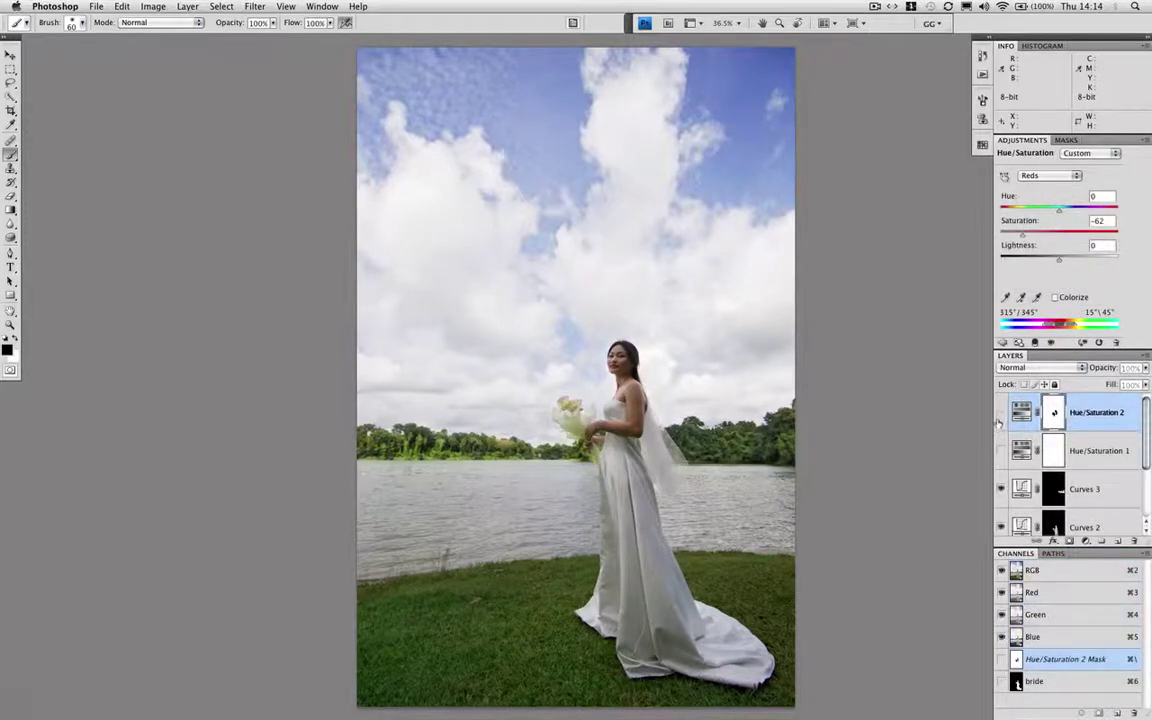
Toggle the visibility of the two Hue/Saturation adjustment layers to compare the bride photo with and without them
left_click_drag(1000, 451, 1000, 412)
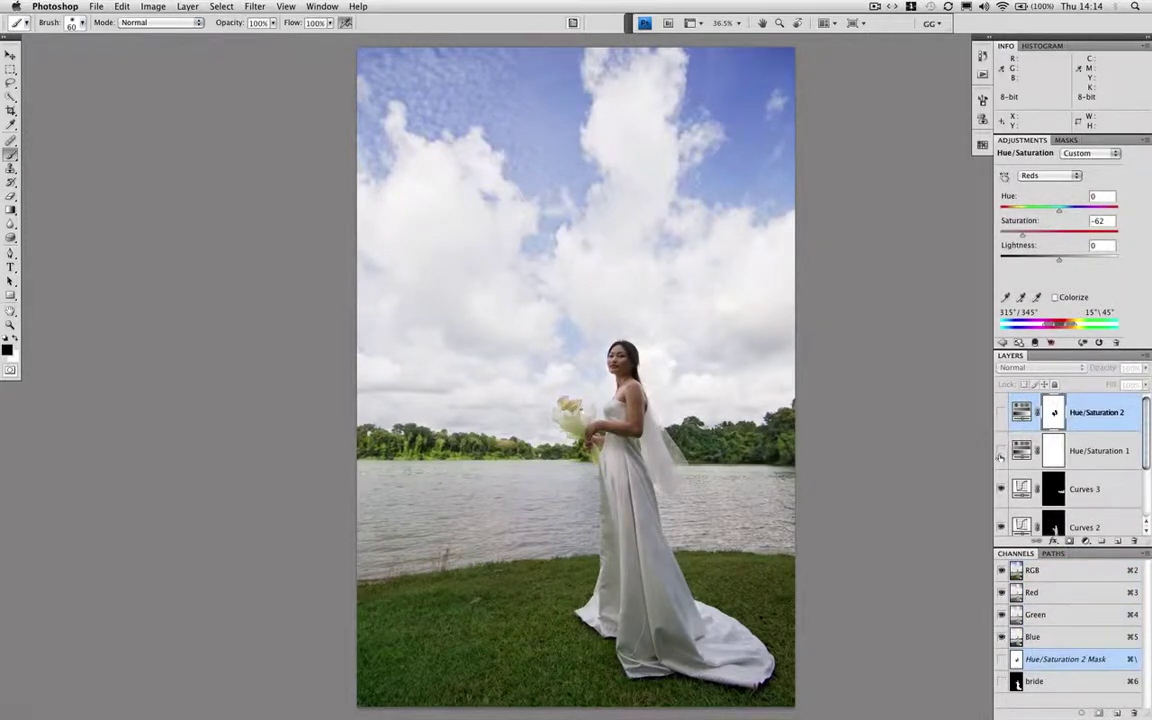
left_click_drag(1000, 451, 1000, 428)
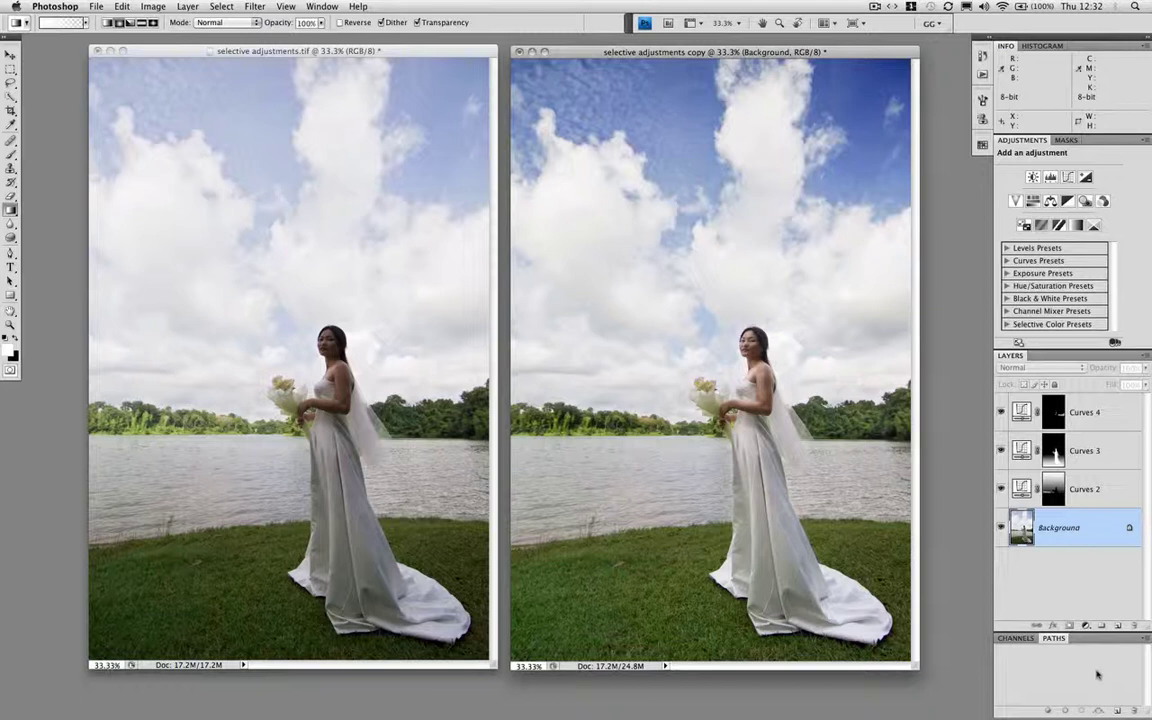
Hide the Curves 2, Curves 3 and Curves 4 layers, and show them one by one to compare their effects
left_click_drag(1001, 489, 1001, 412)
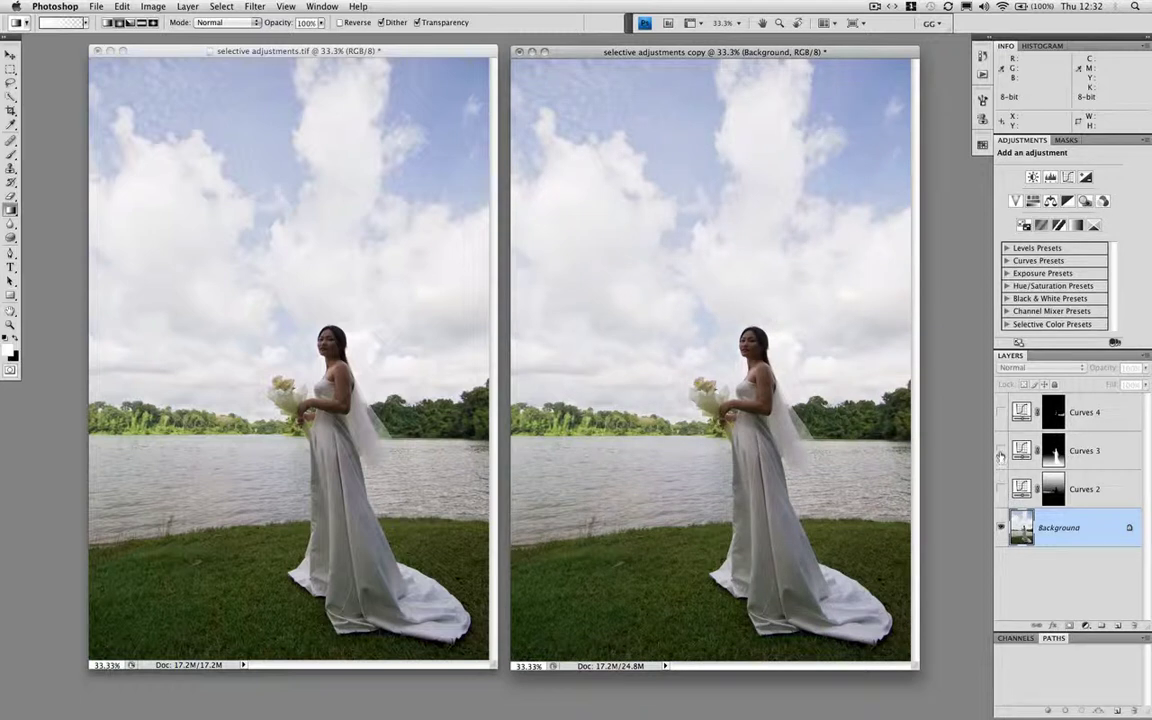
left_click(1001, 452)
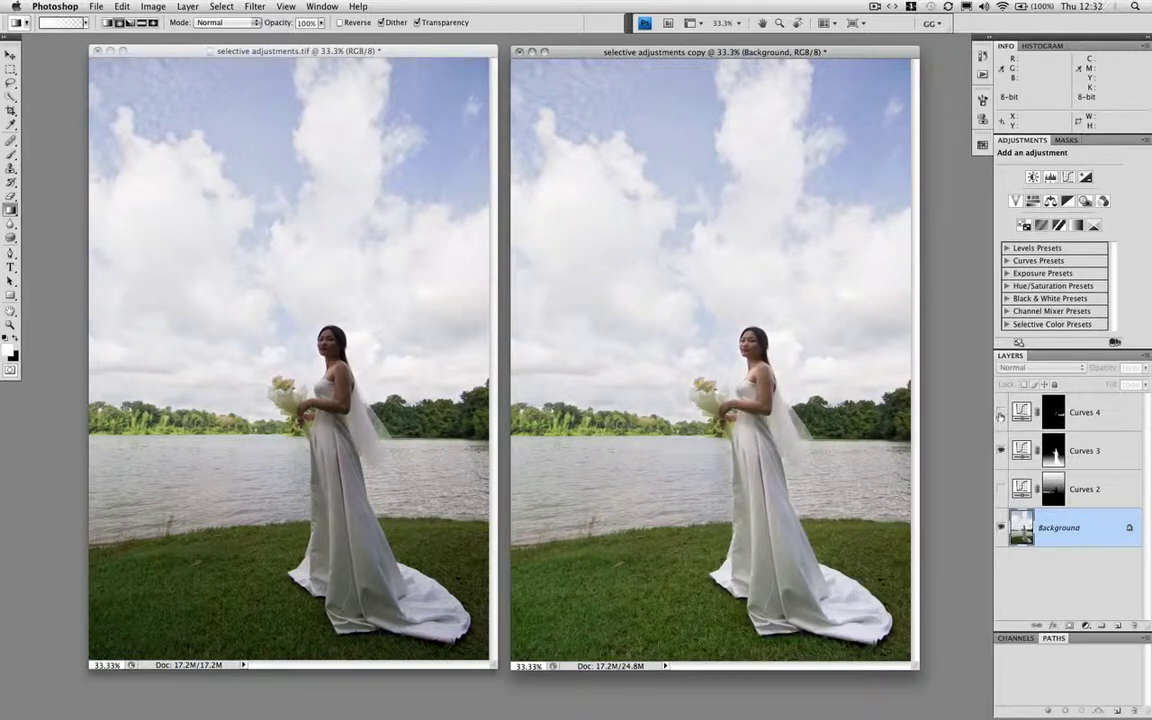
left_click(1001, 414)
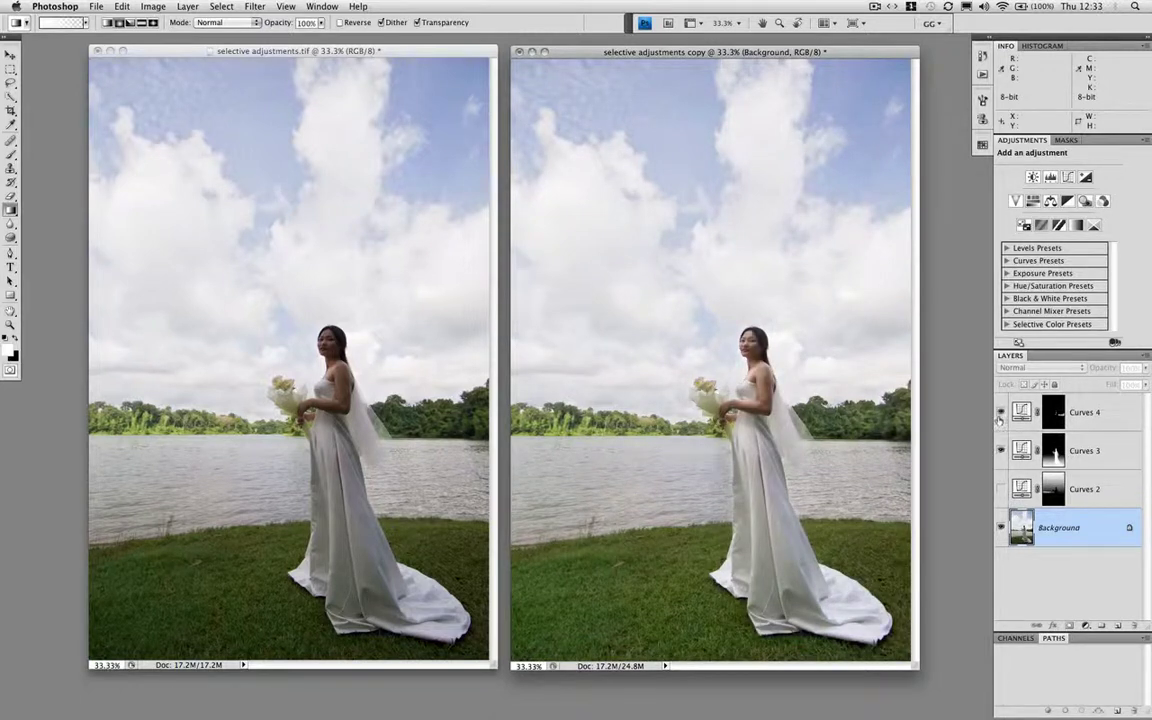
left_click(1001, 490)
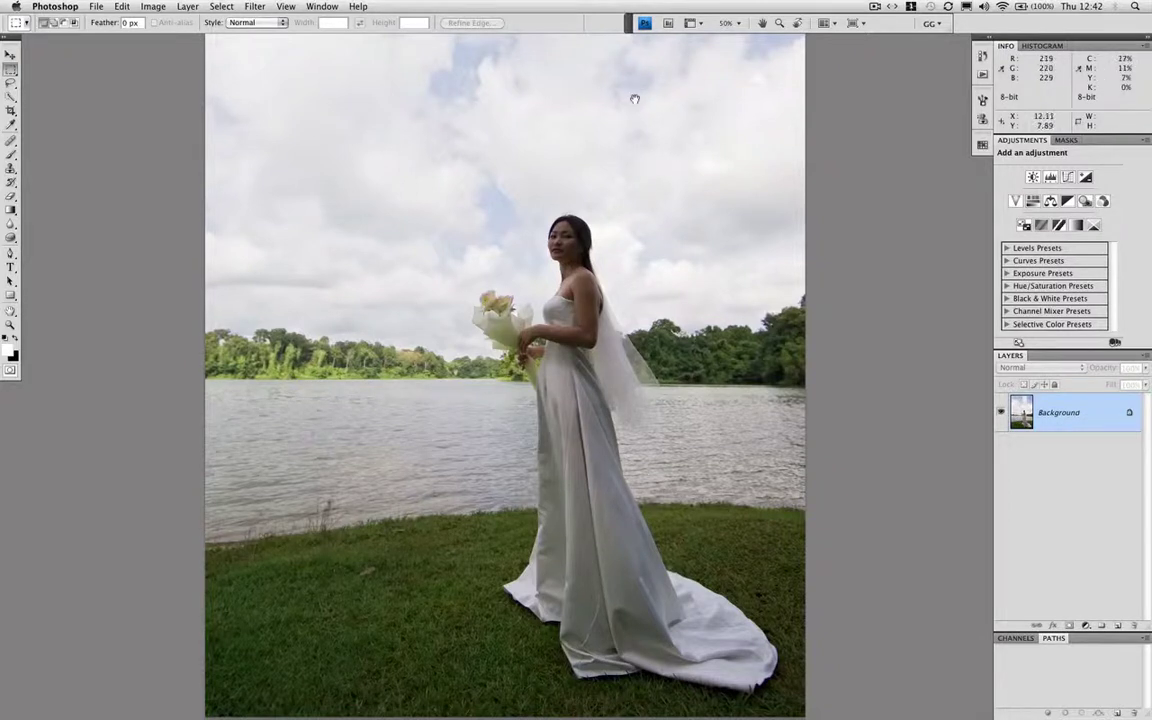
Marquee-select a rectangle of blue sky and cloud above the bride and add a Curves adjustment layer masked to it
left_click_drag(632, 98, 641, 336)
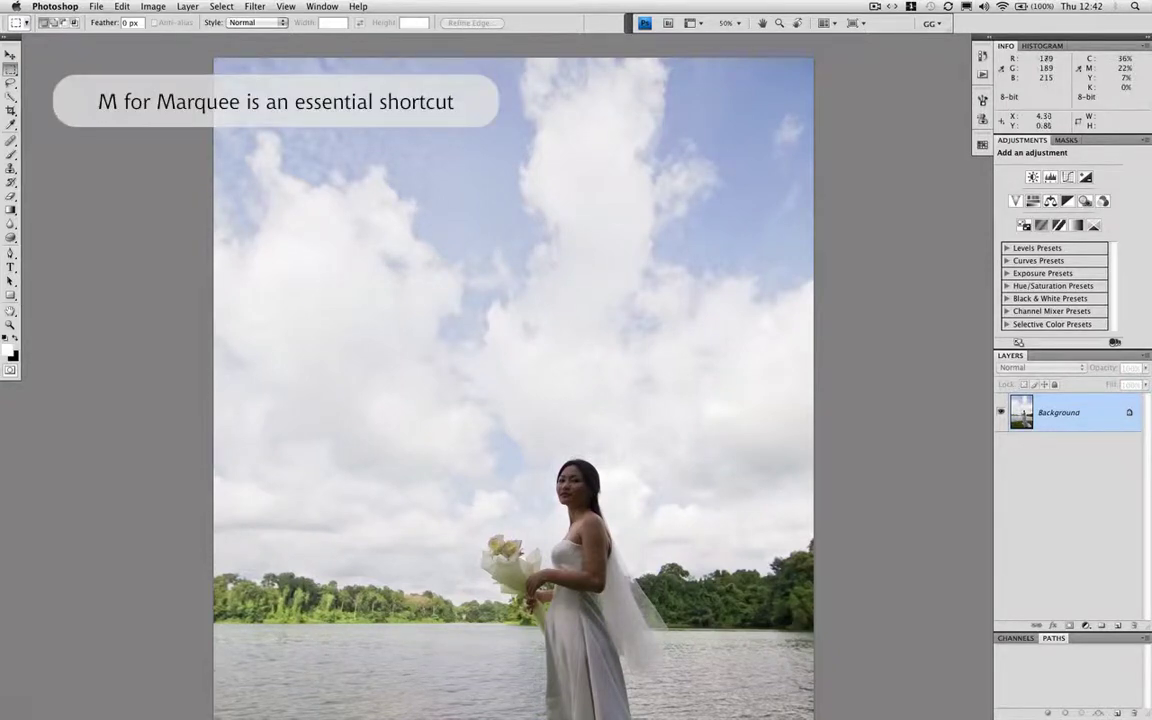
left_click_drag(366, 88, 628, 388)
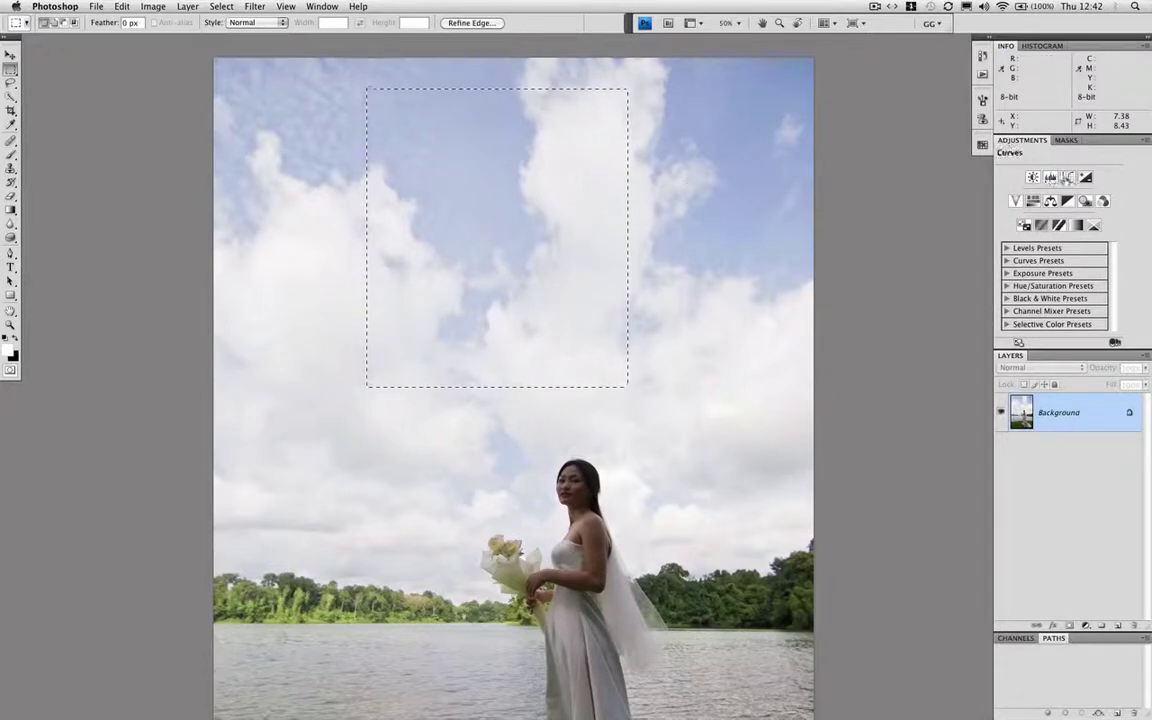
left_click(1068, 177)
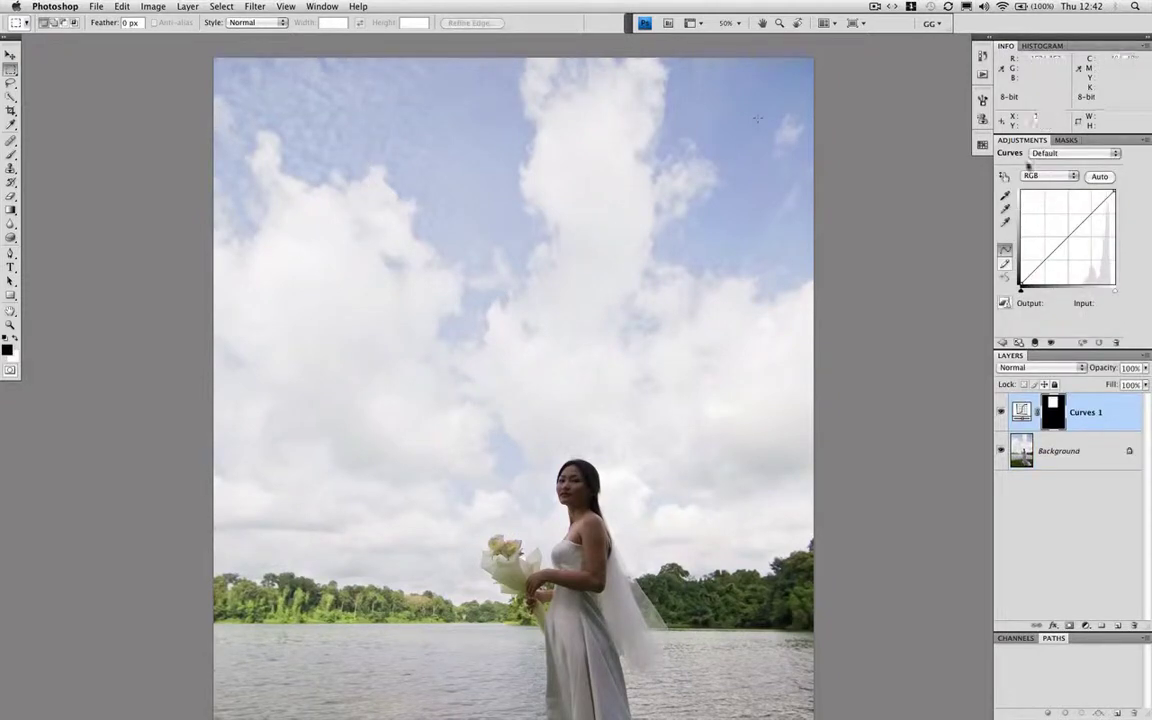
Using on-image curve adjustment, anchor the cloud highlights and darken the blue sky to an output of about 160
left_click(1004, 177)
left_click(635, 145)
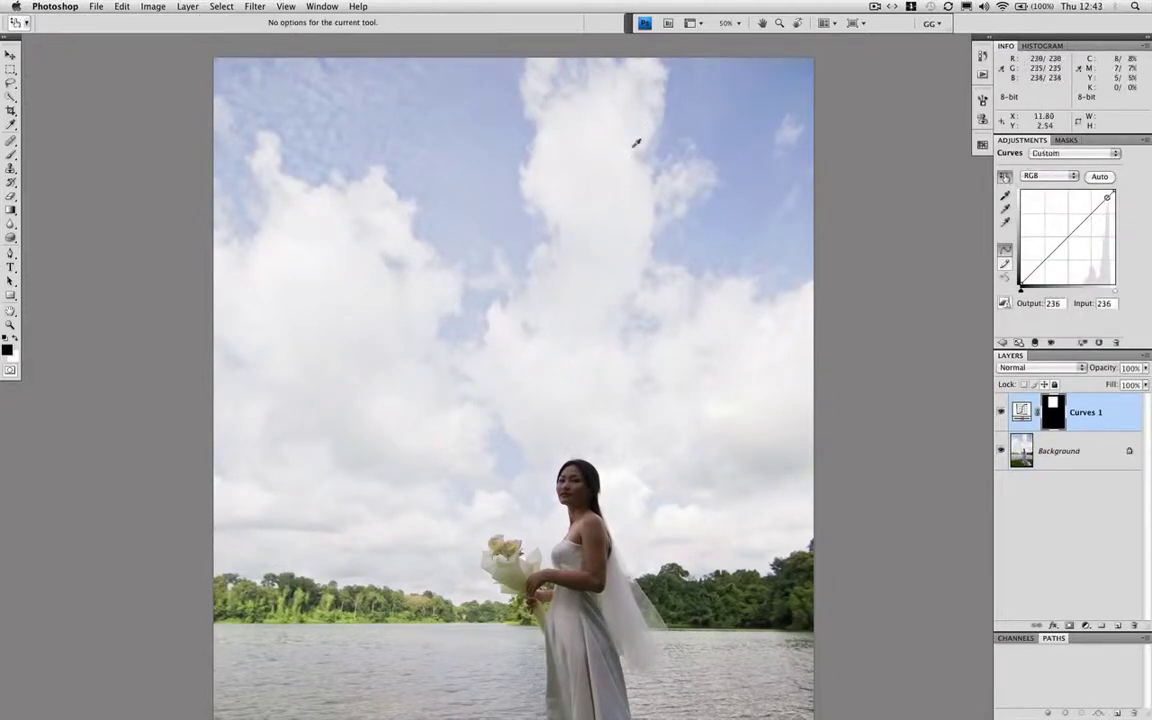
left_click(636, 140)
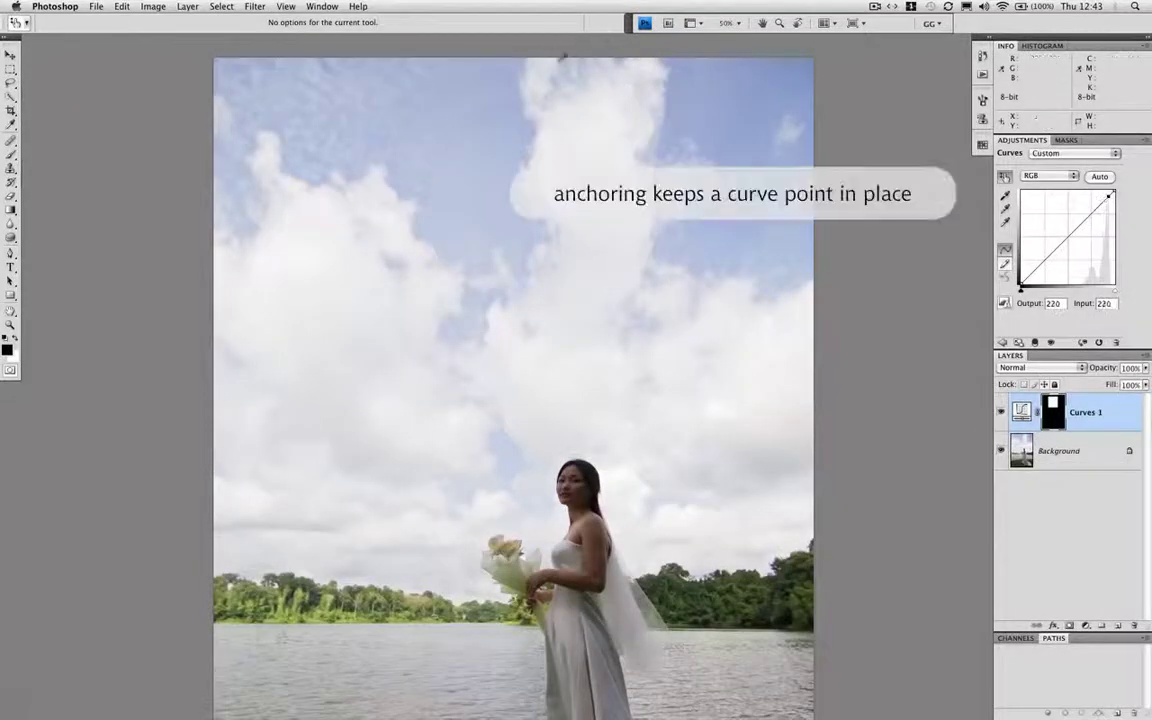
left_click(499, 92)
left_click_drag(499, 92, 494, 115)
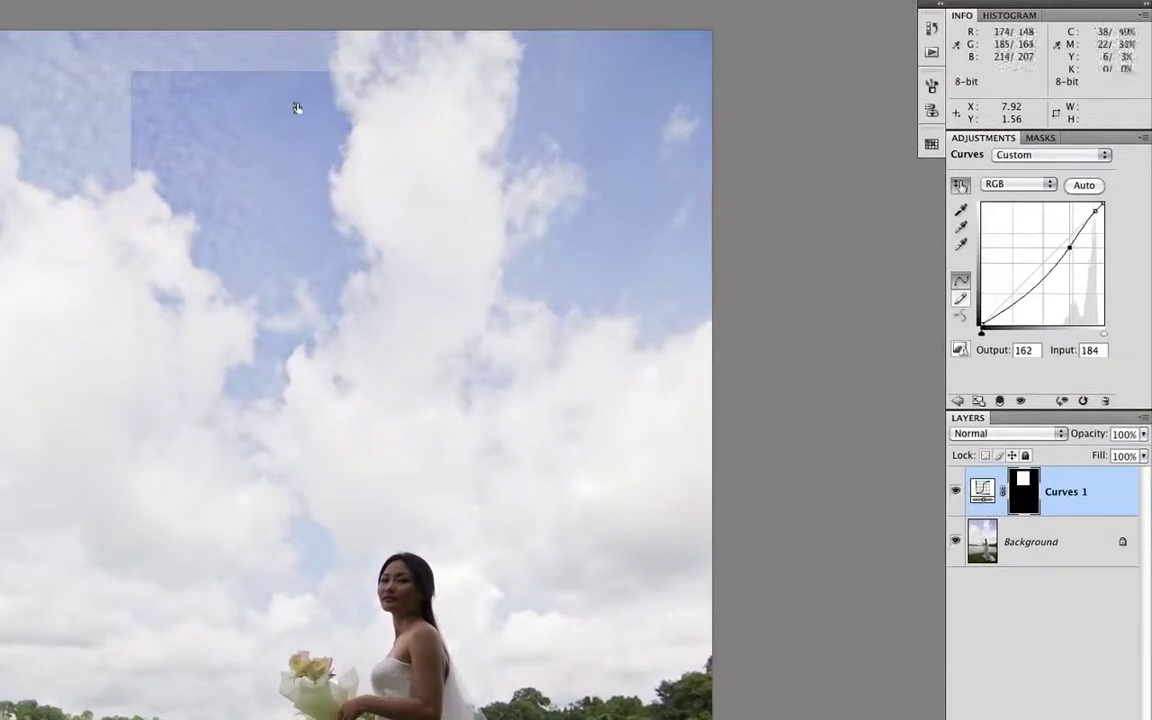
left_click_drag(297, 108, 303, 116)
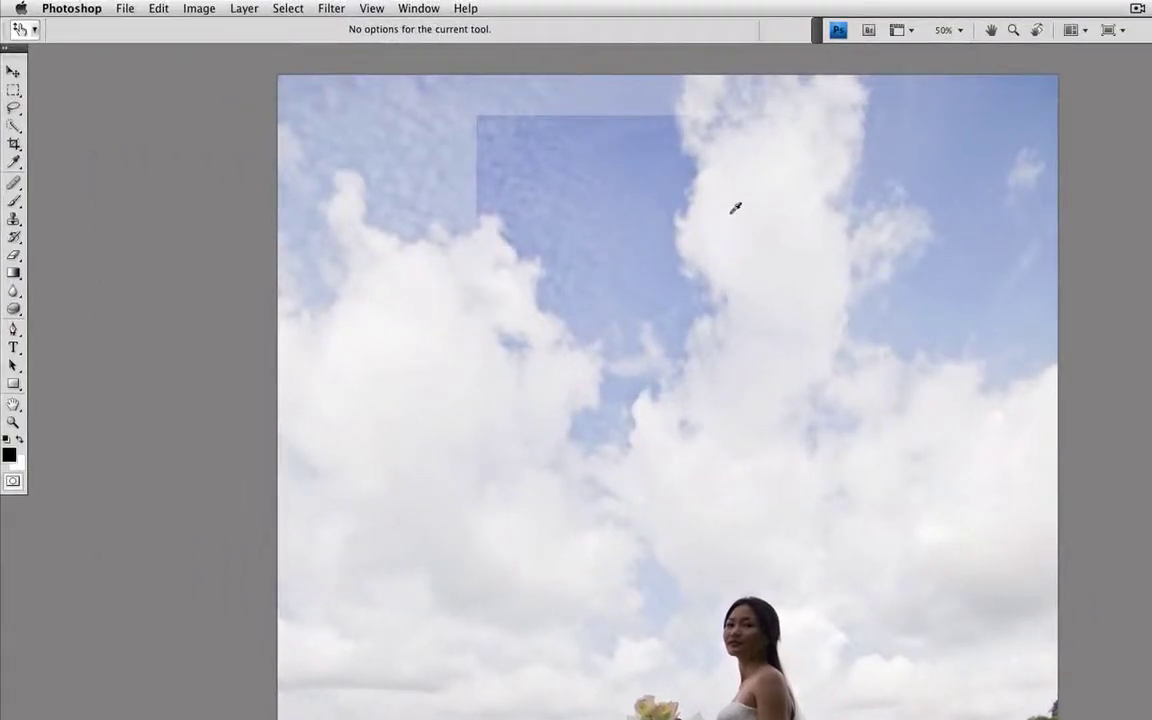
Fill the Curves 1 layer mask with black at Normal mode and 100% opacity
left_click(158, 8)
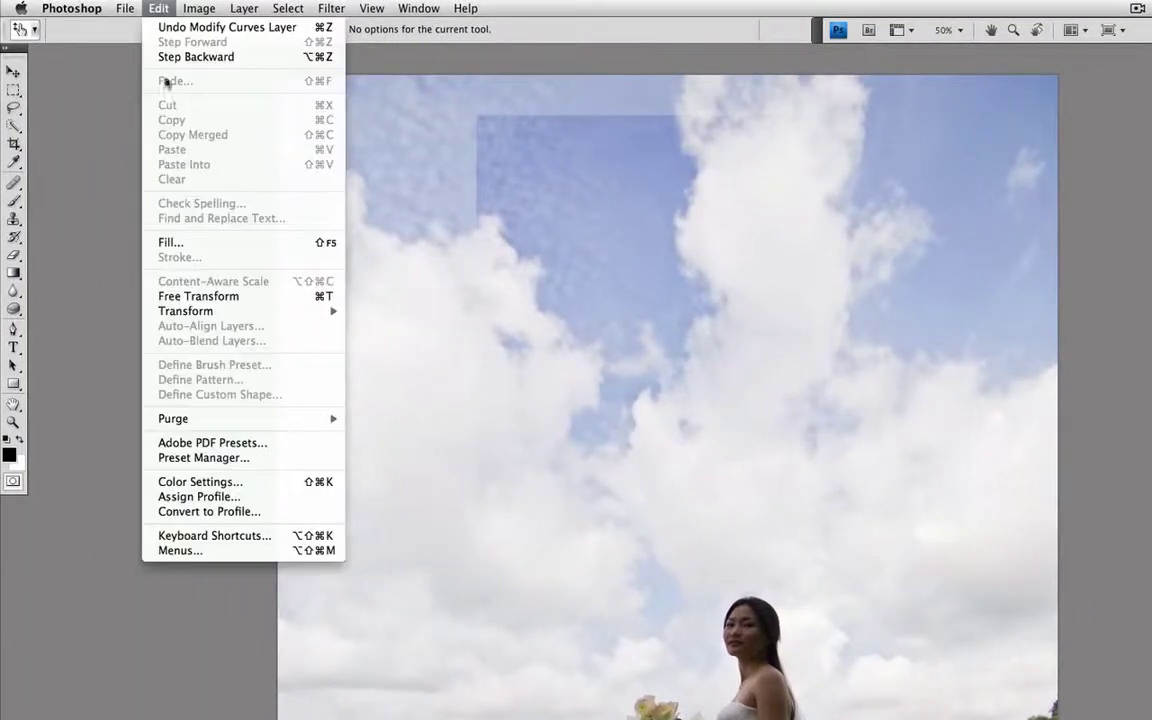
left_click(170, 242)
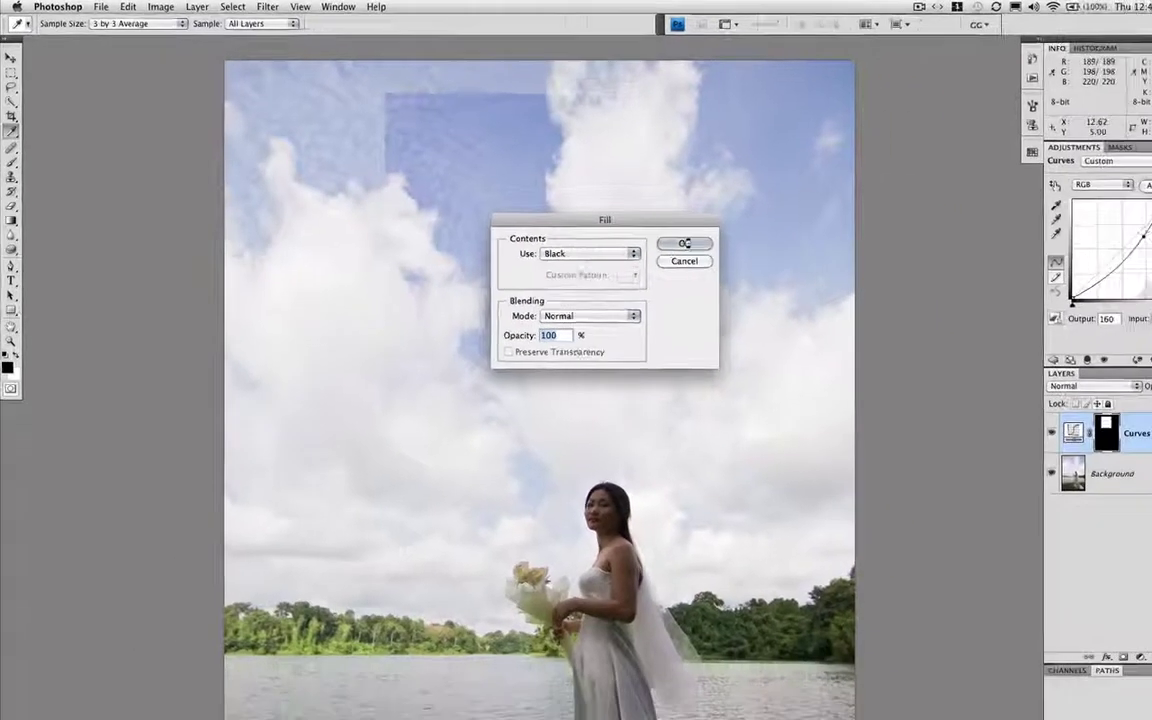
left_click(684, 243)
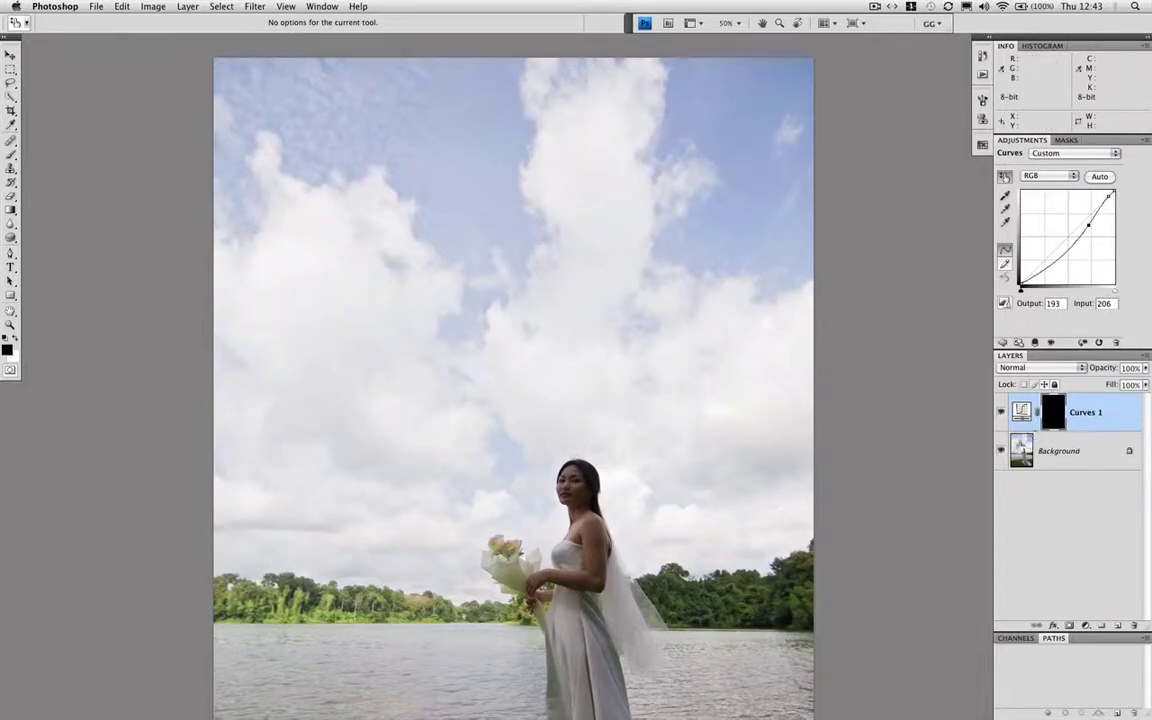
Make the Background layer active and choose the Magnetic Lasso tool for outlining the bride
left_click(1023, 446)
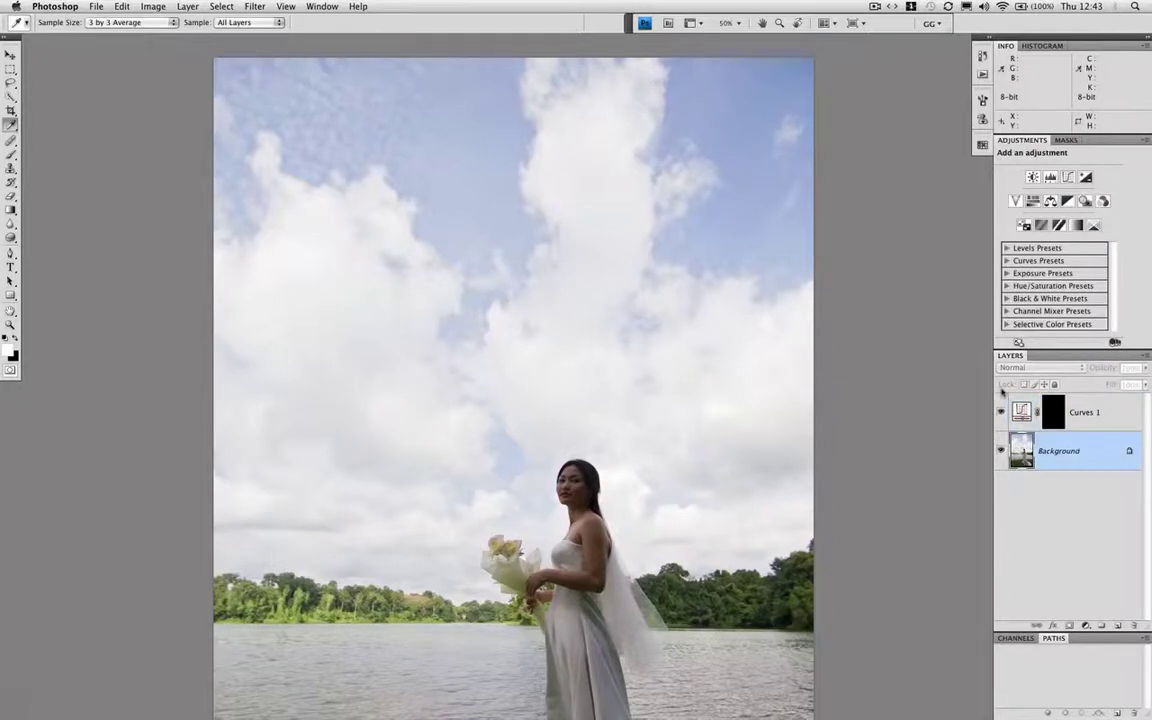
scroll(560, 300, "down", 8)
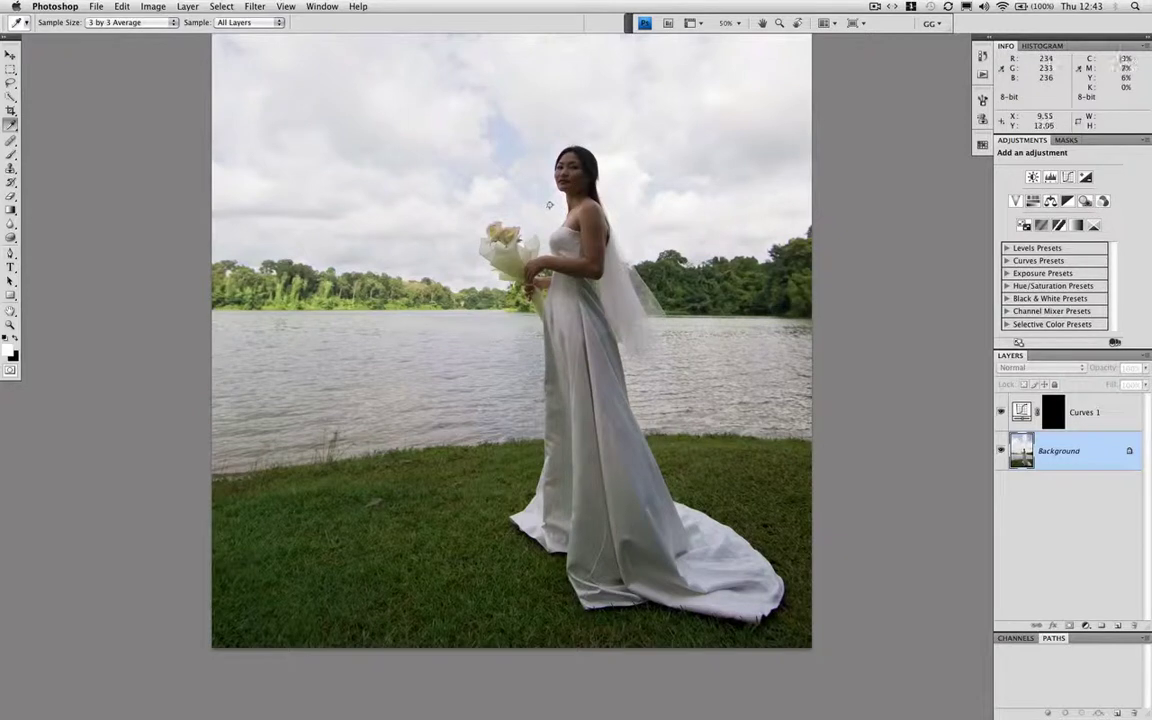
key("l")
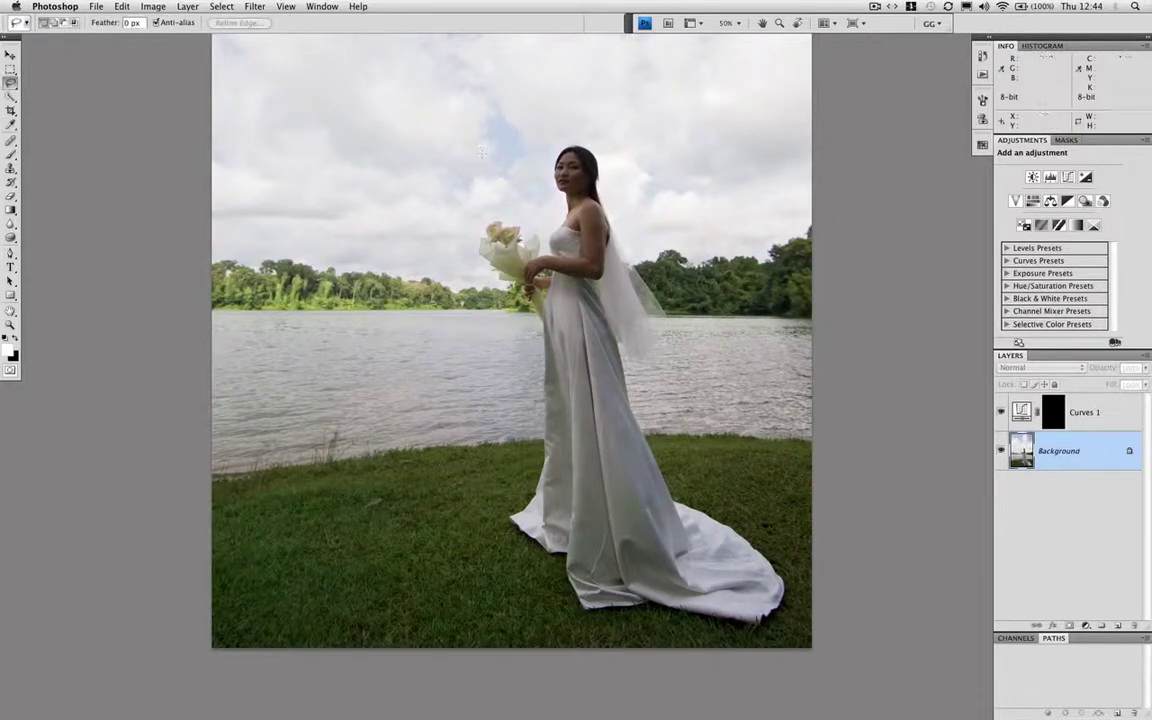
left_click(10, 84)
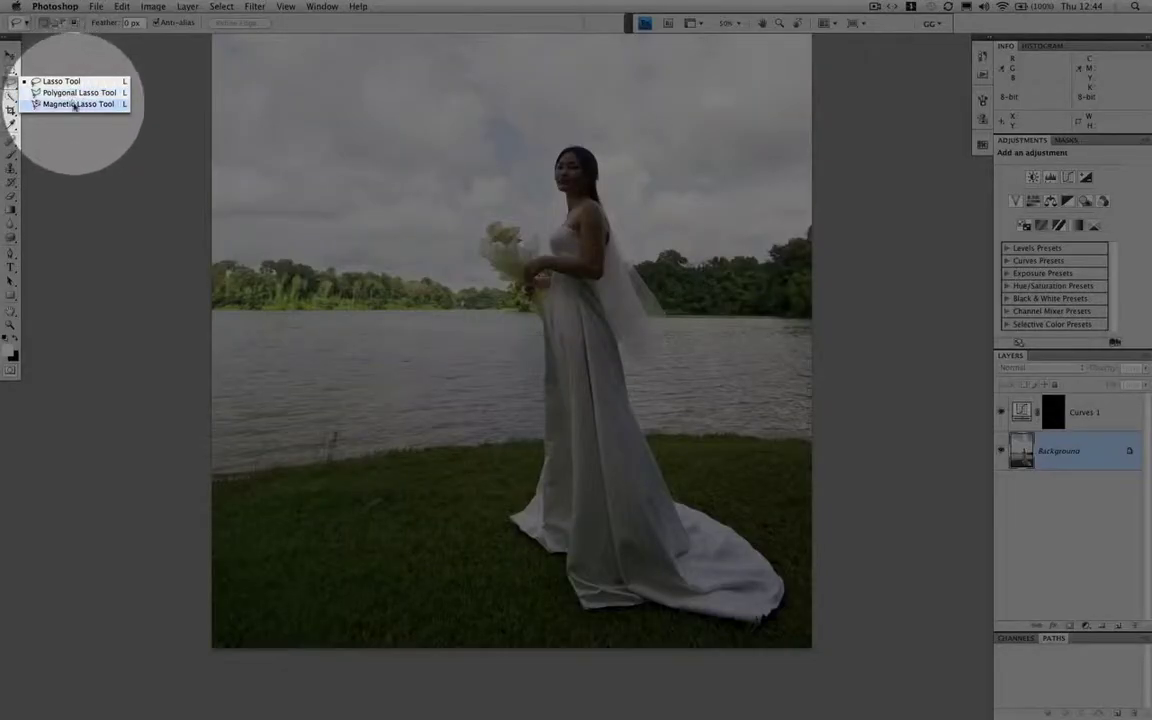
left_click(70, 104)
Set the Magnetic Lasso width to 4 px and trace from the bride's chest around her head and down the veil's outer edge
key("super+plus")
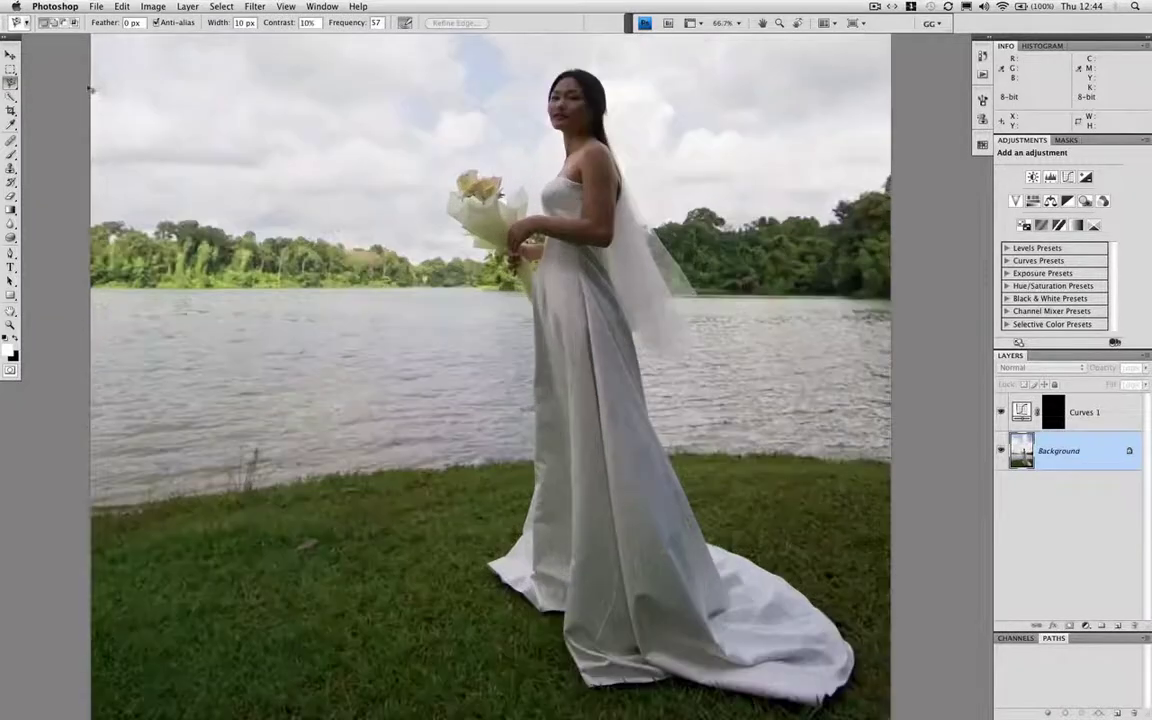
key("super+plus")
left_click_drag(524, 292, 440, 583)
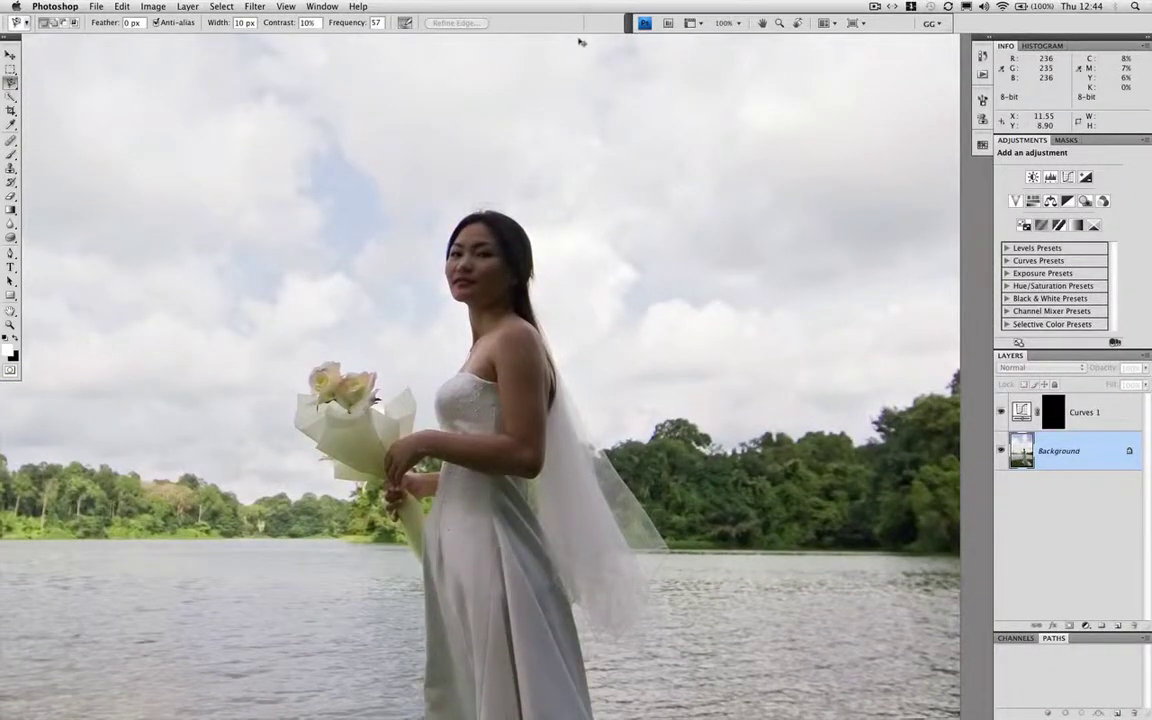
key("super+plus")
key("super+plus")
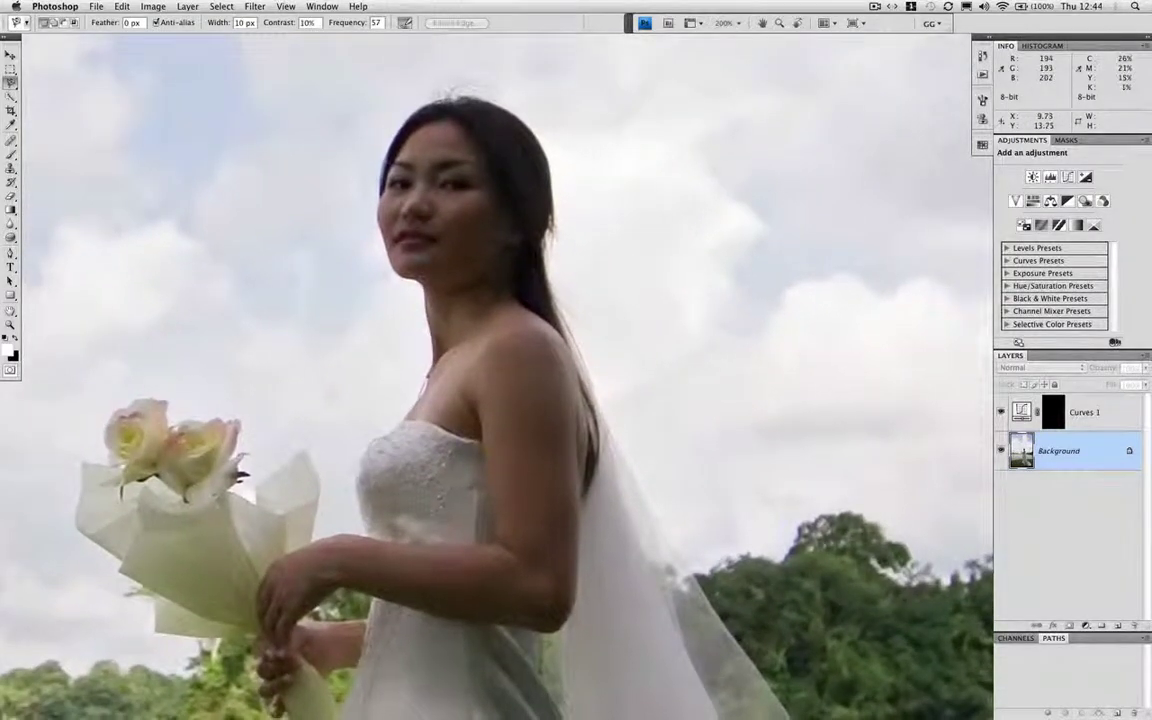
key("bracketleft")
left_click(369, 536)
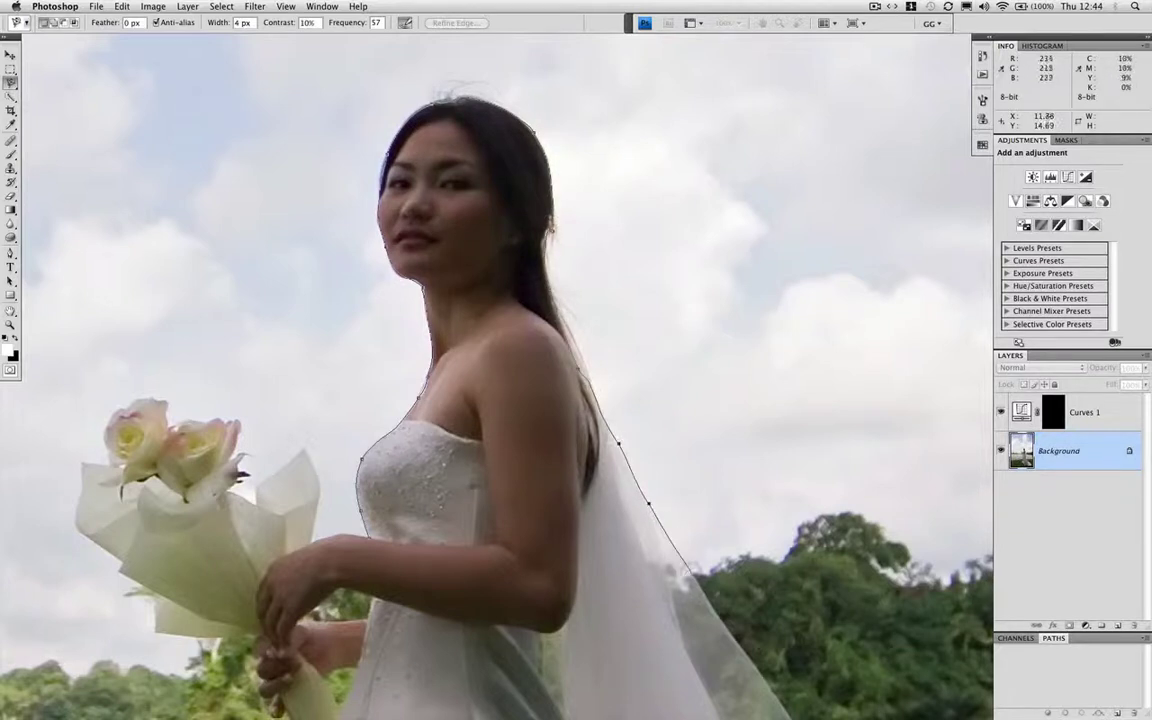
key("space")
left_click_drag(694, 583, 564, 227)
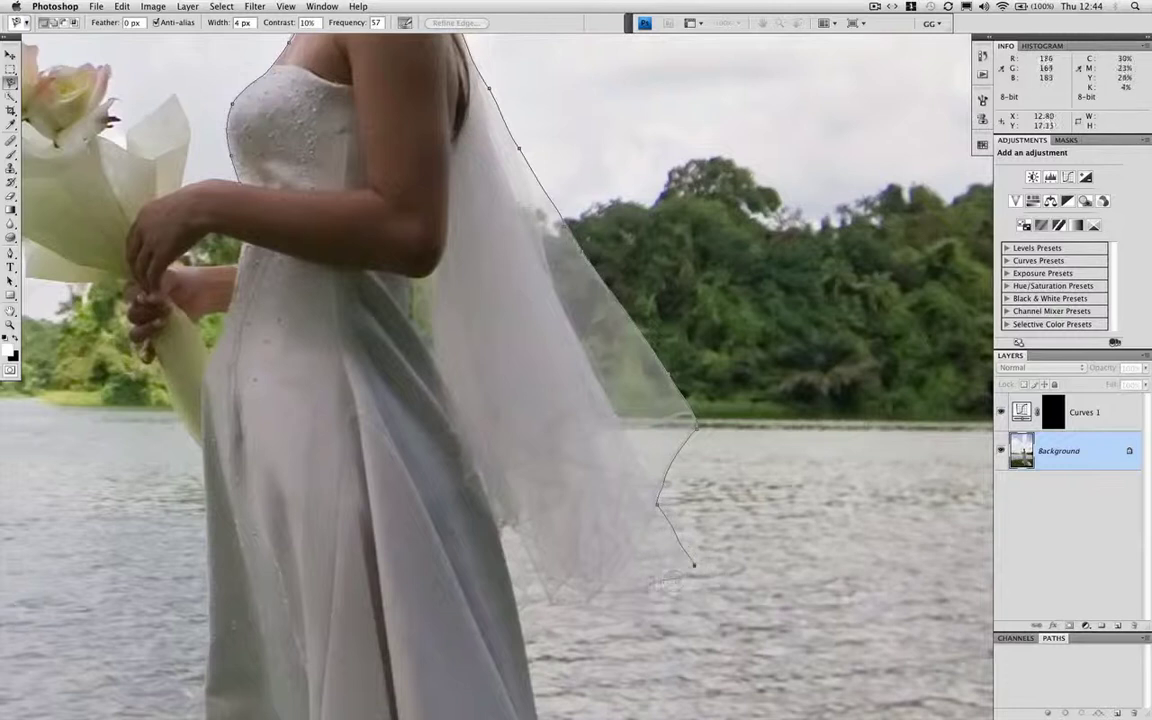
Continue the lasso outline along the veil's lower edge and down the back of the dress to the start of the train
mouse_move(520, 606)
left_mouse_down()
mouse_move(462, 457)
mouse_move(496, 105)
left_mouse_up()
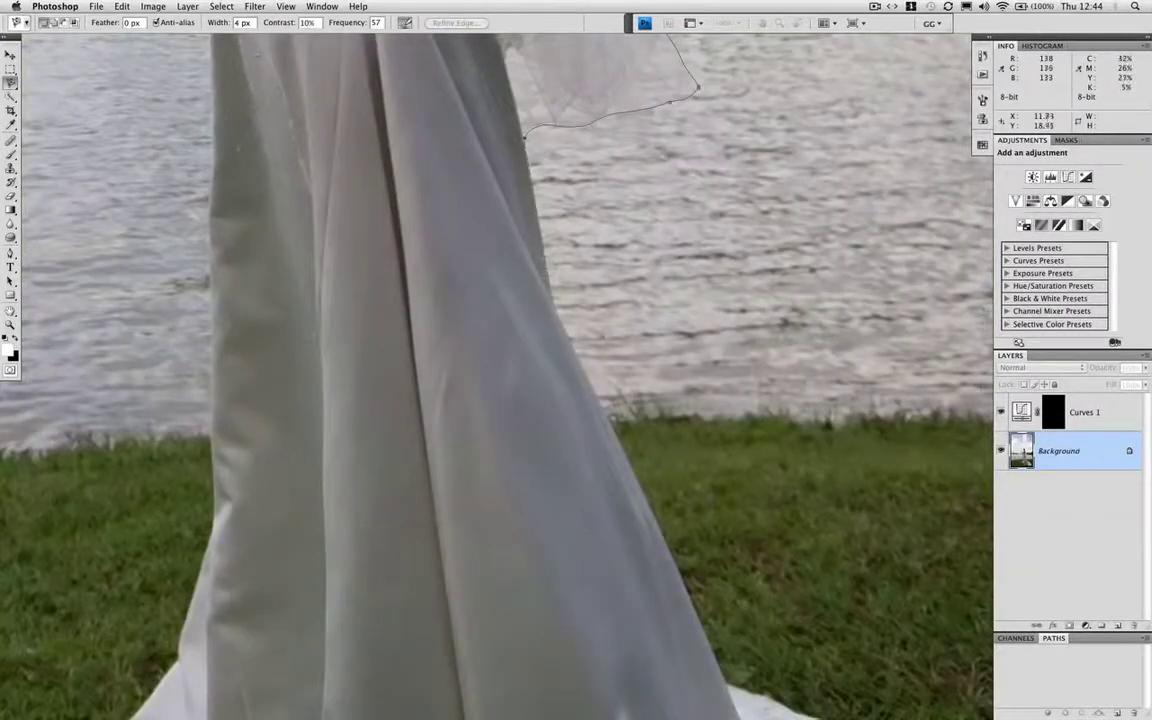
mouse_move(662, 537)
left_mouse_down()
mouse_move(579, 234)
mouse_move(584, 191)
left_mouse_up()
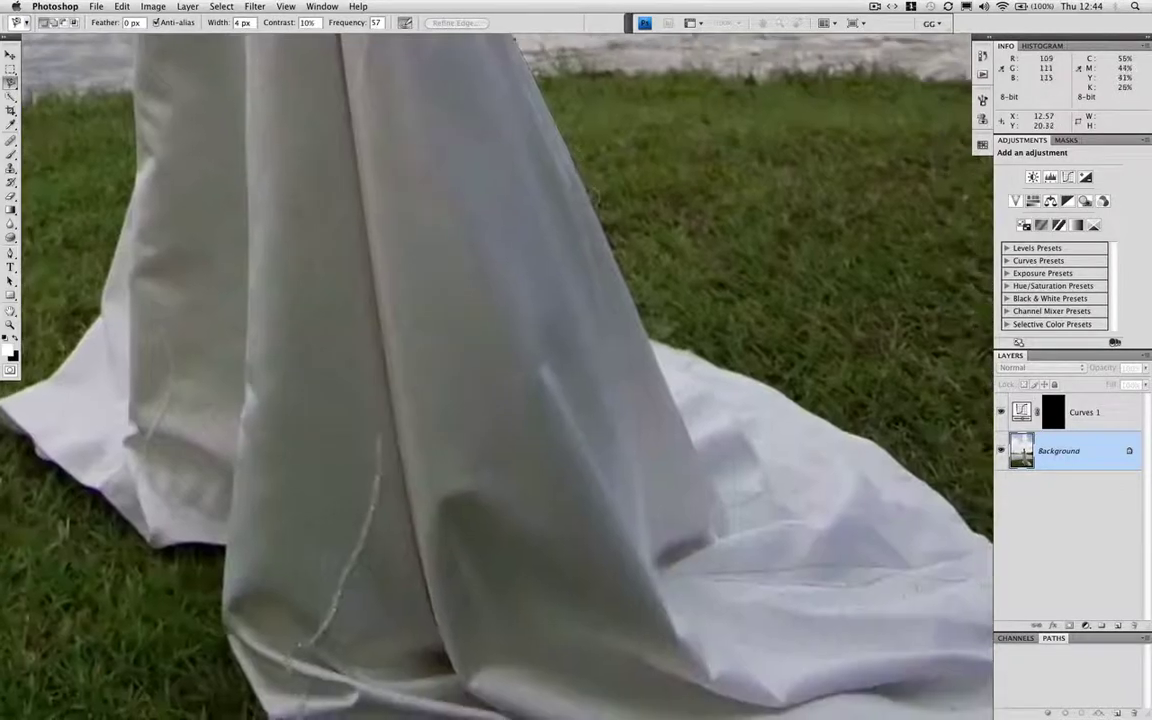
left_click(645, 328, "super")
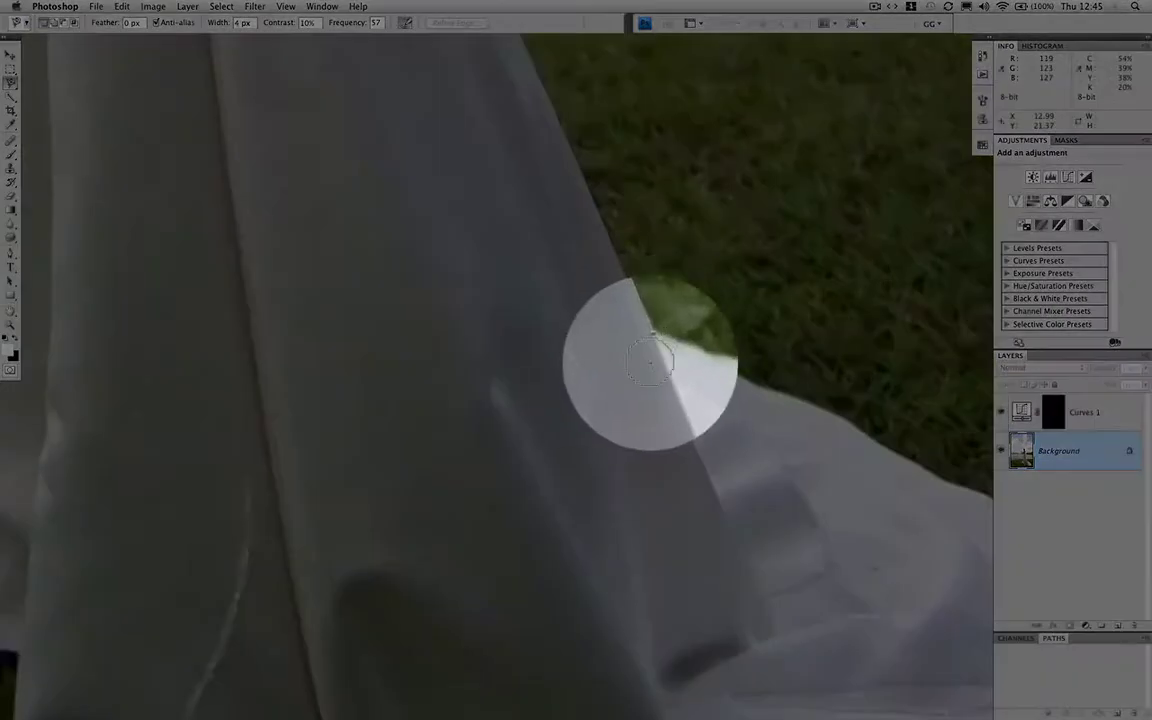
key("space")
left_click_drag(633, 403, 547, 254)
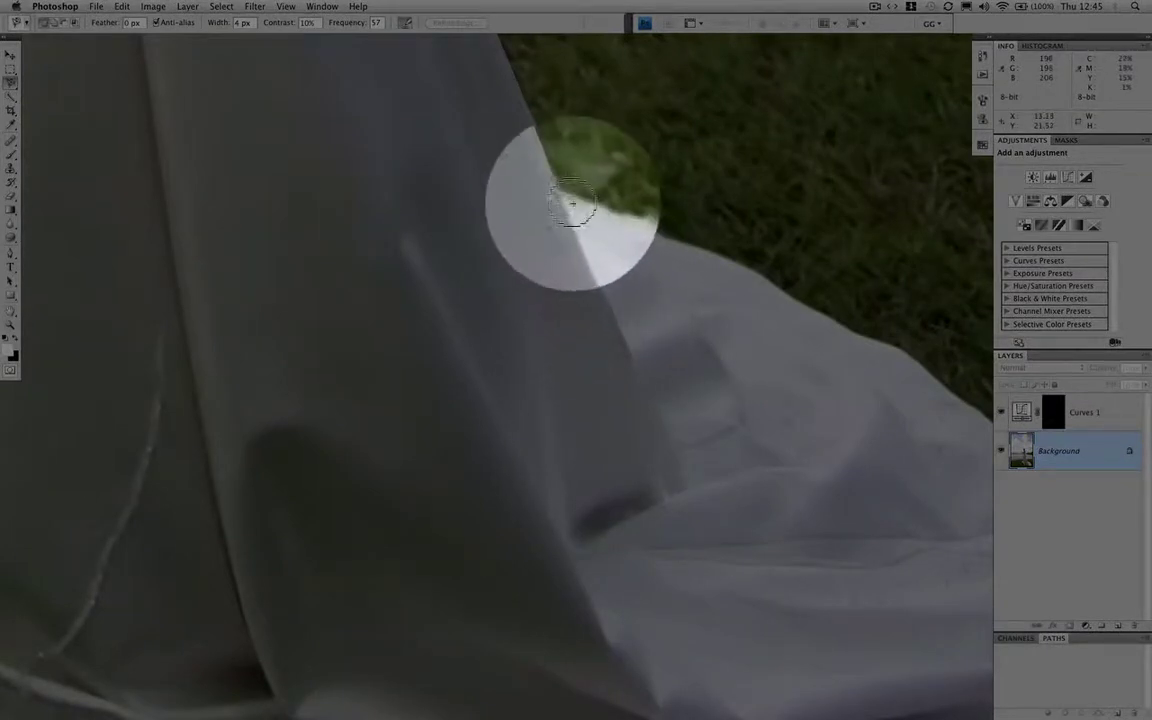
Trace the lasso outline around the train of the dress and along its bottom hem over the grass
key("super+minus")
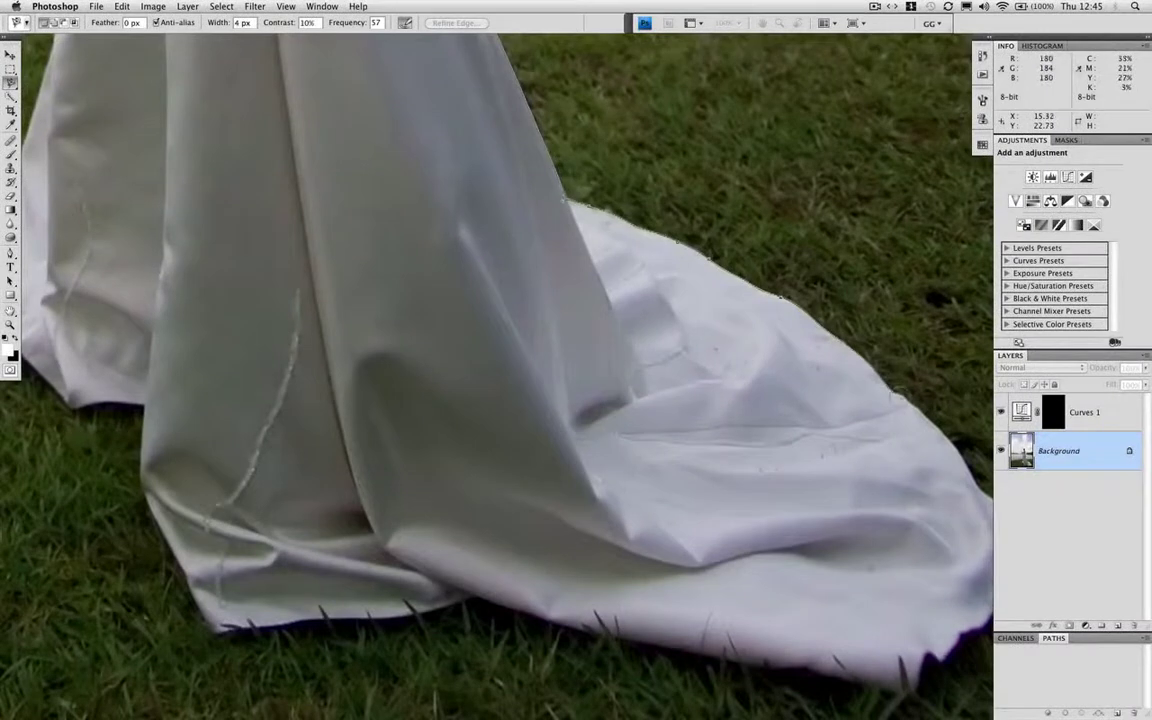
mouse_move(902, 408)
left_mouse_down()
mouse_move(730, 237)
mouse_move(694, 221)
left_mouse_up()
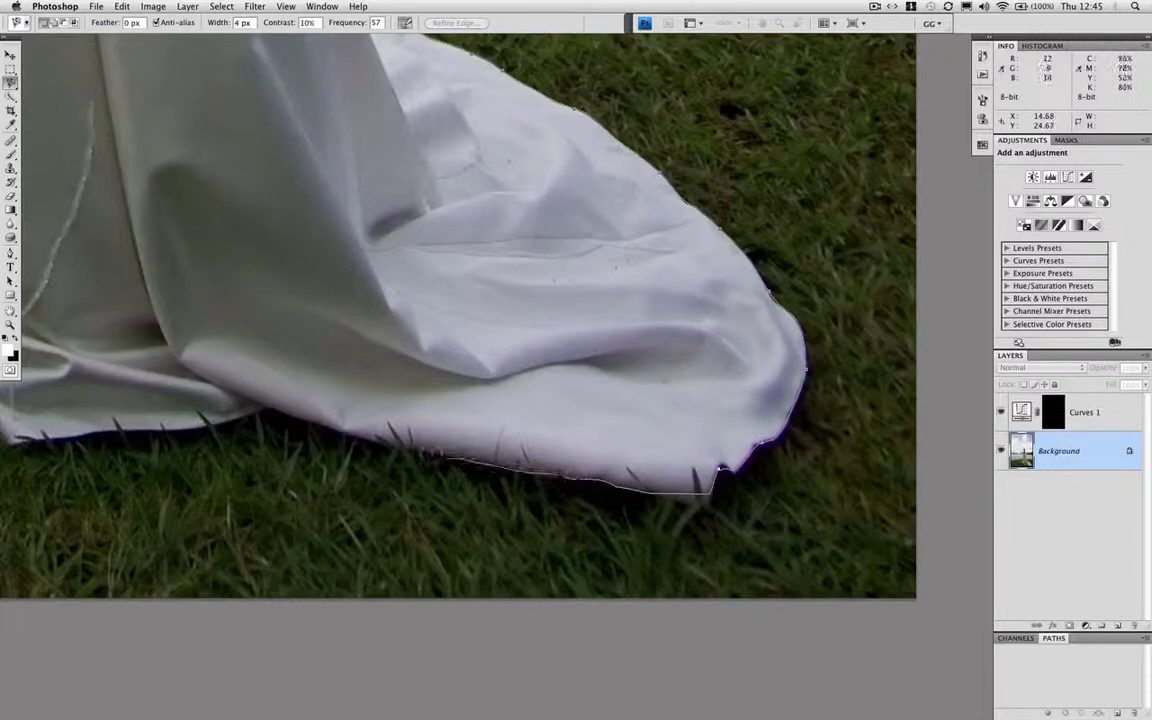
left_click_drag(718, 420, 705, 401)
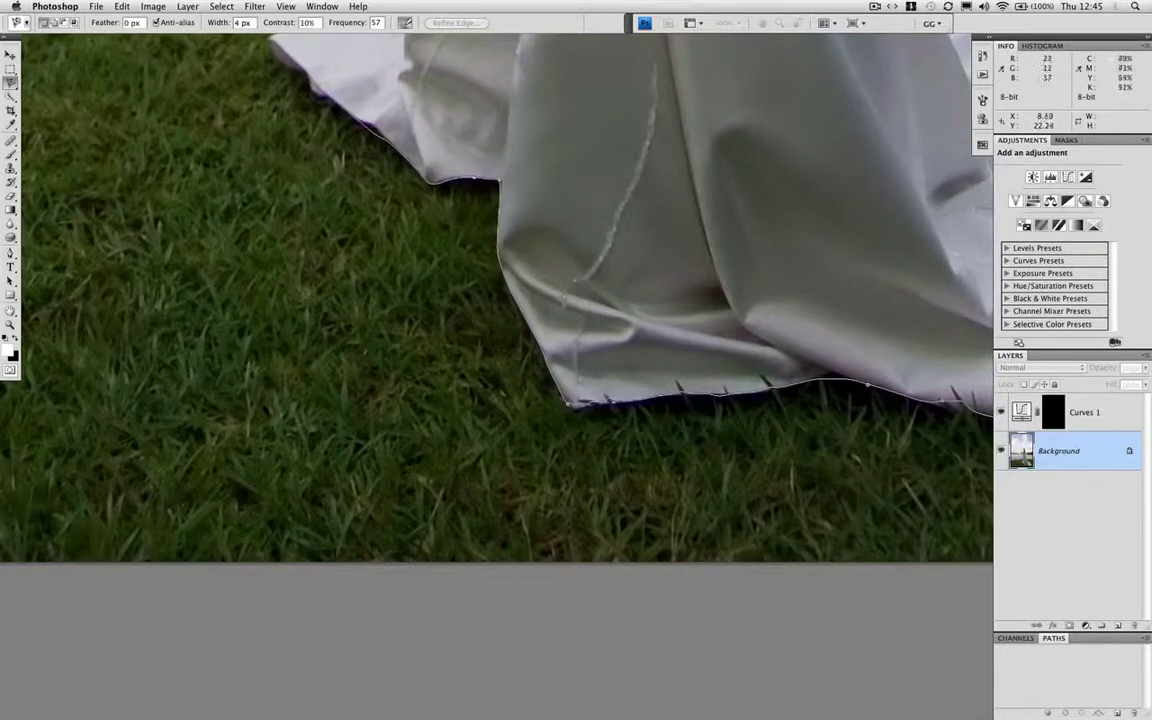
Trace the lasso outline from the hem up the front edge of the dress to the bride's hands
left_click_drag(329, 233, 401, 558)
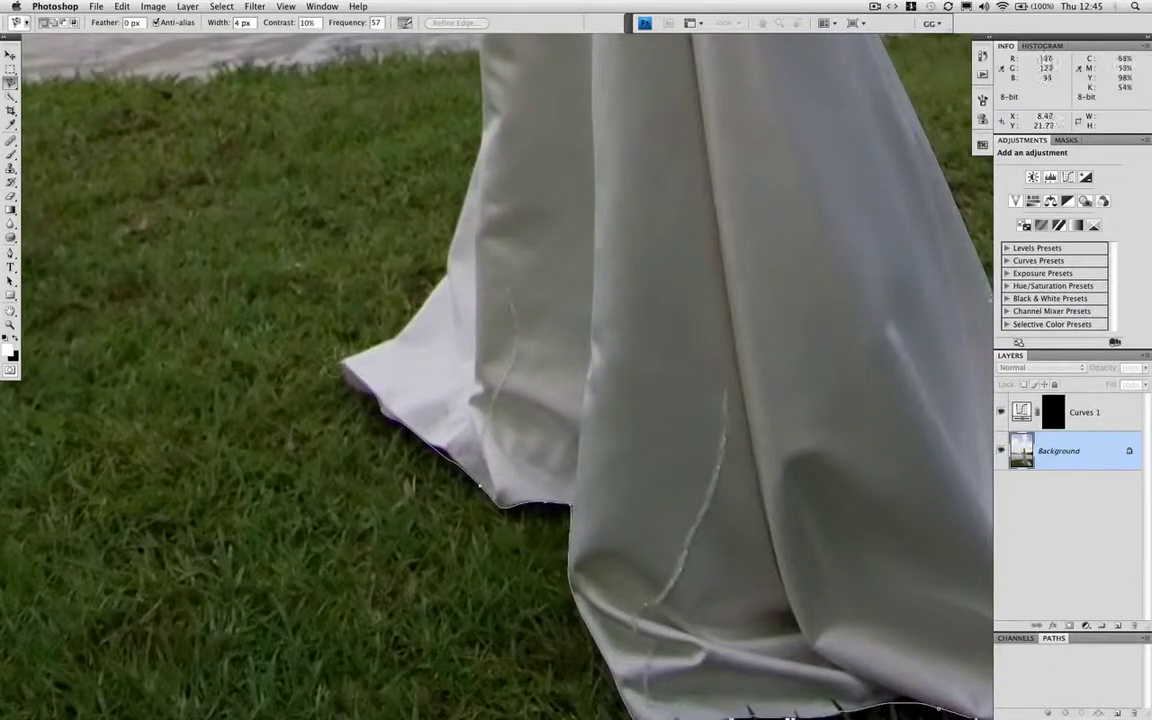
left_click_drag(480, 108, 419, 406)
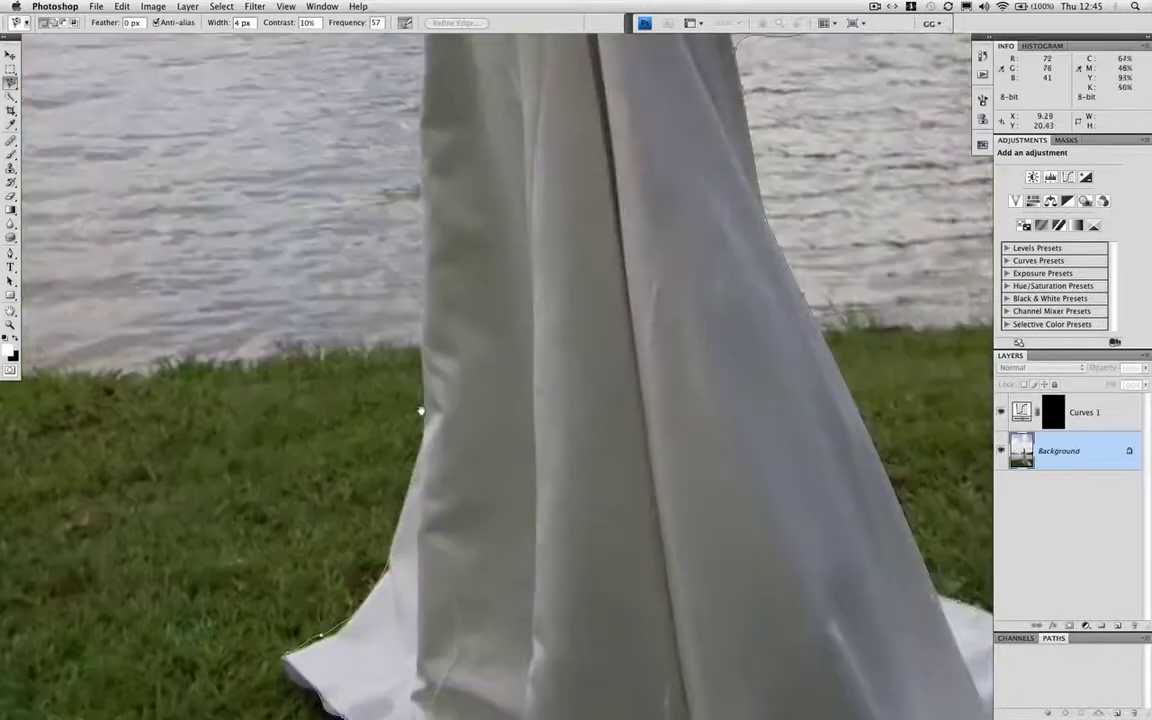
left_click_drag(422, 112, 374, 402)
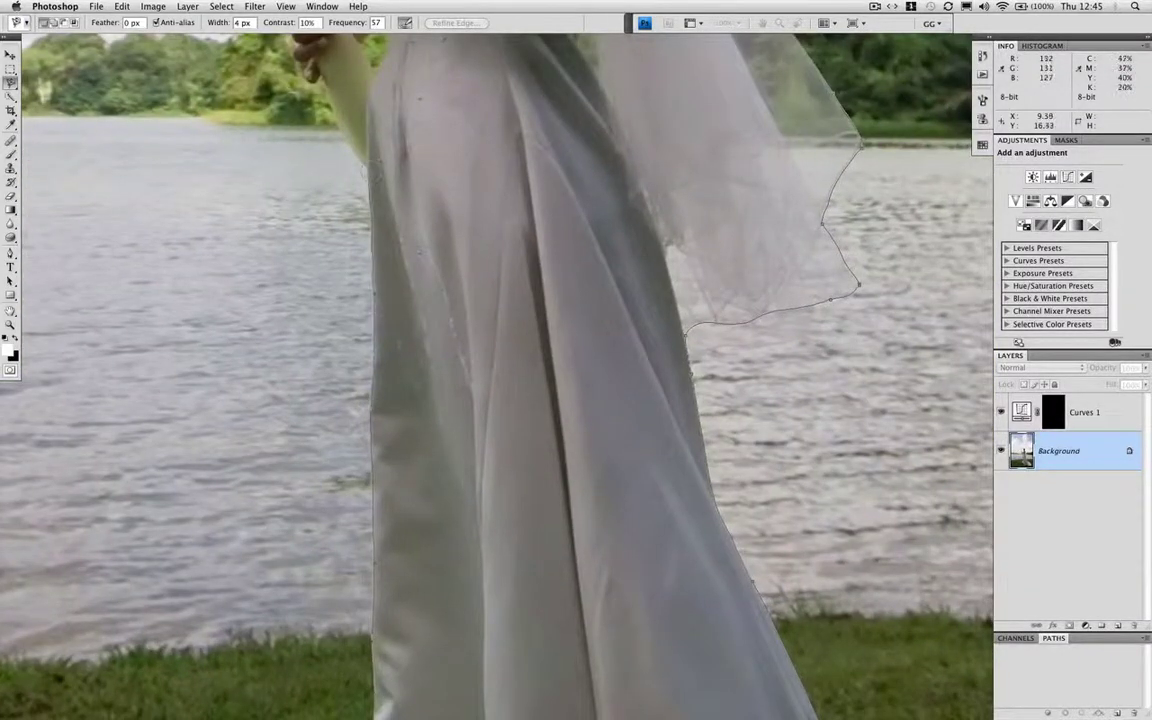
left_click_drag(393, 51, 365, 256)
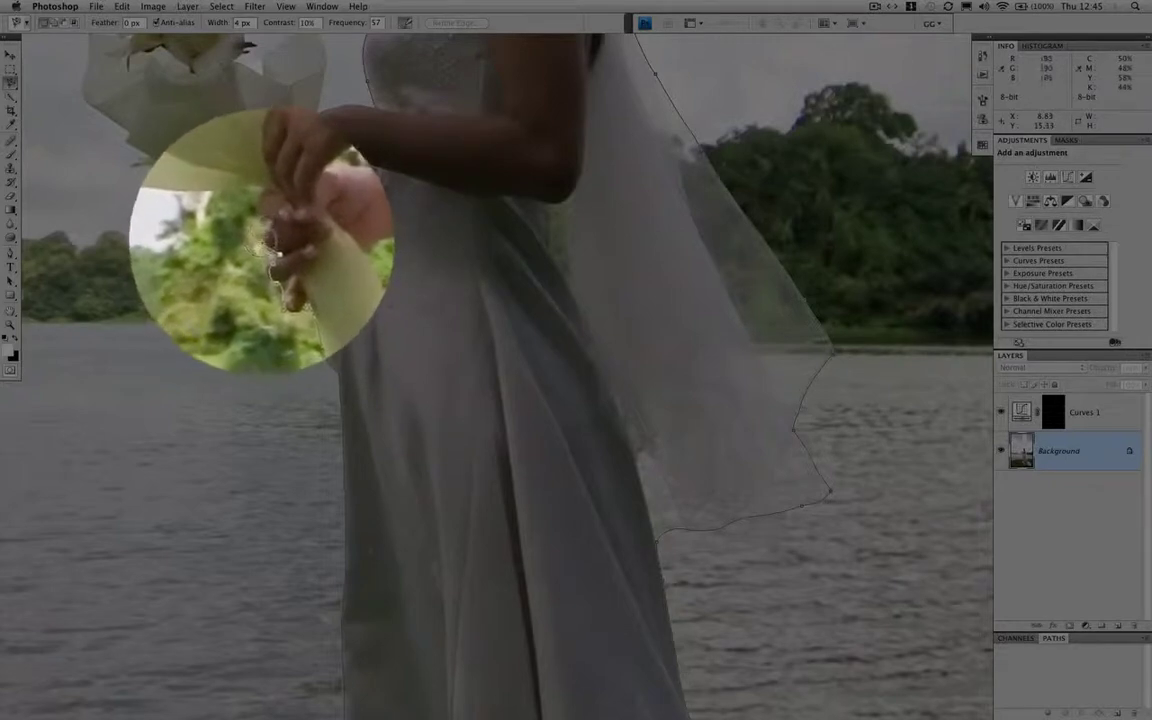
Trace the lasso outline around the bride's fingers and the bouquet, and close the selection at her chest
left_click(270, 225)
left_click(260, 222)
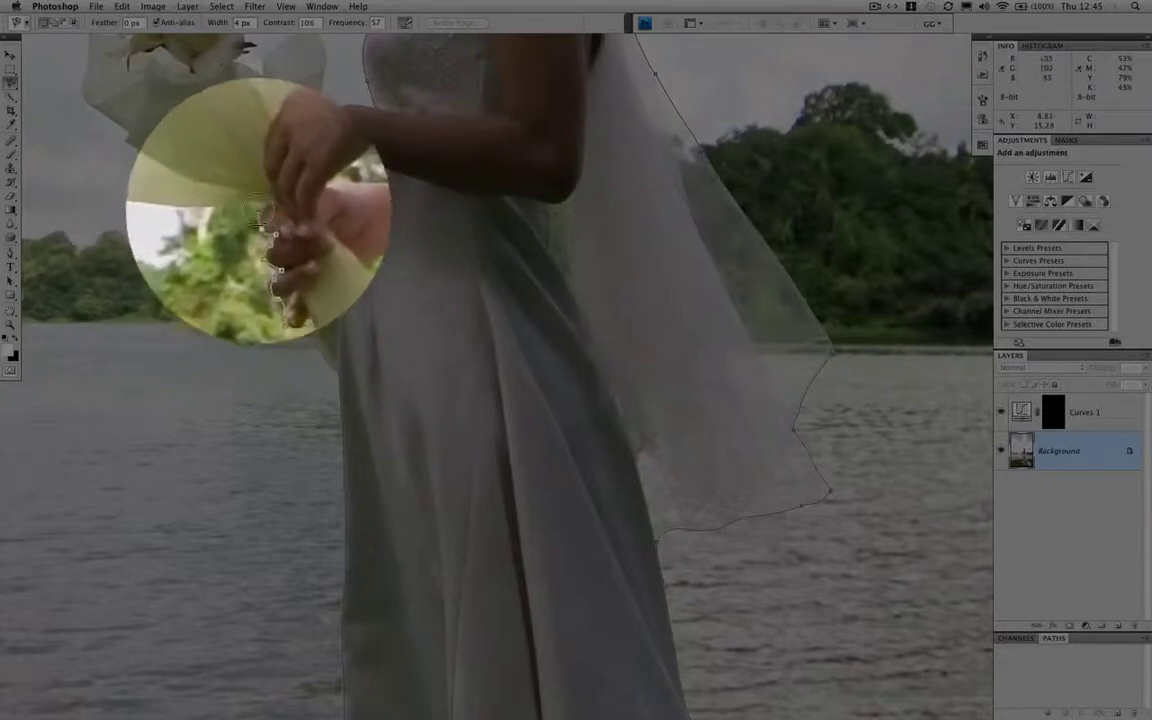
left_click(265, 206)
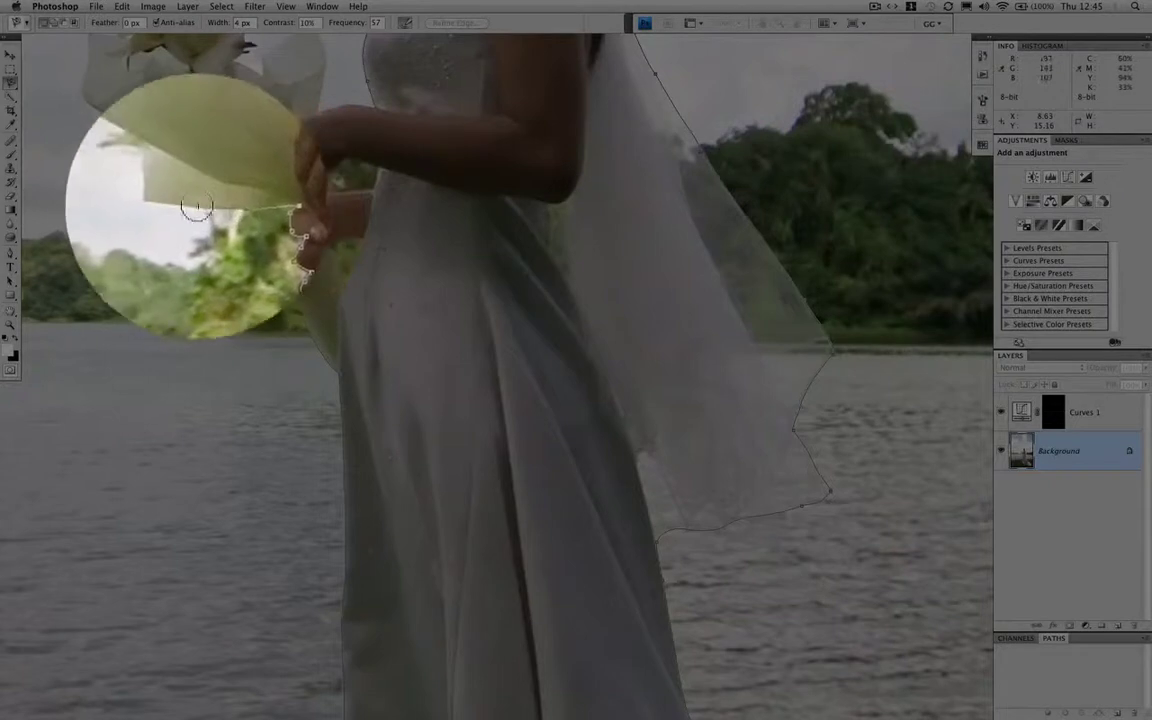
left_click(161, 203)
left_click(158, 167)
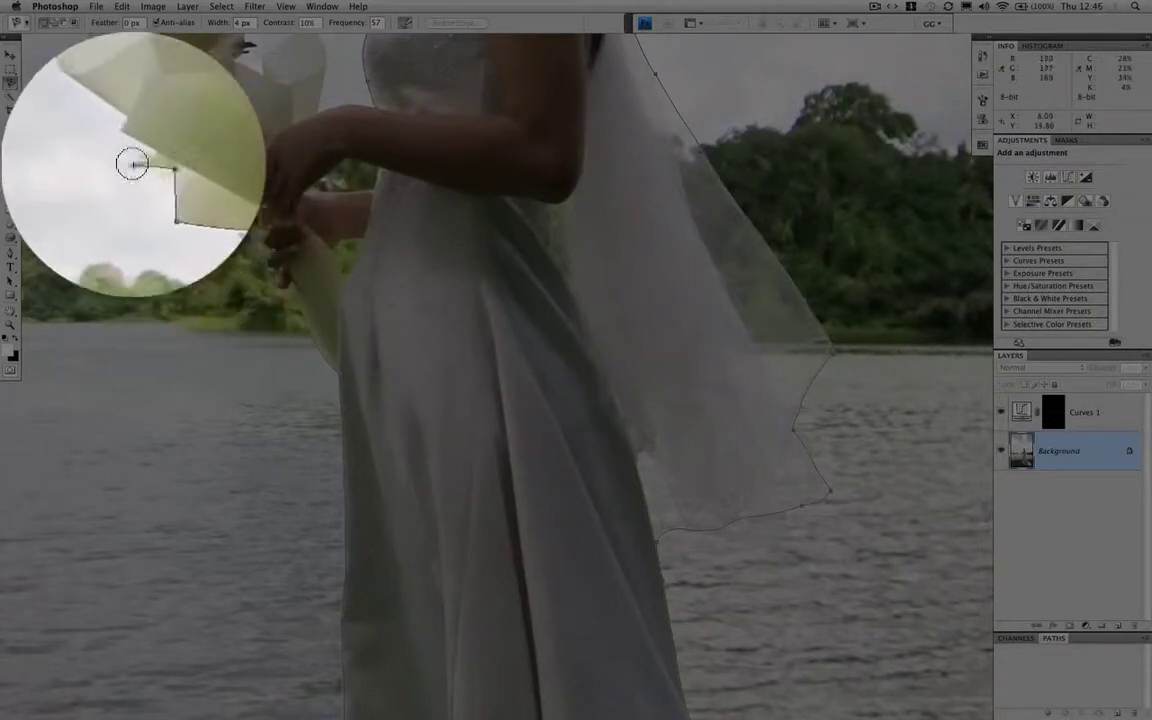
mouse_move(139, 154)
left_mouse_down()
mouse_move(309, 378)
mouse_move(319, 355)
left_mouse_up()
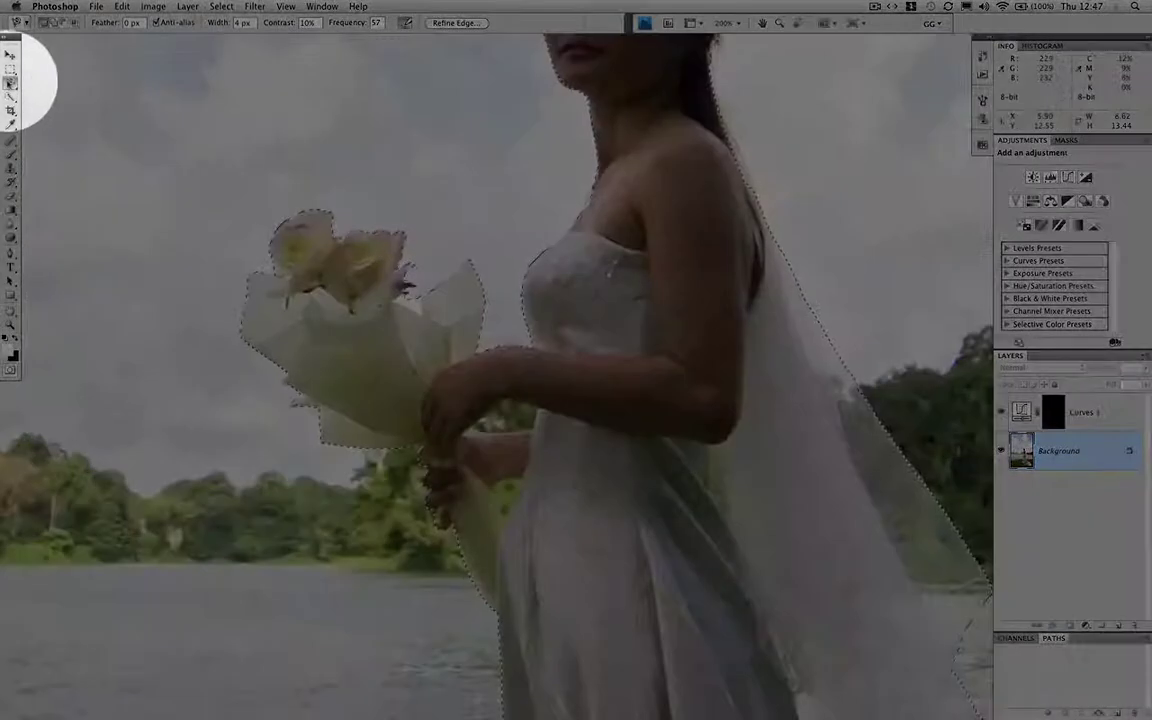
Switch to the regular Lasso tool and subtract the background gap between the dress and veil below the elbow from the selection
left_click(10, 84)
left_click(58, 81)
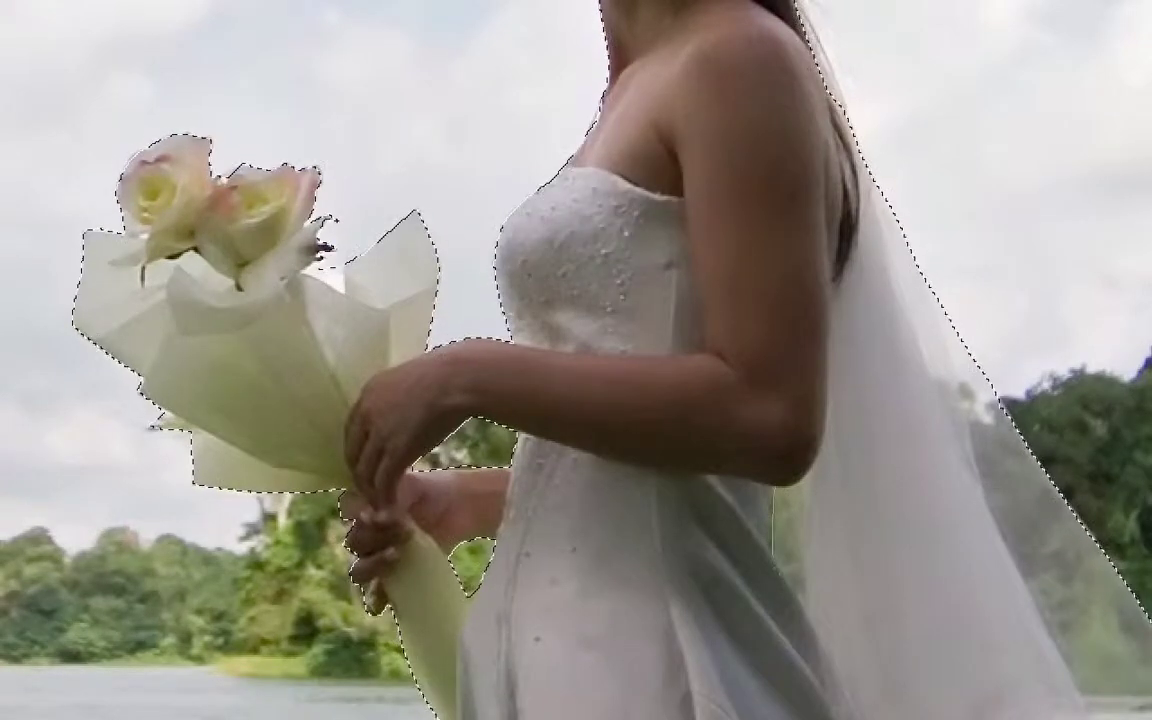
mouse_move(800, 545)
left_mouse_down()
mouse_move(789, 490)
mouse_move(774, 487)
left_mouse_up()
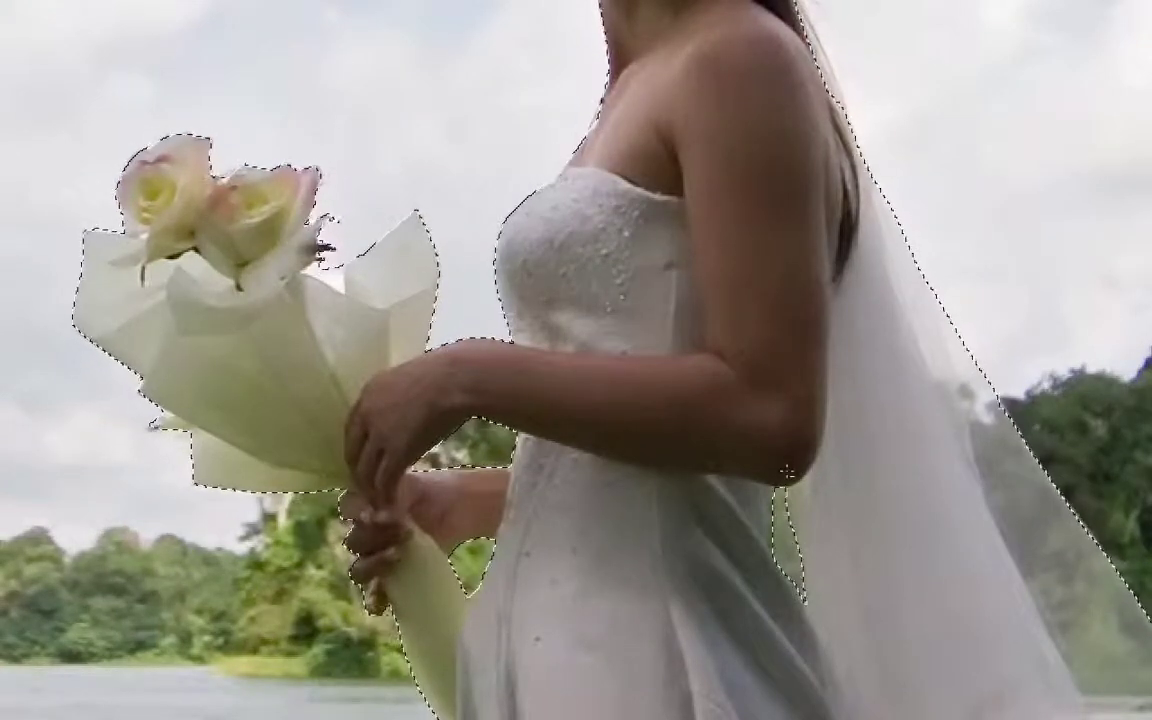
left_click_drag(510, 309, 339, 95)
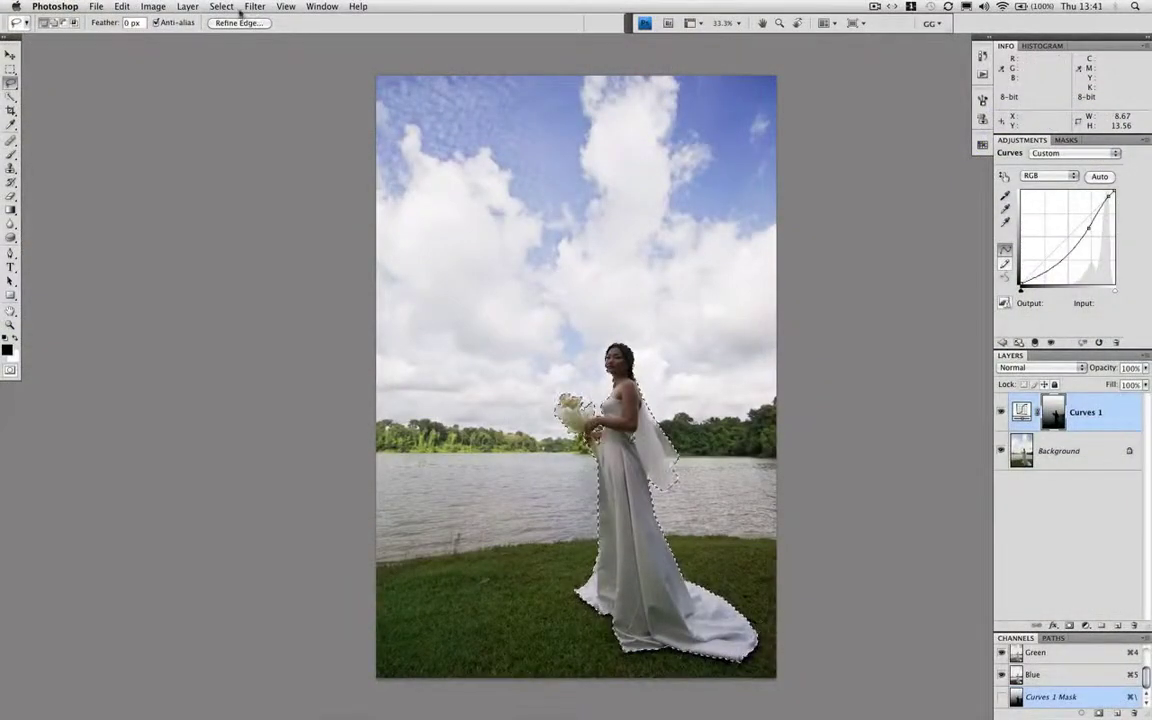
Save the bride selection as a new channel named bride
left_click(221, 7)
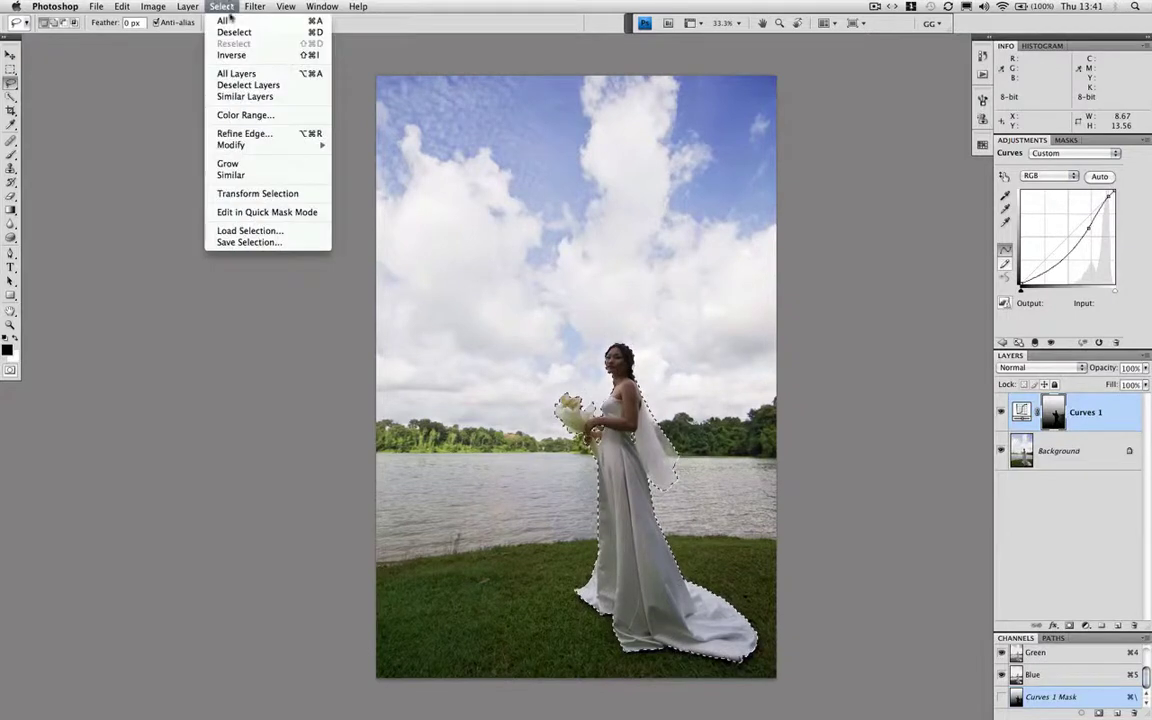
left_click(250, 242)
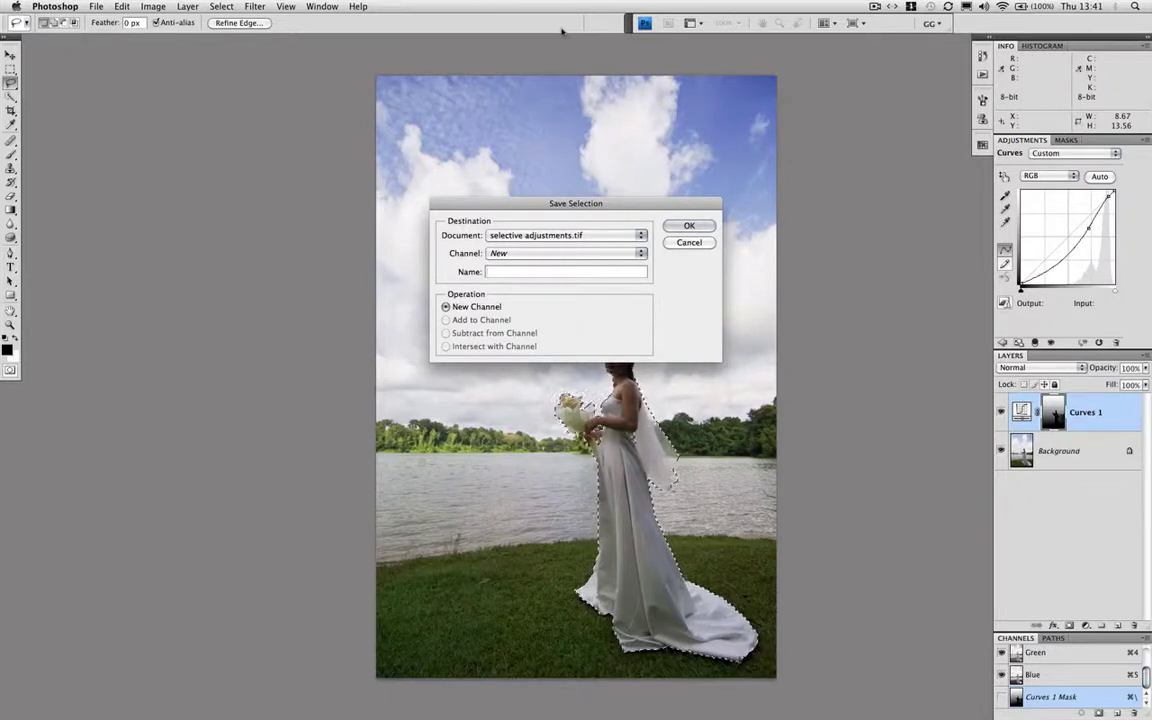
type("bride")
key("Return")
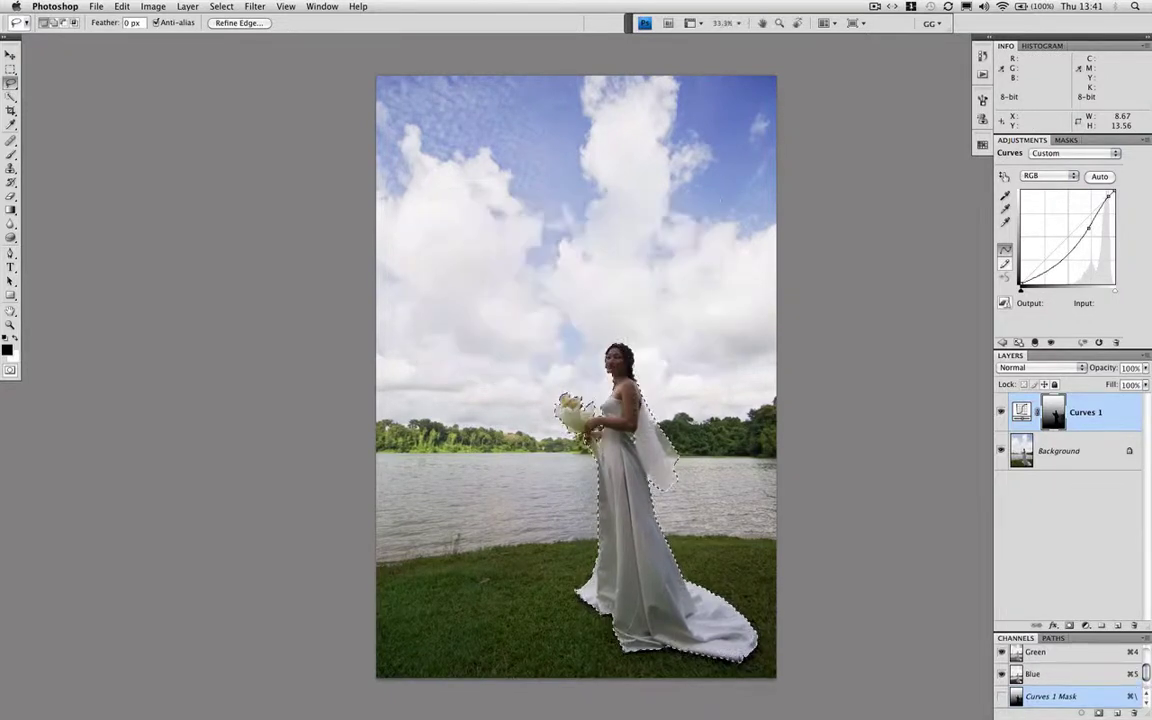
Invert the selection to cover everything except the bride, and feather its edge
key("shift+Tab")
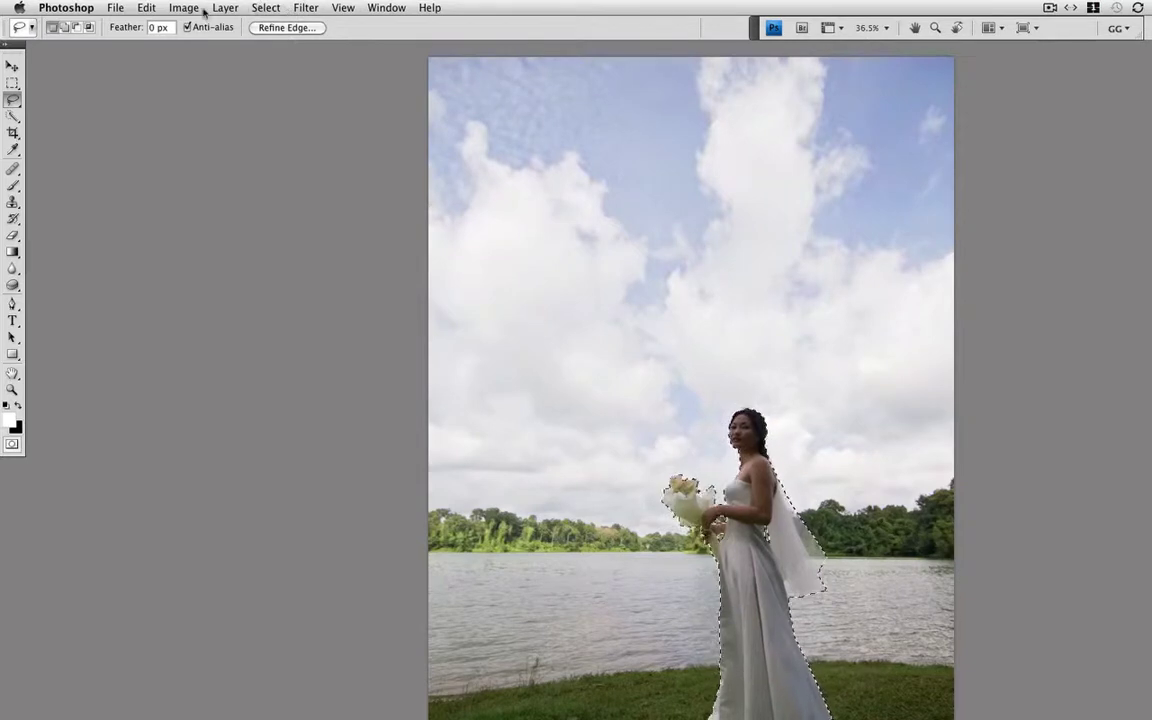
key("shift+super+i")
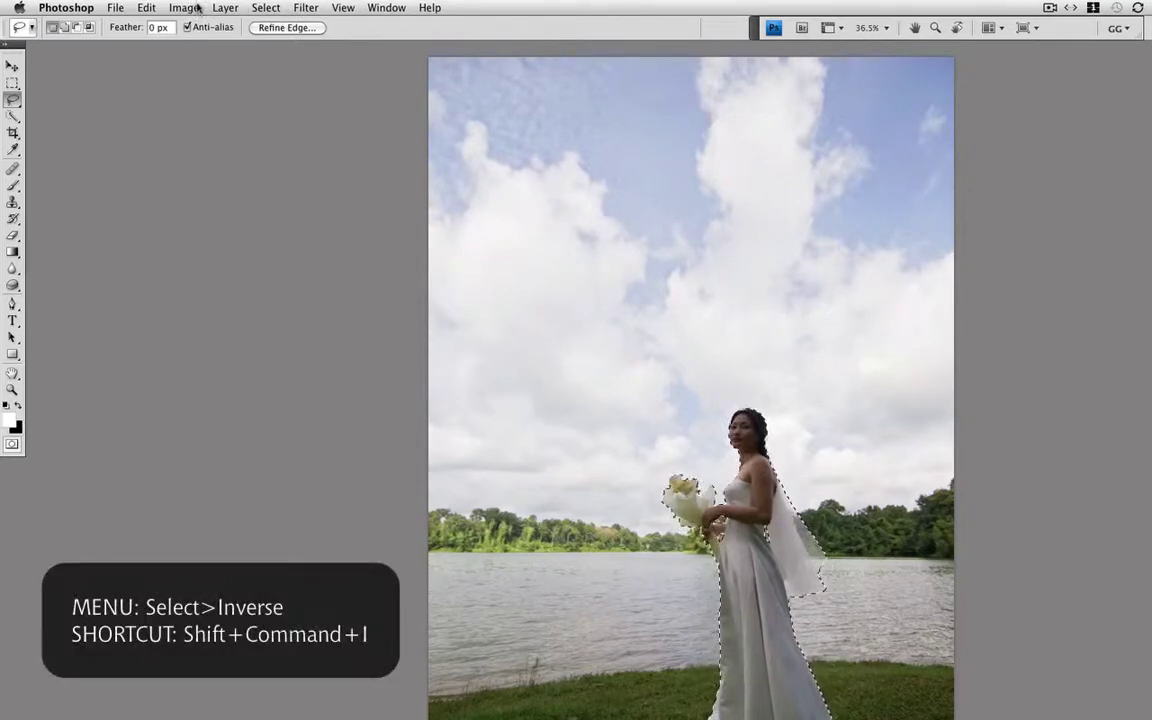
left_click(265, 7)
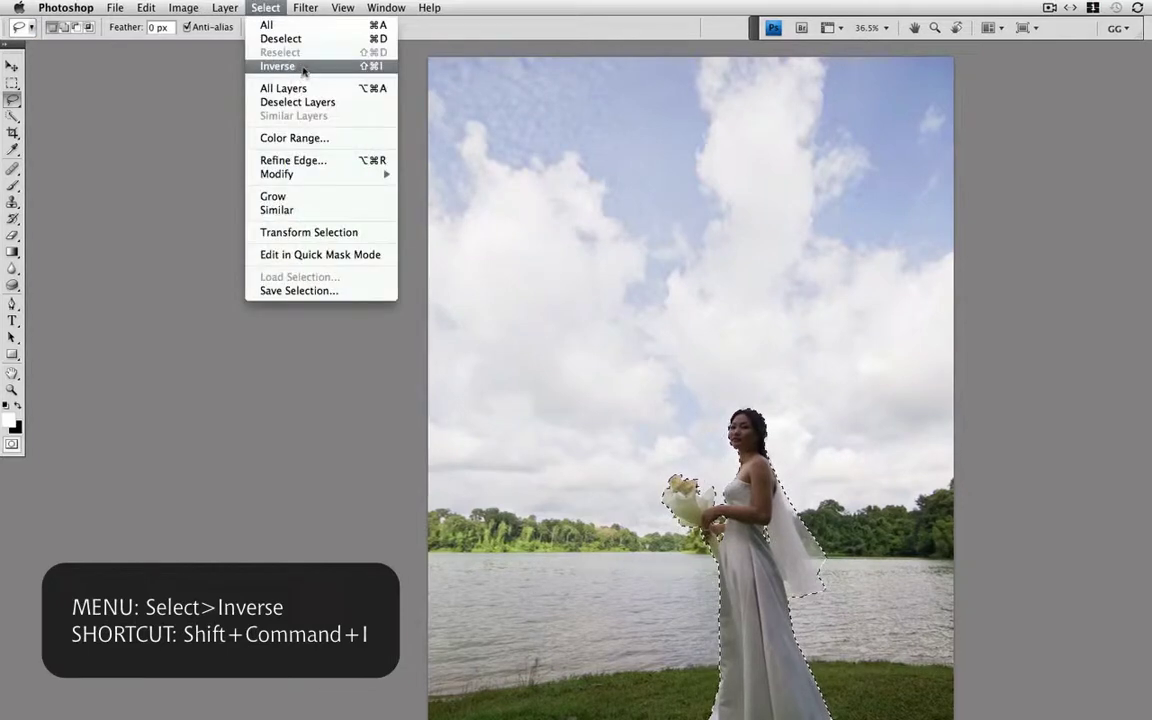
left_click(302, 68)
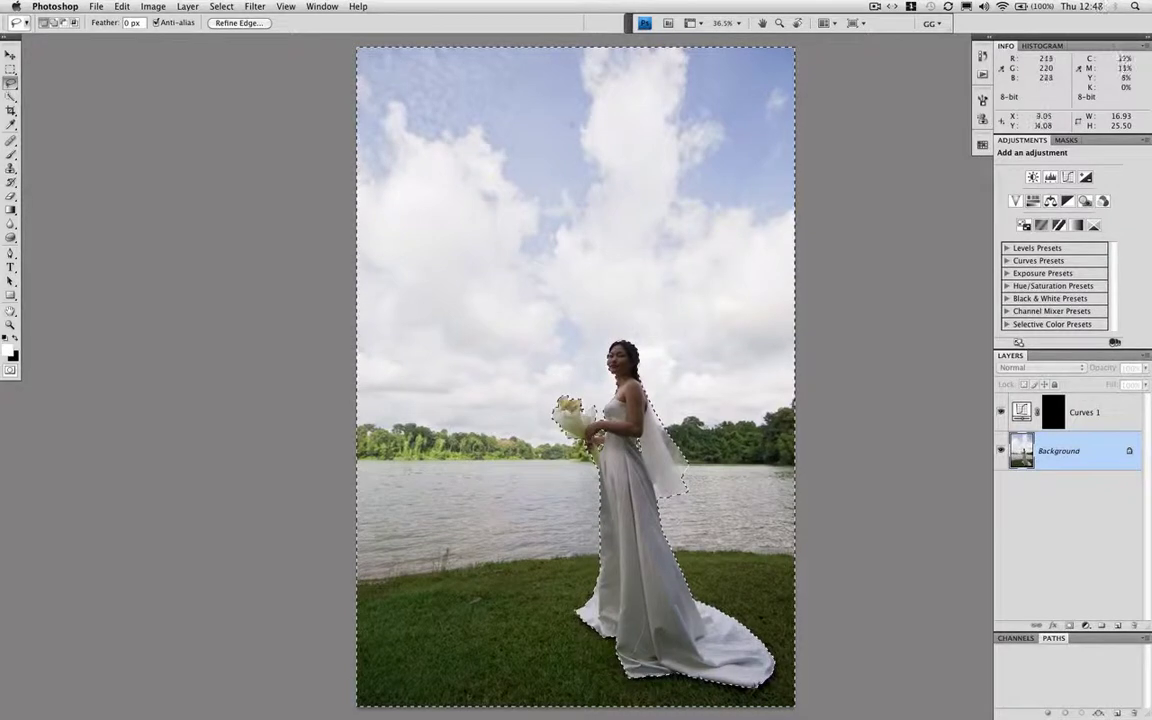
left_click(222, 7)
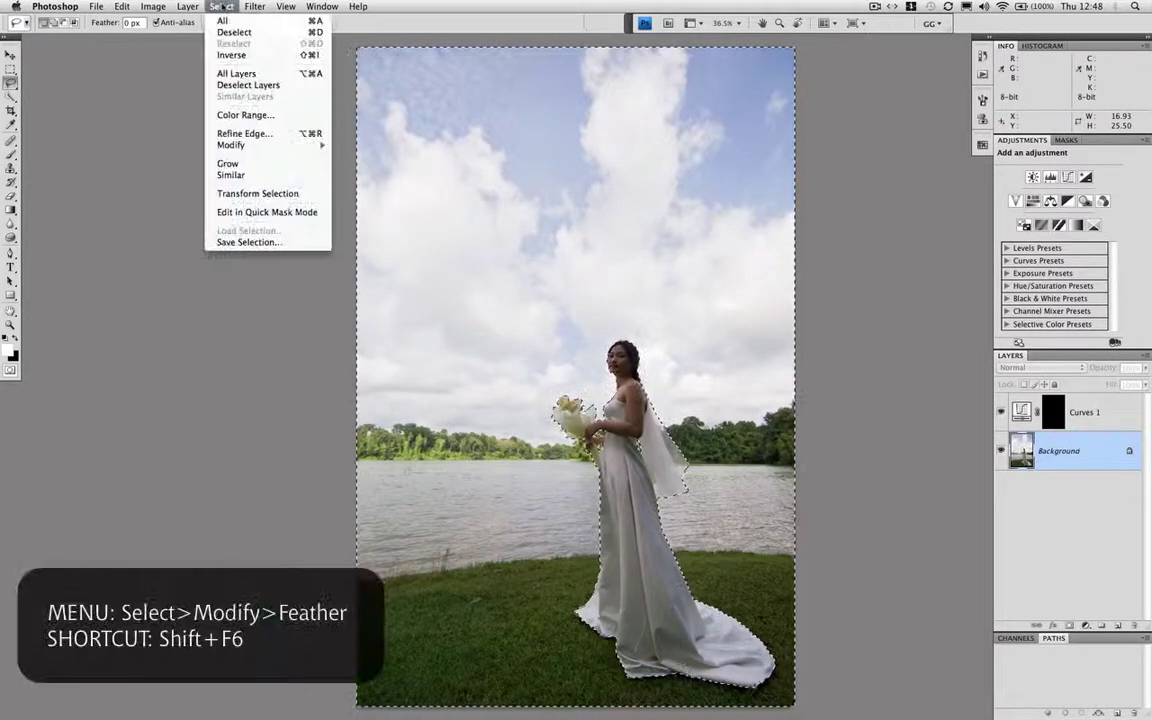
mouse_move(239, 147)
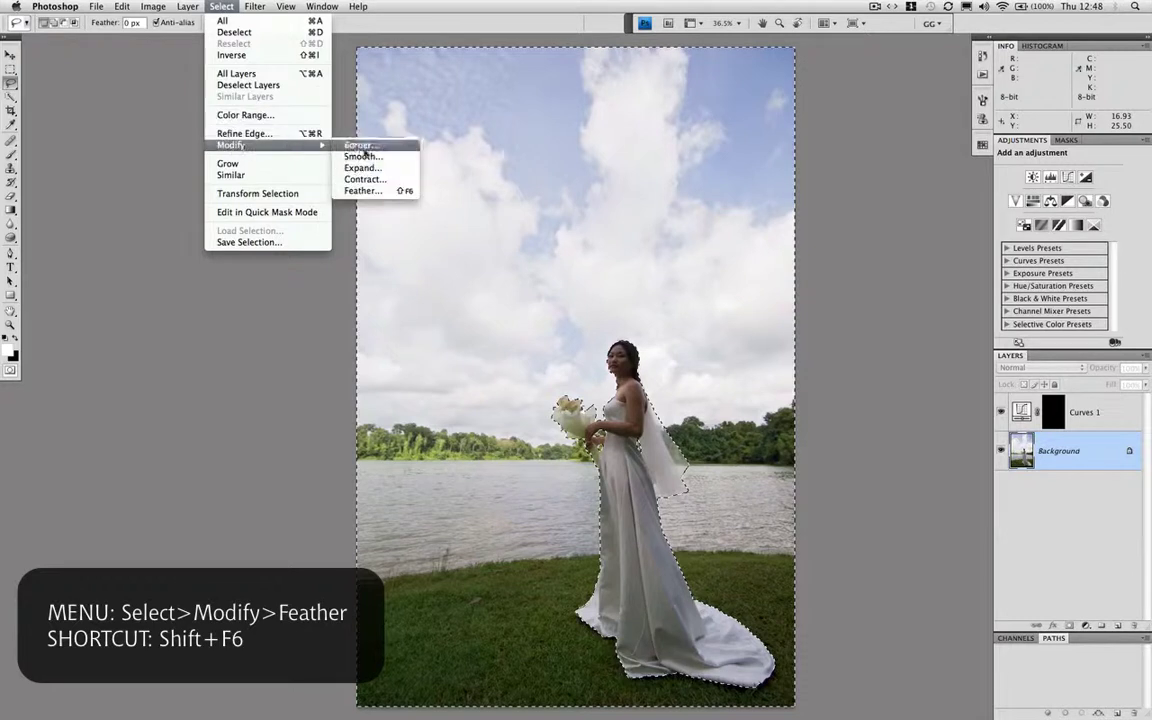
left_click(381, 192)
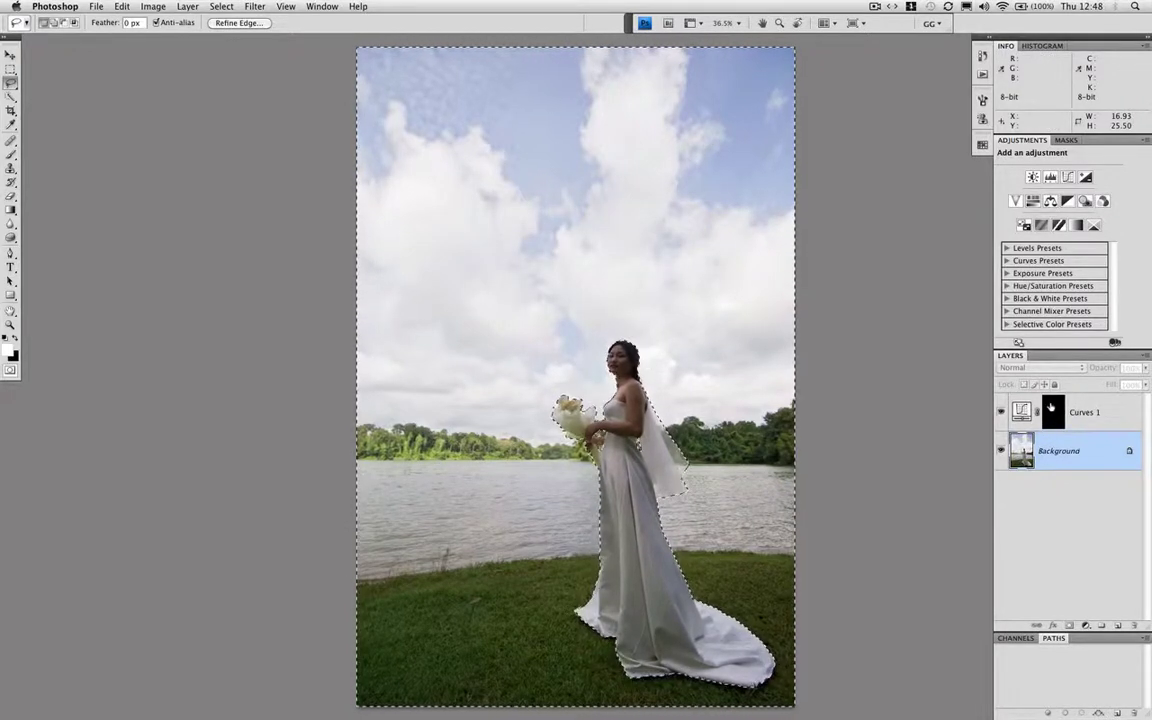
Target the Curves 1 layer mask and set up a Foreground to Transparent gradient with white as the foreground colour
left_click(1051, 418)
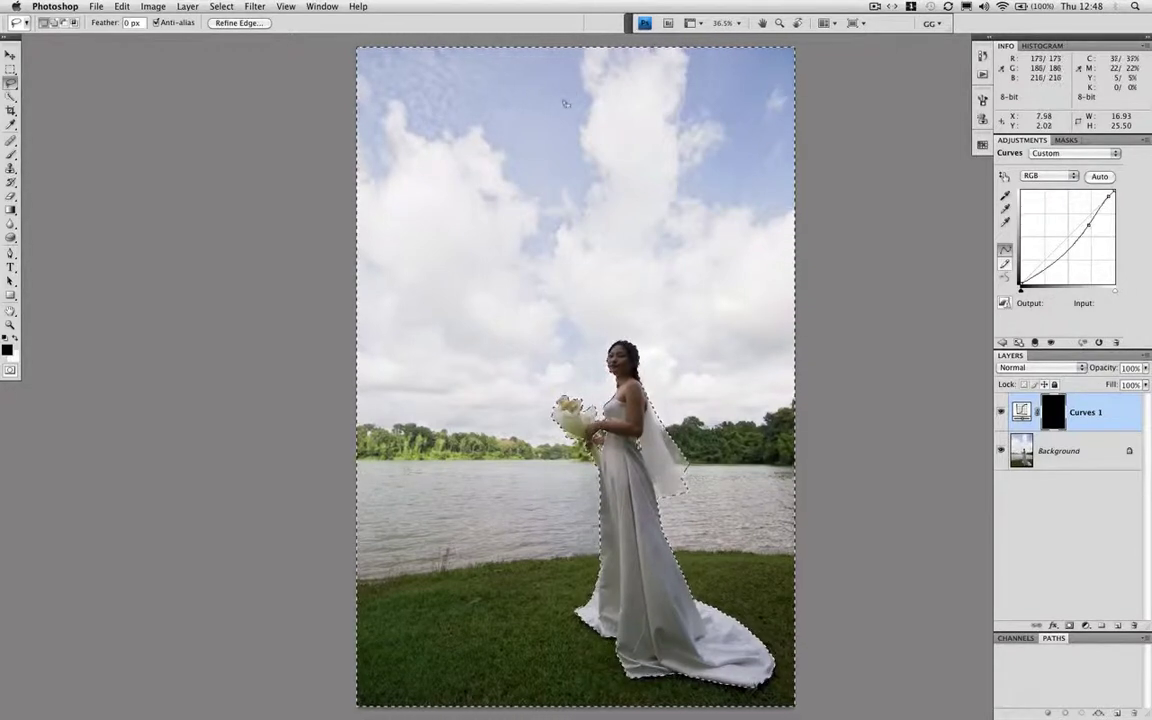
key("g")
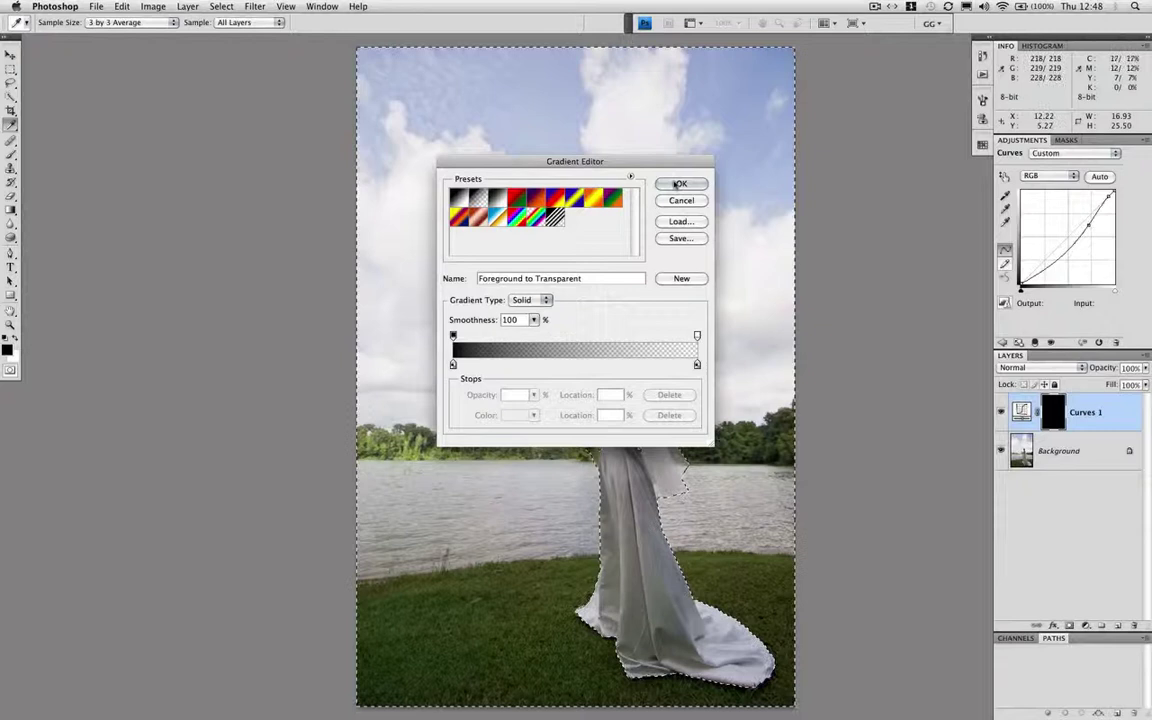
left_click(678, 184)
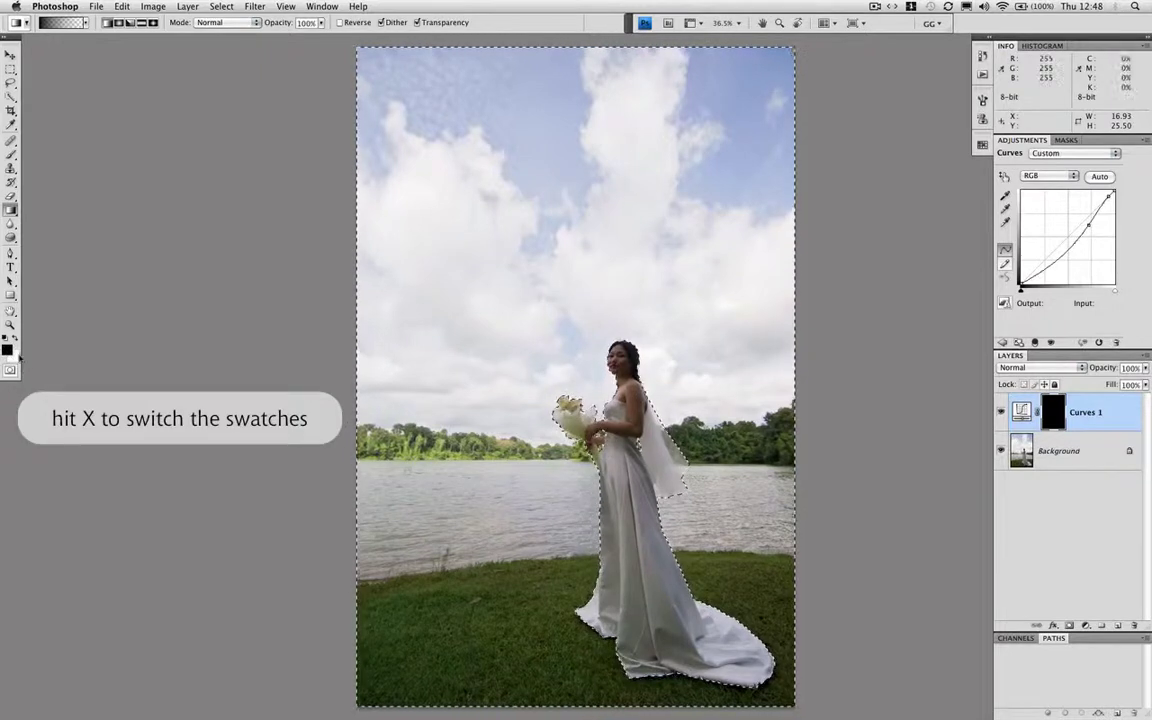
key("x")
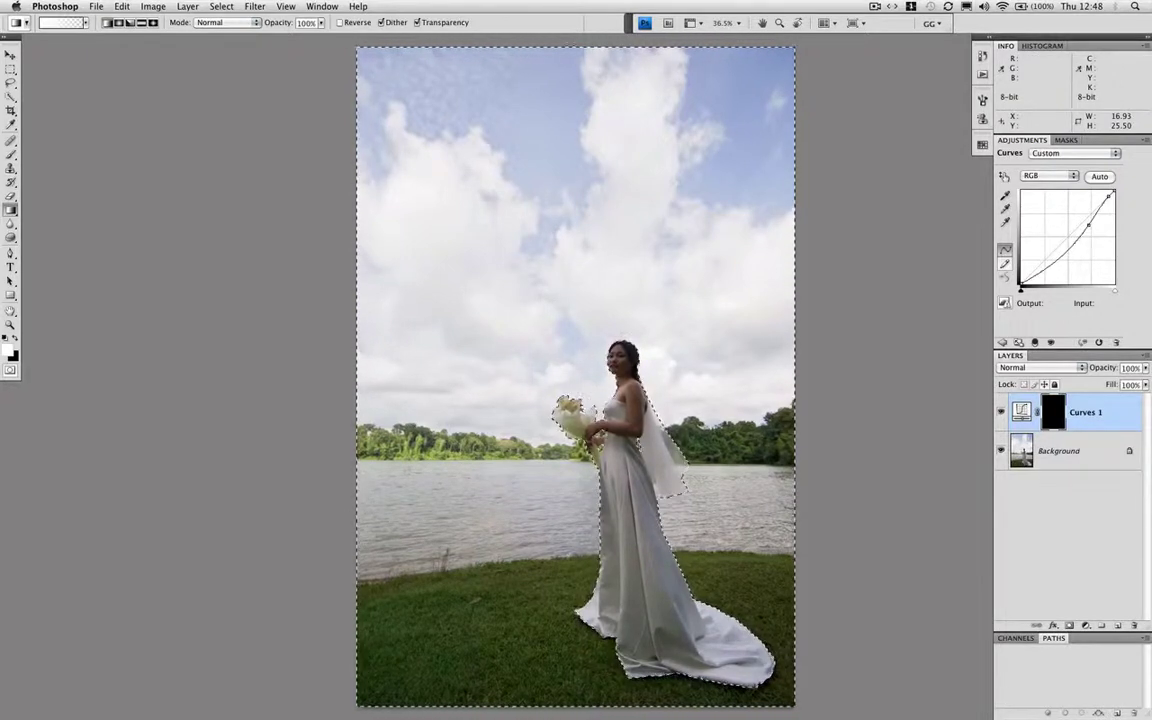
Draw a straight vertical gradient on the mask from the top of the sky to the lower grass, deselect, and inspect the mask
left_click_drag(571, 46, 571, 54)
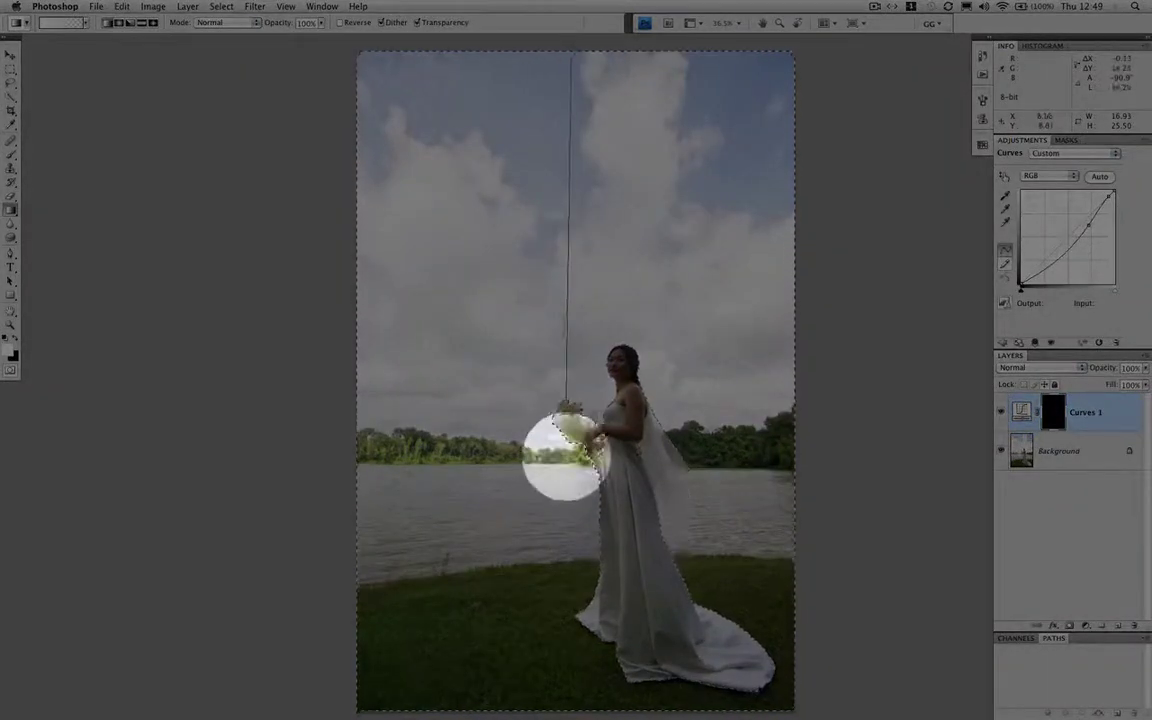
left_click_drag(577, 612, 571, 646)
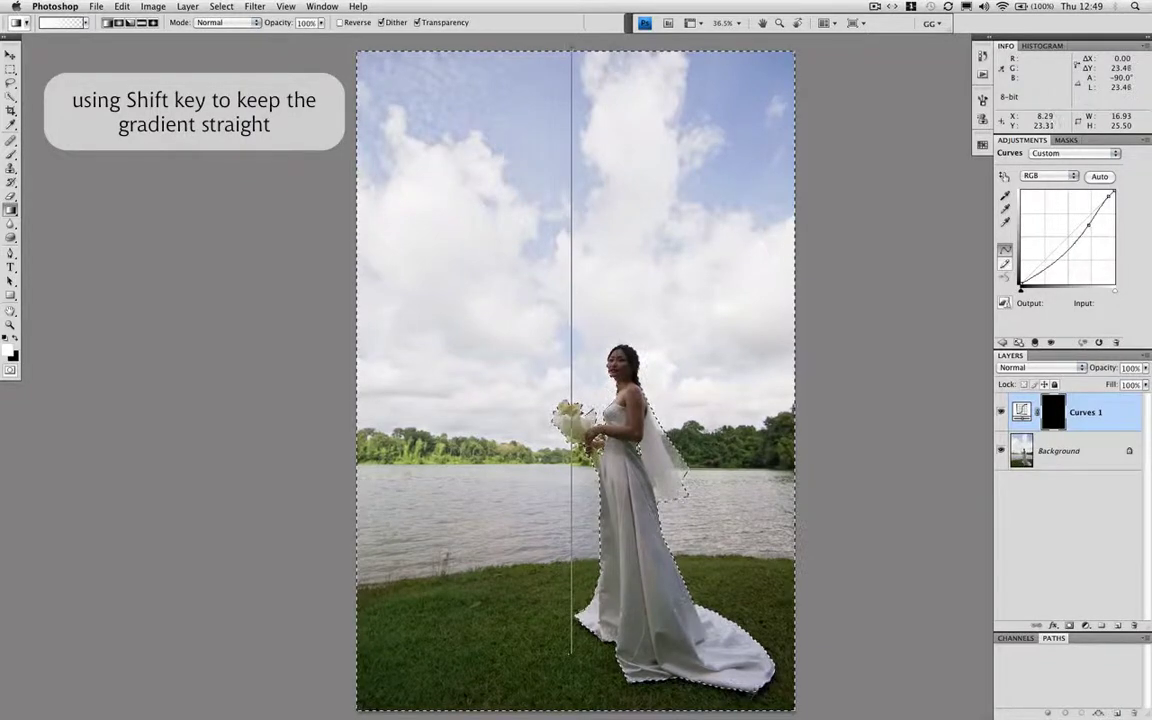
left_click_drag(571, 654, 571, 654)
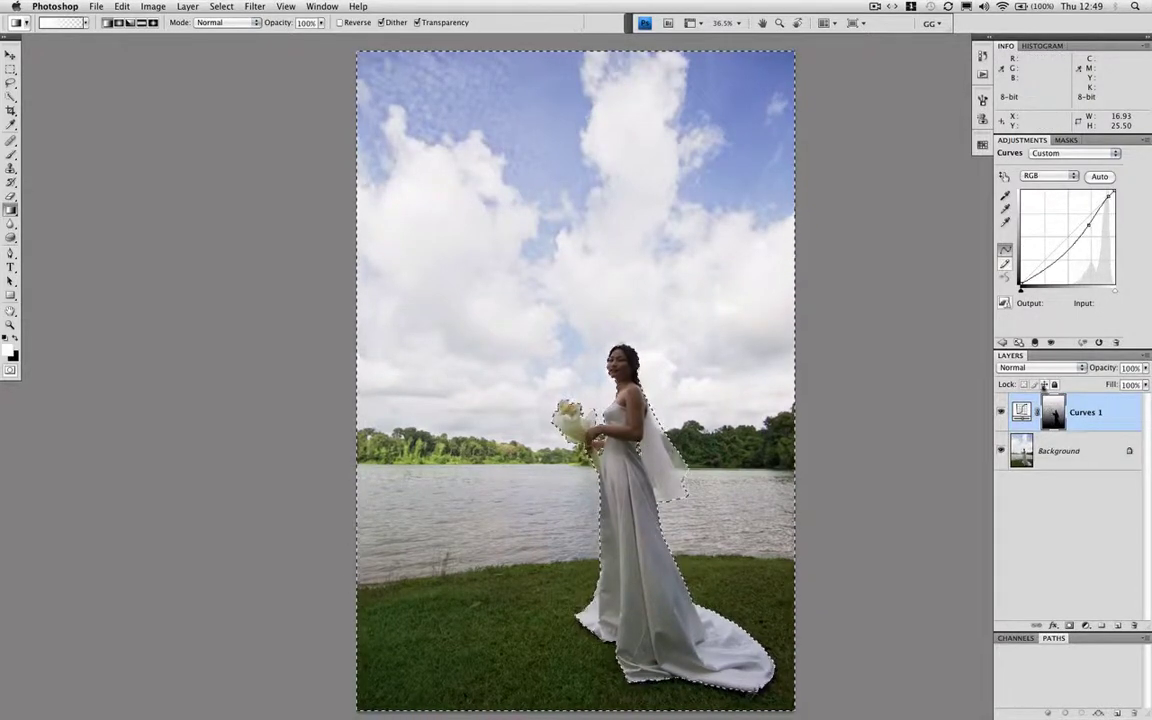
key("super+d")
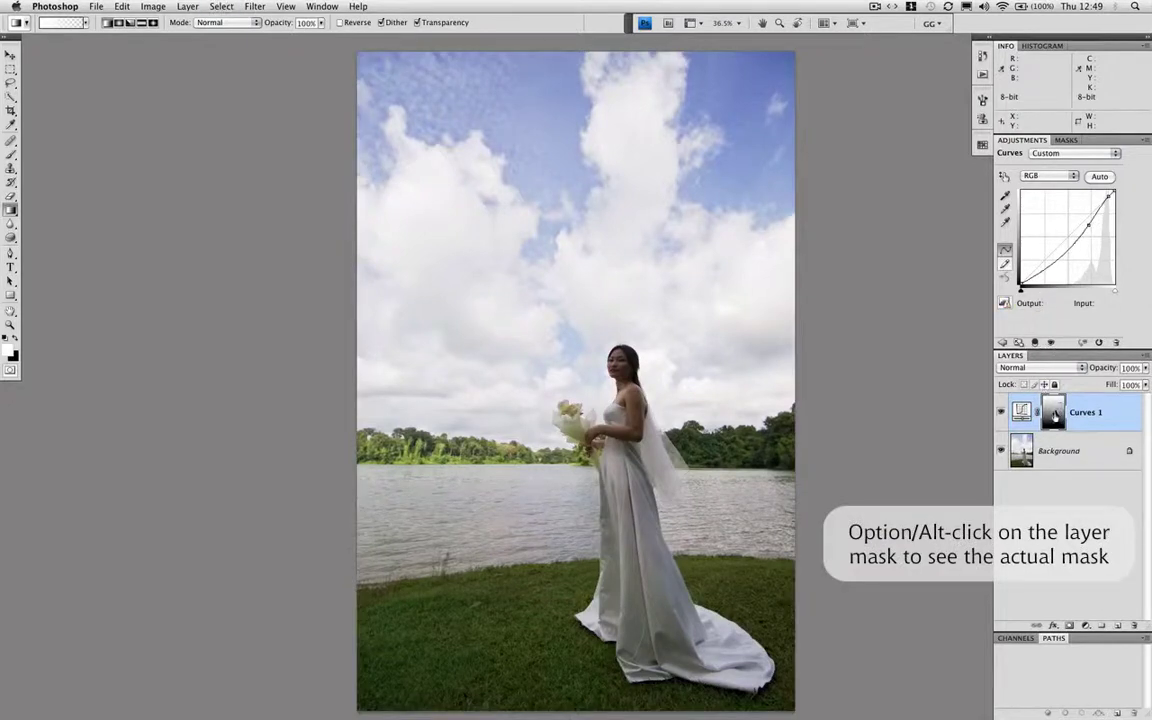
left_click(1054, 414, "alt")
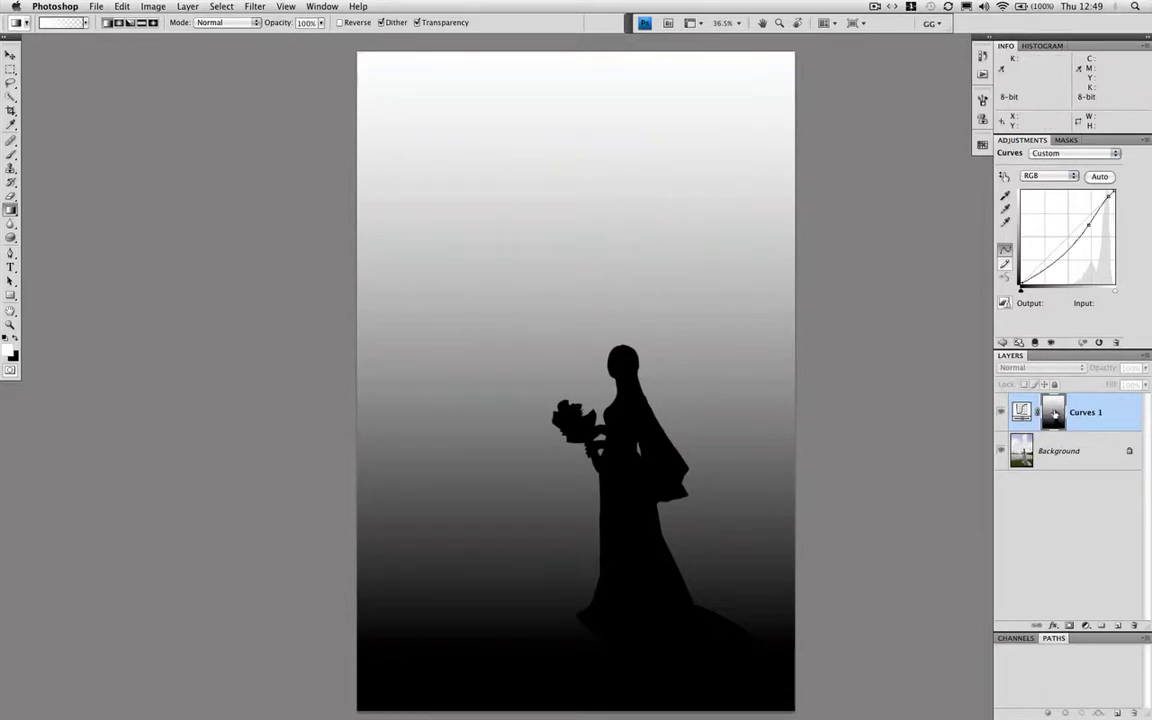
left_click(1054, 413, "alt")
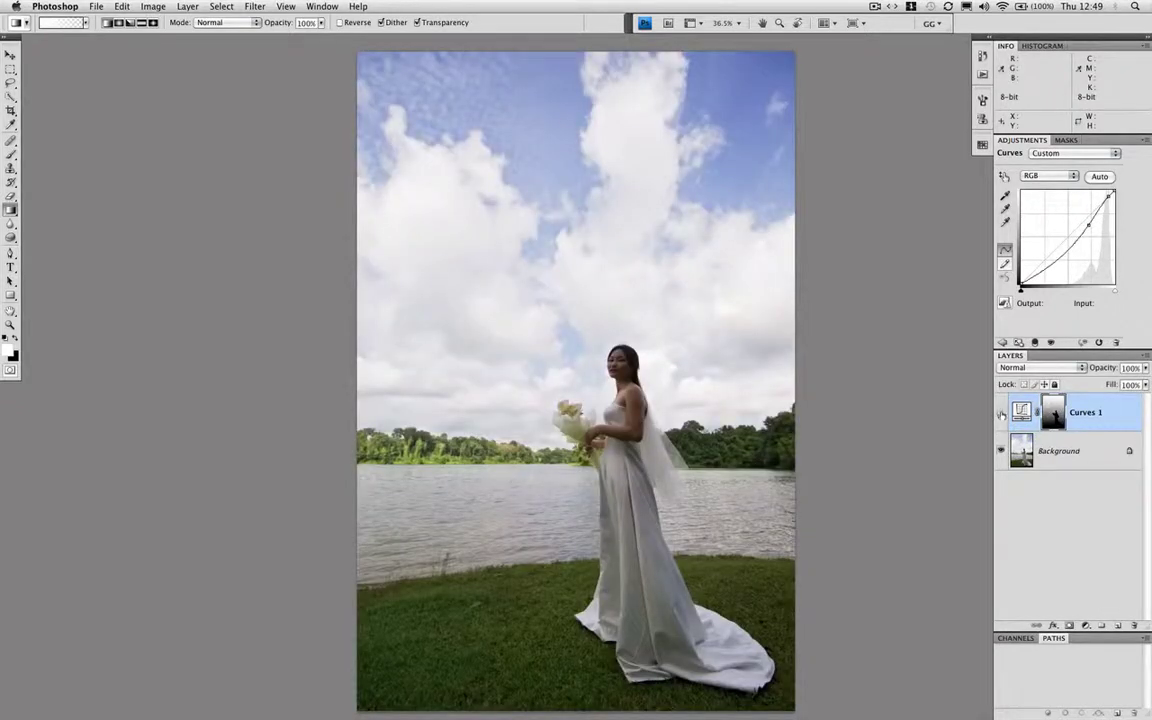
Lower the middle point of the Curves 1 curve to output 152 at input 184, comparing the image with the layer hidden and shown
left_click(1001, 413)
left_click(1000, 414)
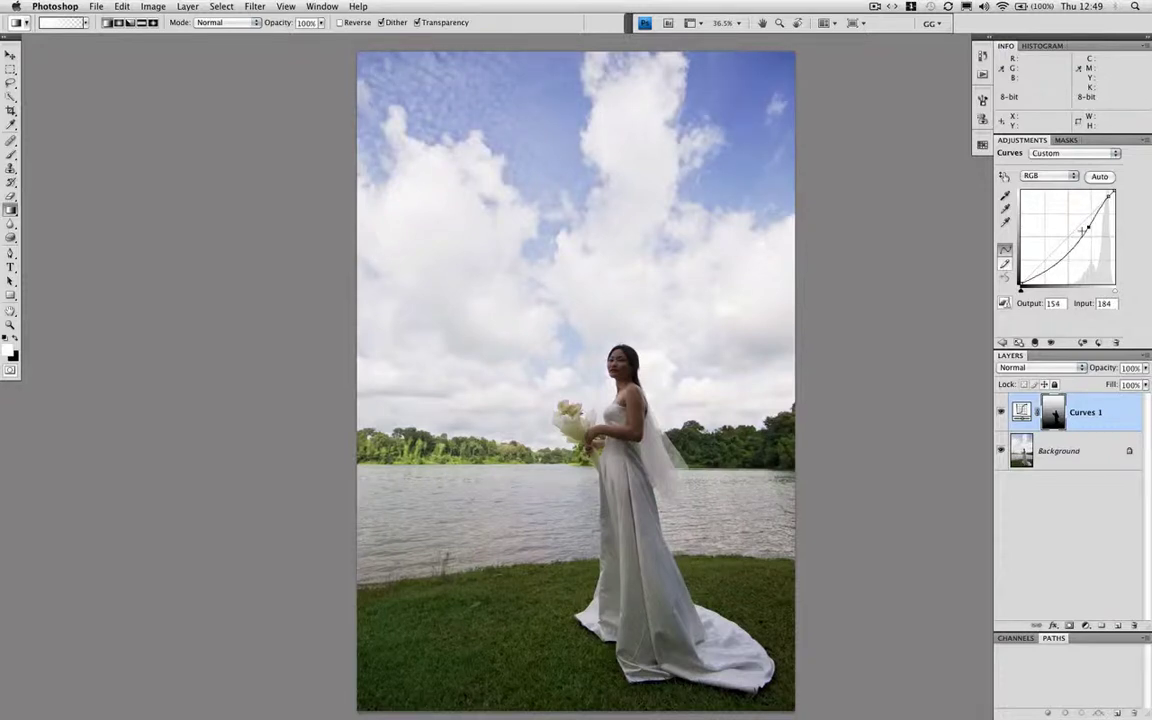
key("Down")
key("Down")
left_click(1000, 416)
left_click(1000, 413)
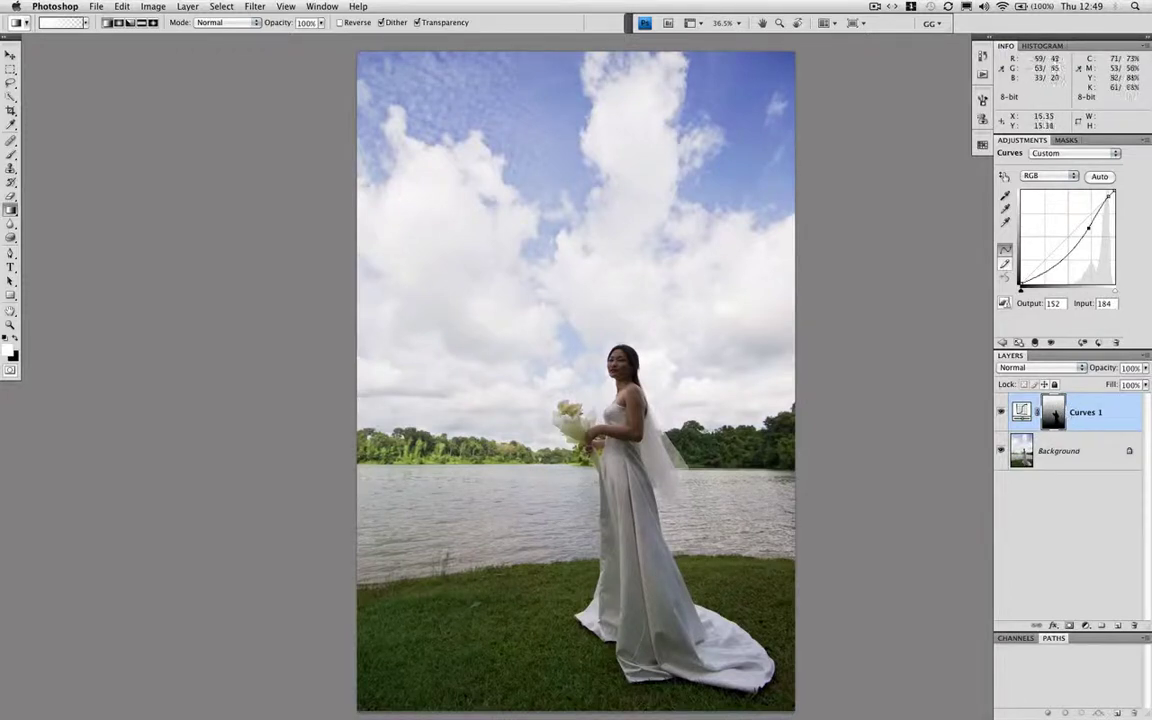
Set up the Brush tool with black as the foreground colour, 34% opacity and 40% flow
key("b")
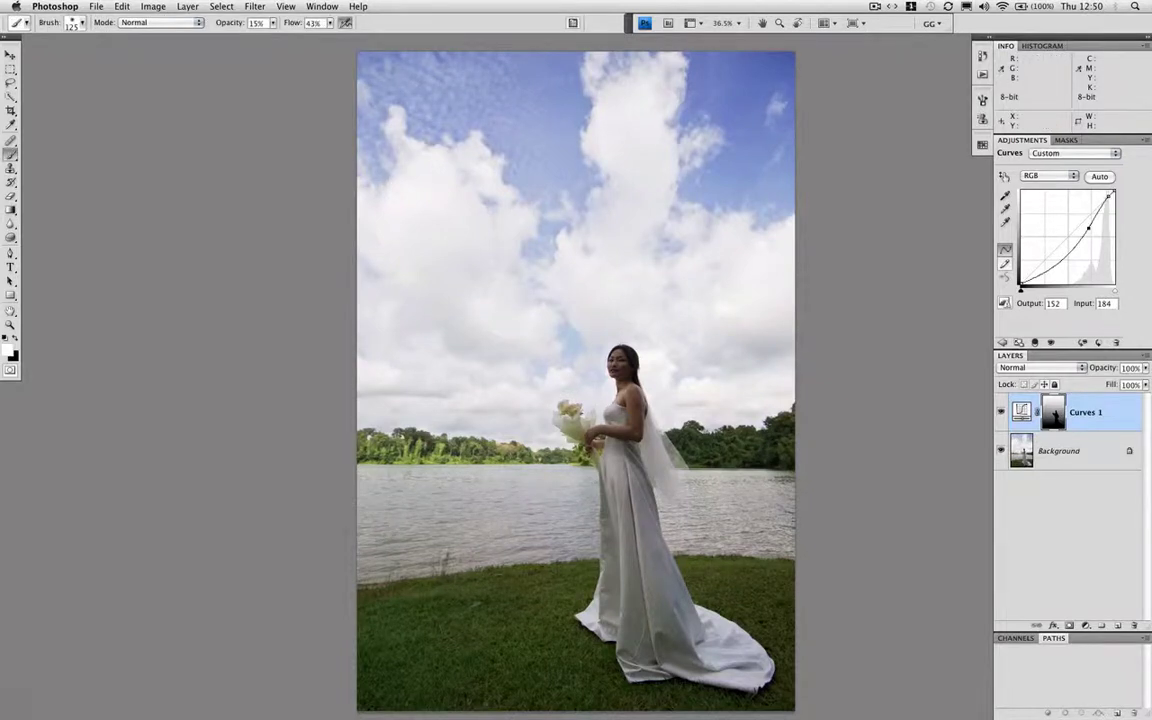
key("x")
left_click(273, 23)
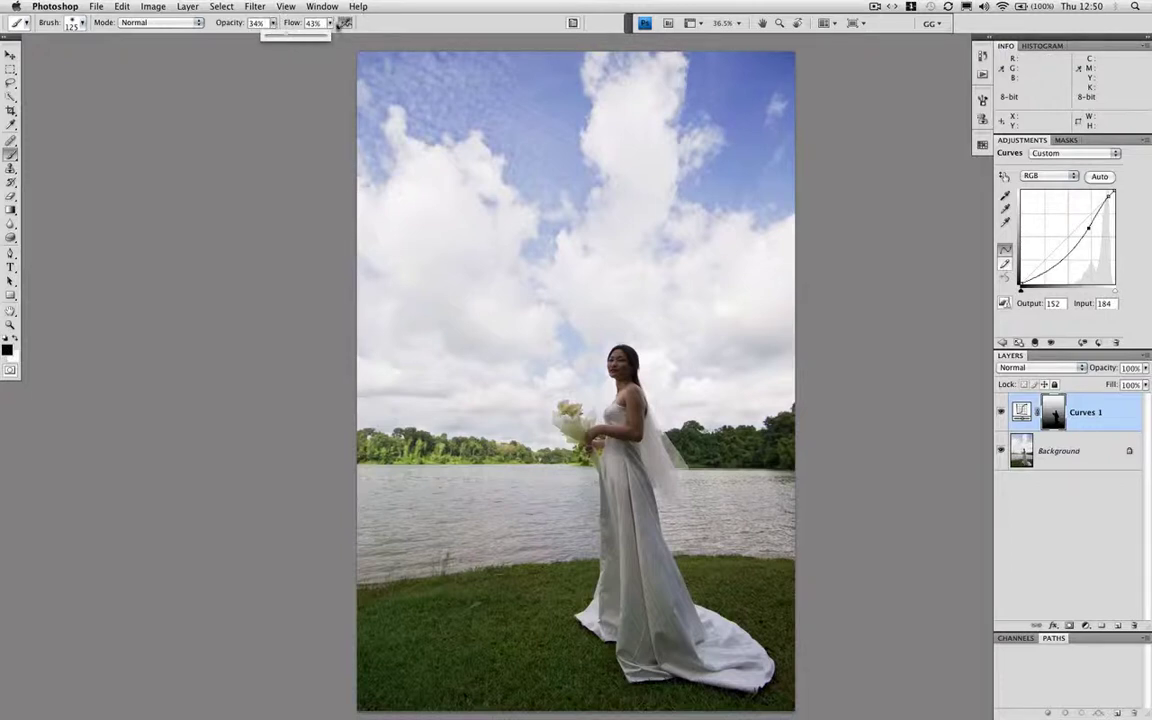
left_click(330, 23)
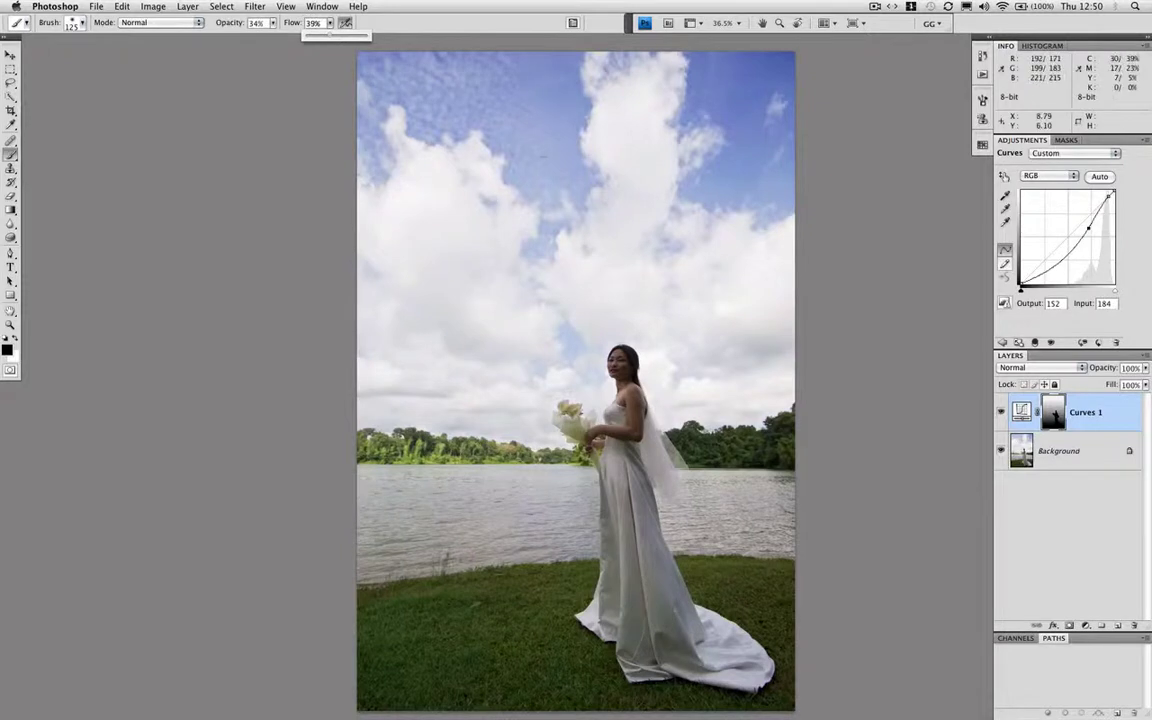
left_click_drag(329, 37, 330, 28)
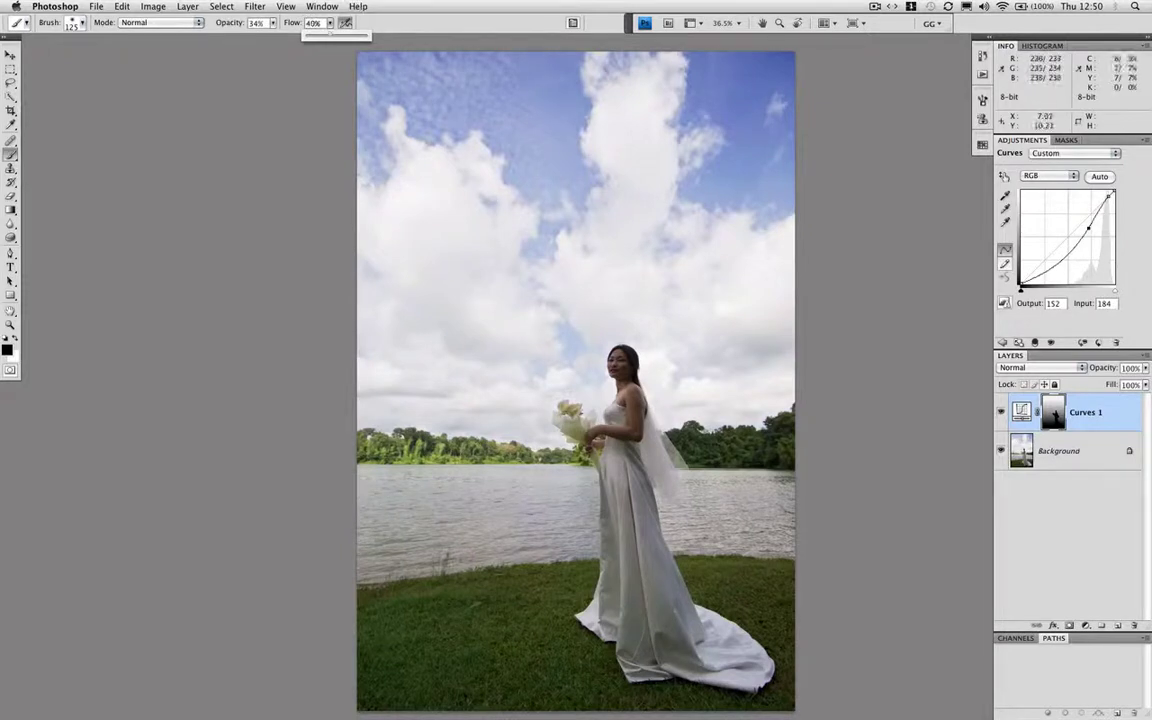
left_click(548, 309)
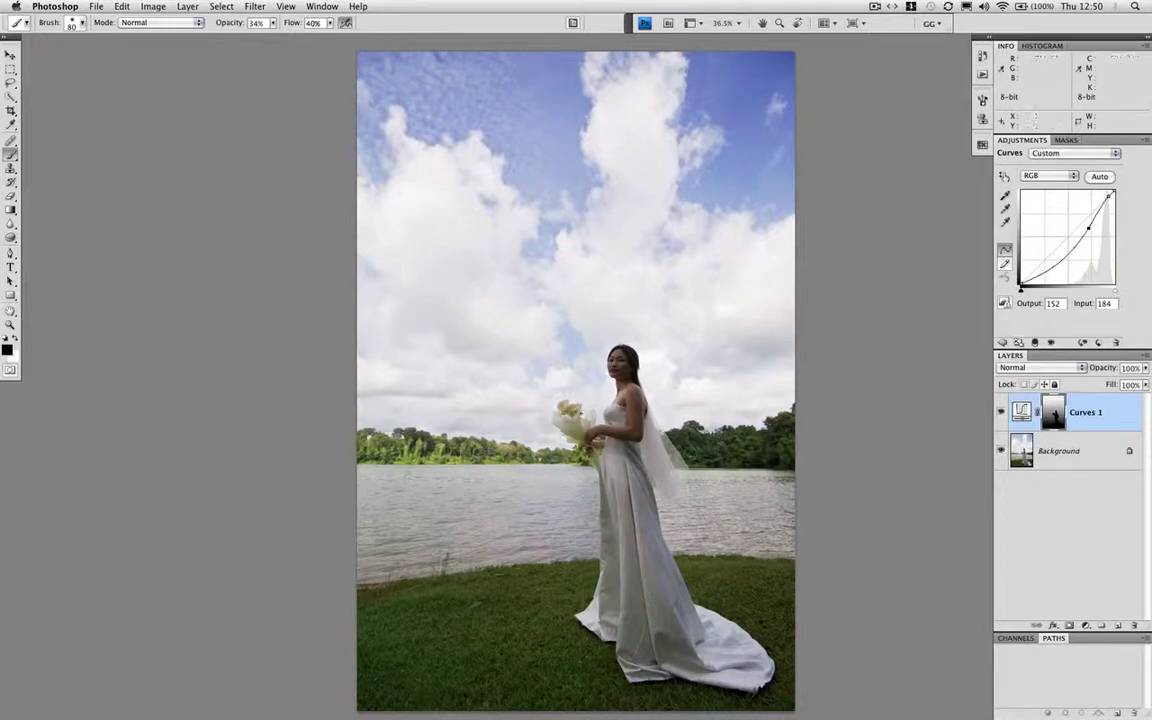
Paint black on the Curves 1 mask over the dark trees behind the bride, enlarging the brush to 175 and 300 px
key("bracketright")
key("bracketright")
key("bracketright")
key("bracketright")
key("bracketright")
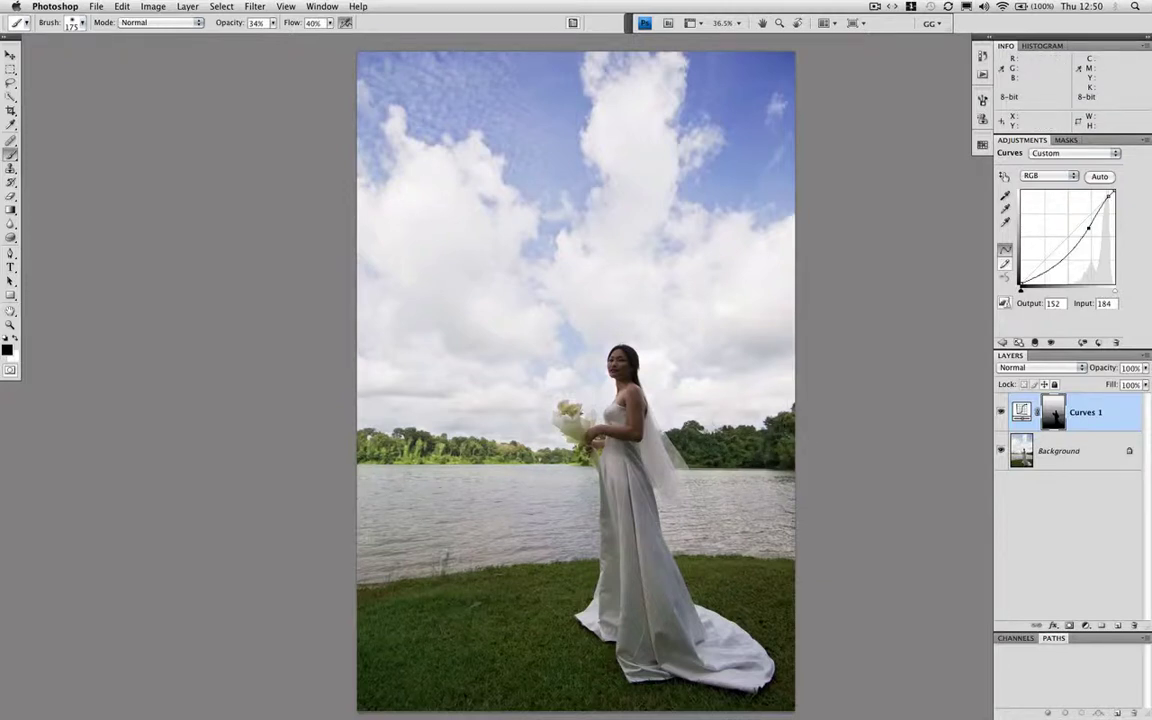
mouse_move(777, 451)
left_mouse_down()
mouse_move(715, 451)
mouse_move(743, 451)
left_mouse_up()
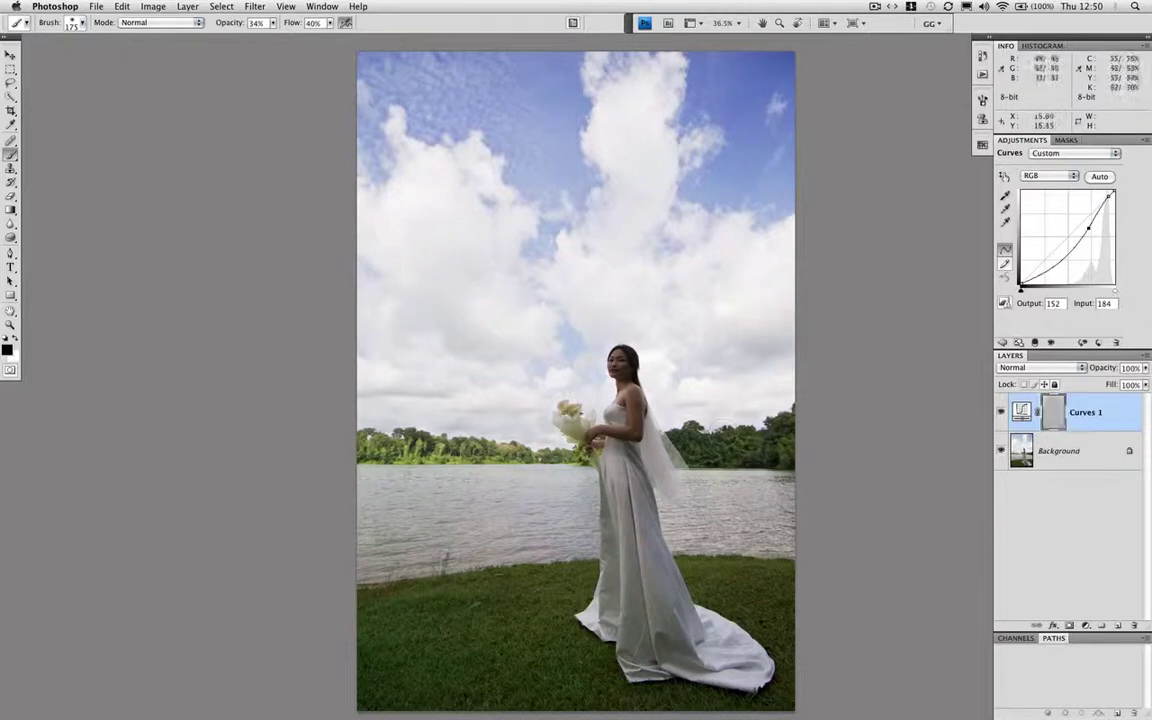
key("]")
key("]")
key("]")
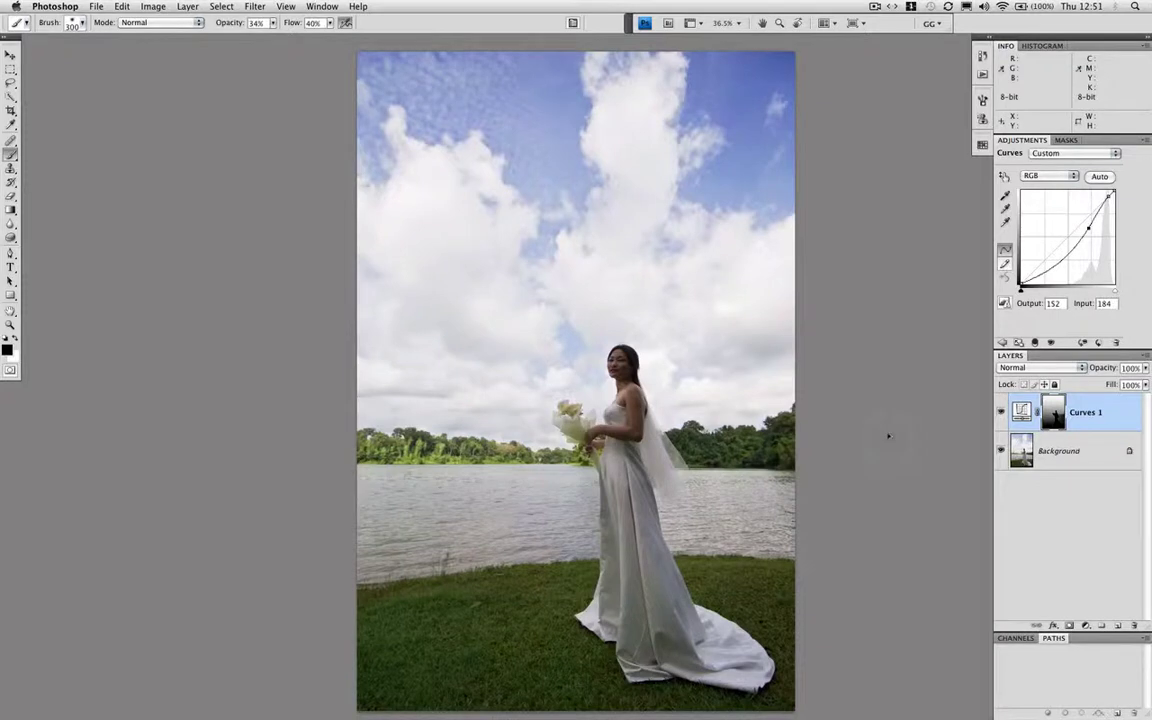
Examine the bride at 100% with the Curves 1 layer hidden and shown
key("super+alt+0")
left_click_drag(612, 365, 471, 272)
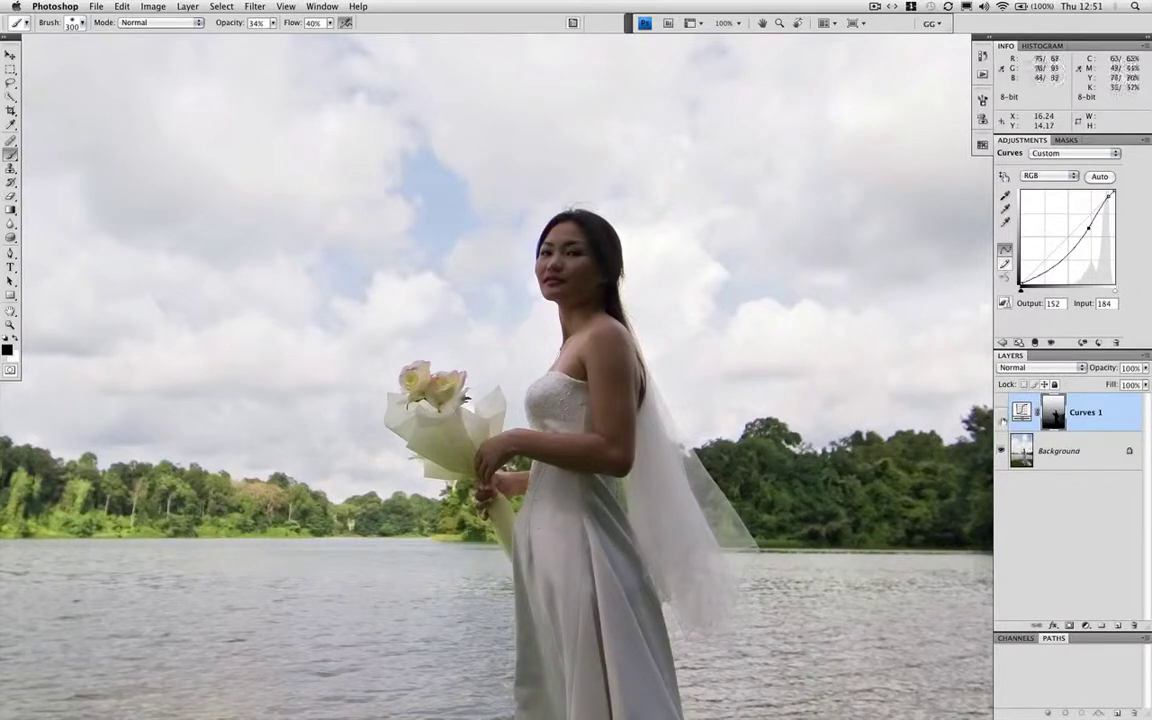
left_click(1002, 414)
left_click(1002, 414)
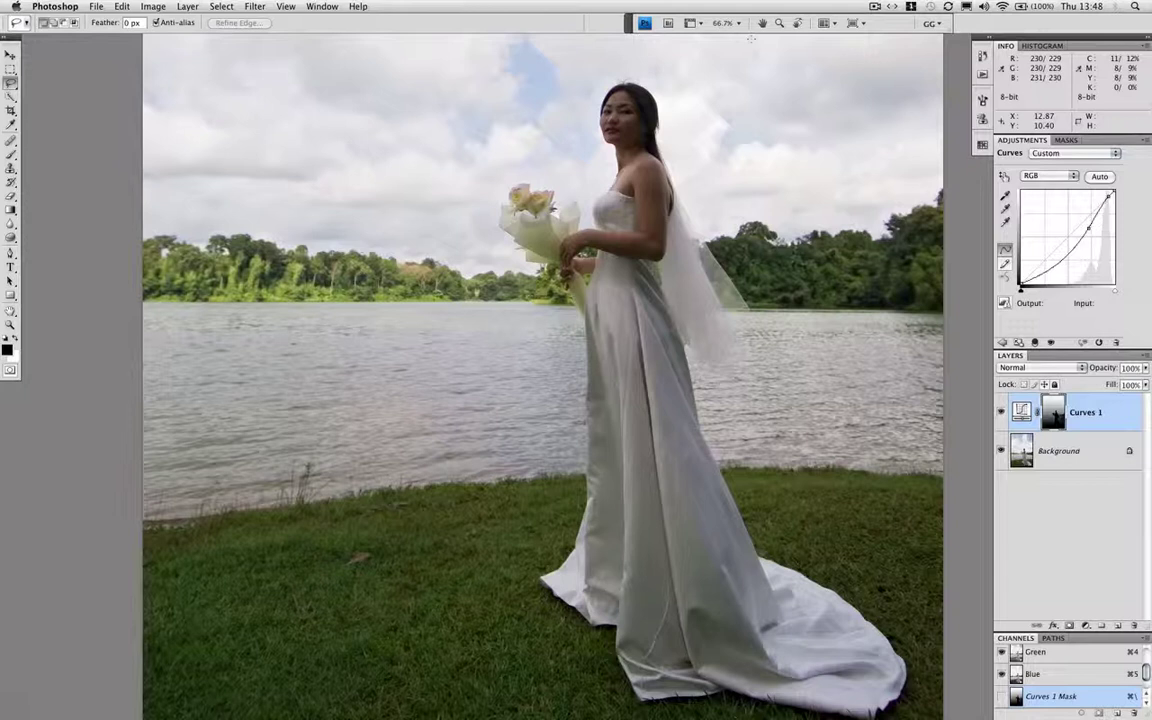
Select a rectangle about 3.65 by 5.96 around the bride's upper body and add a Curves adjustment layer limited to it
key("m")
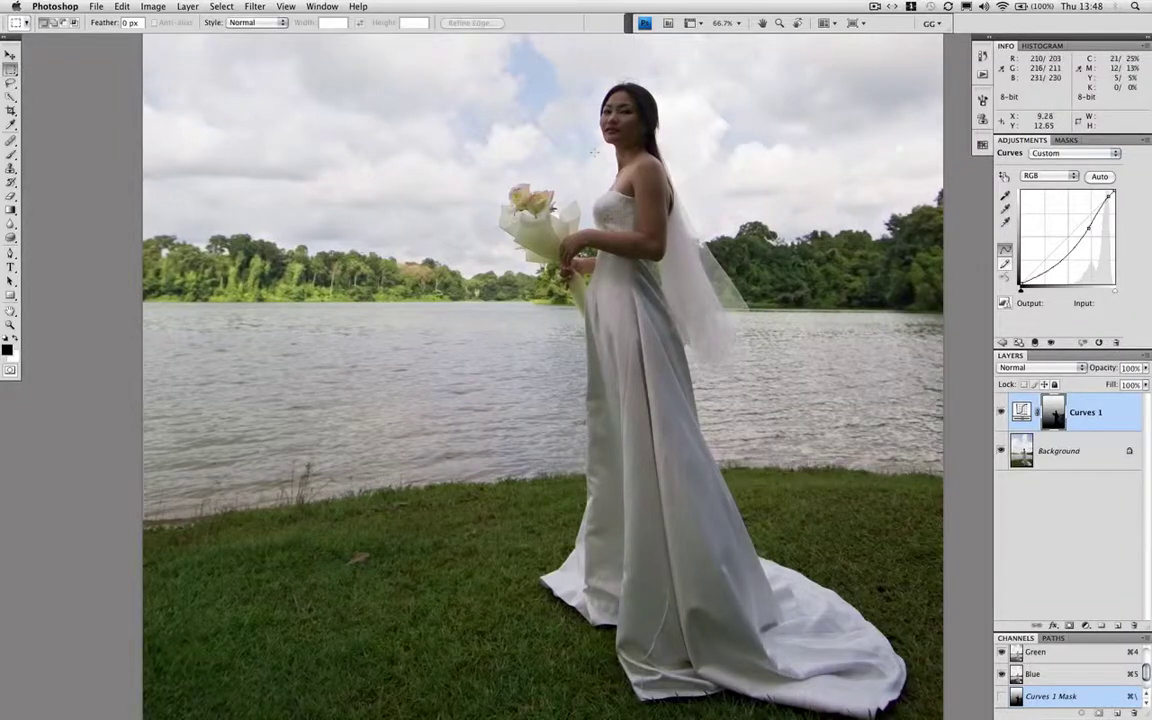
left_click_drag(552, 86, 689, 364)
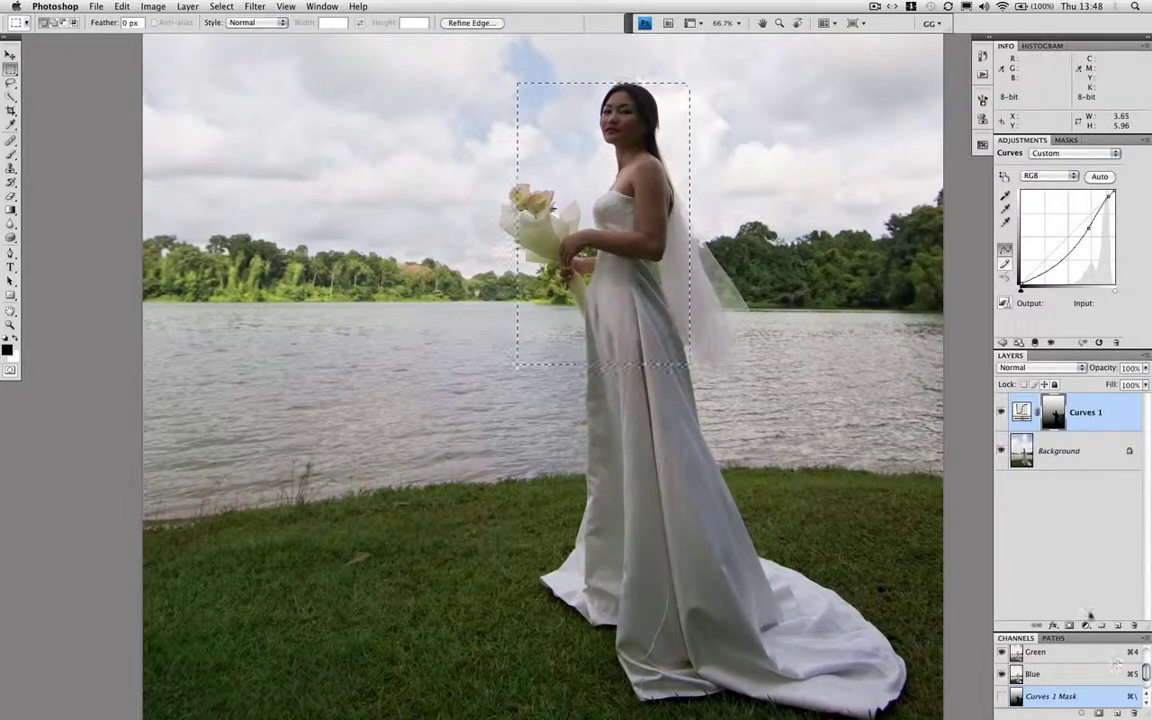
left_click(1086, 624)
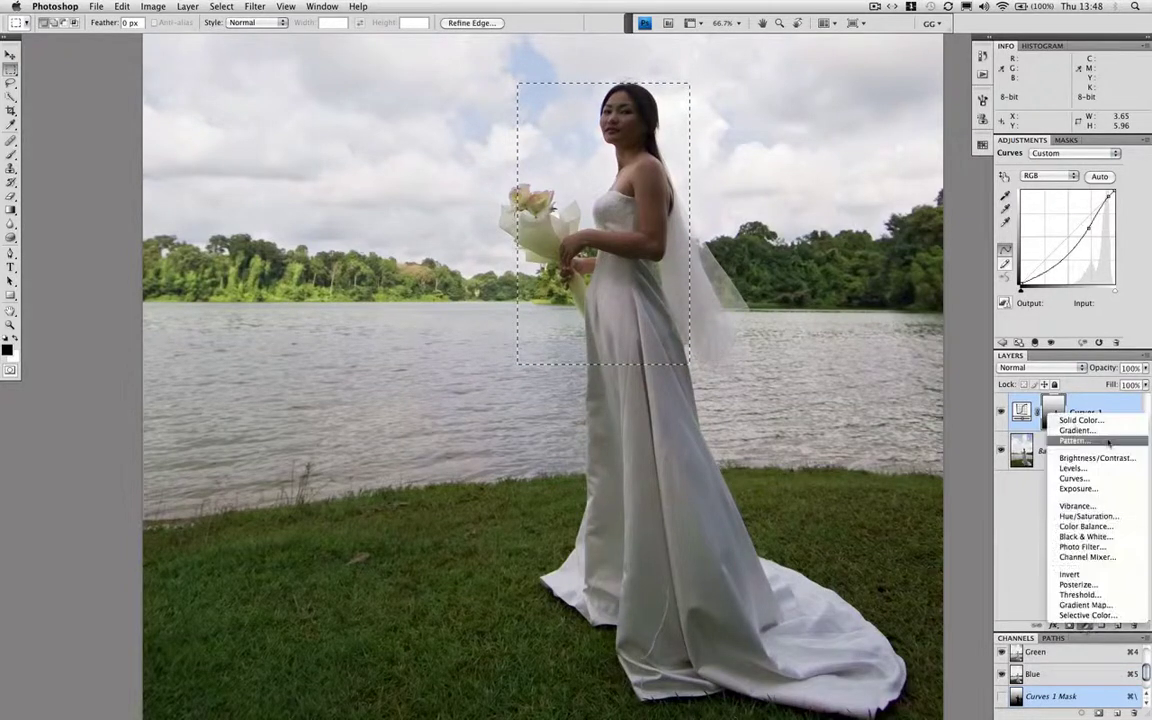
left_click(1072, 478)
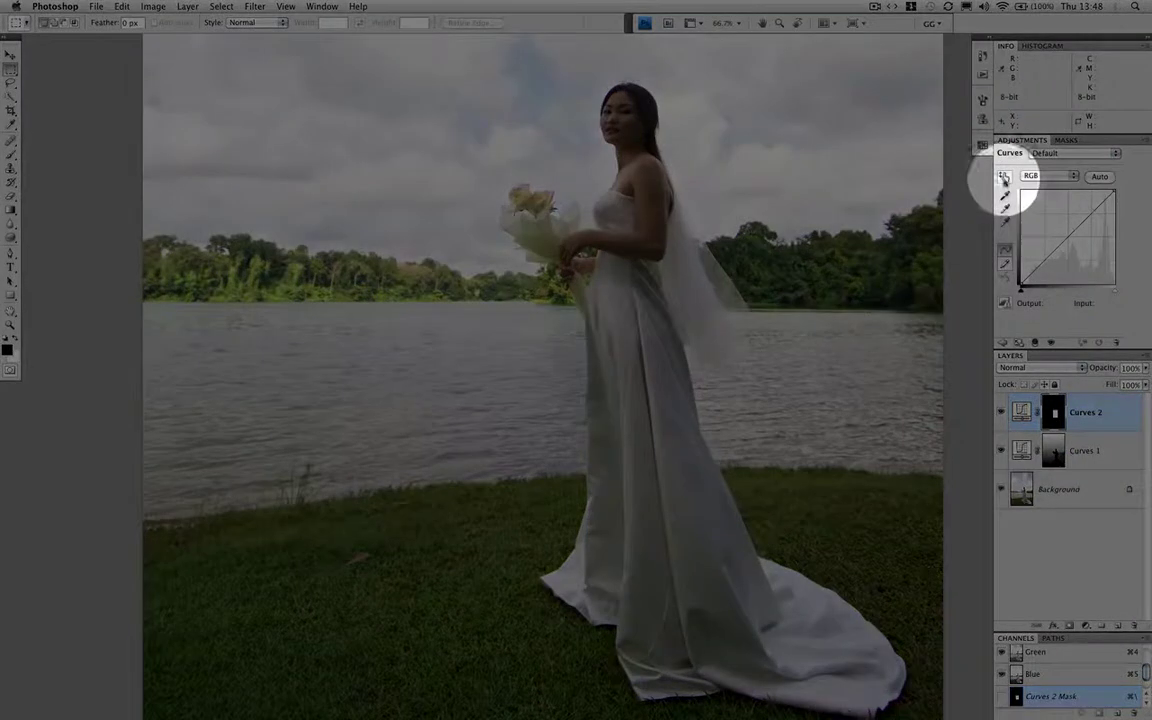
Brighten the bride's skin with the on-image adjustment of the Curves 2 curve, and set a shadow point to output 67 at input 54
left_click(1005, 176)
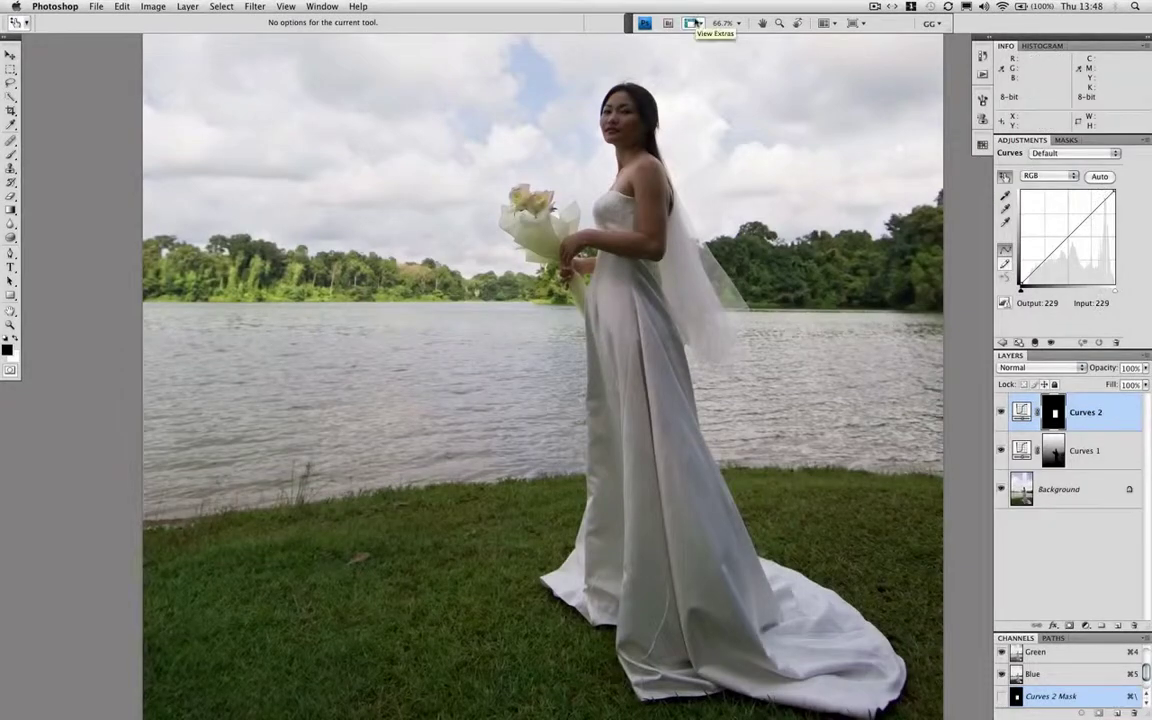
key("super+alt+0")
scroll(717, 321, "up", 10)
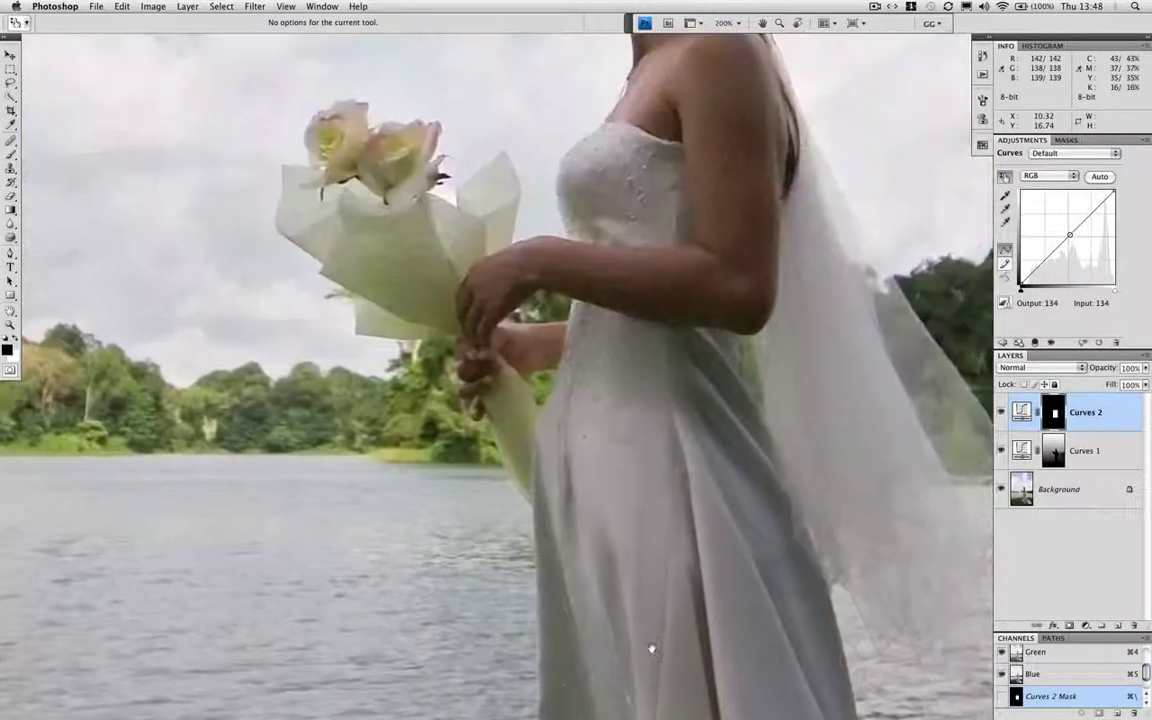
scroll(695, 519, "up", 2)
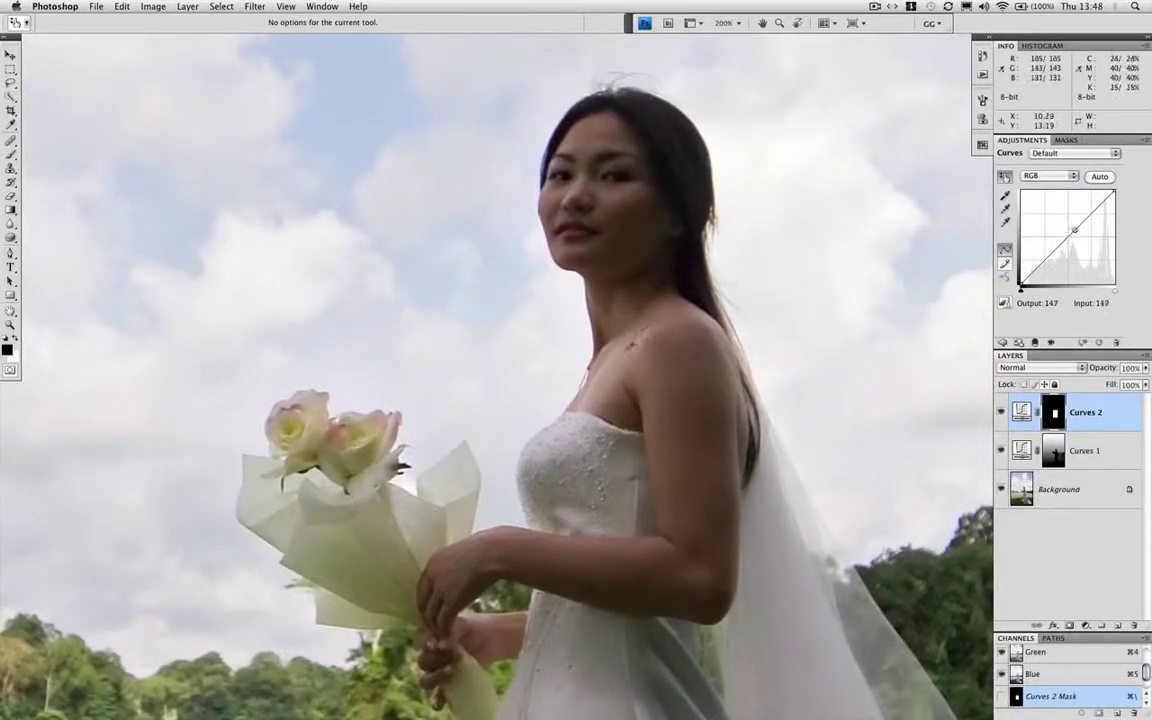
left_click(622, 347)
left_click_drag(624, 363, 622, 343)
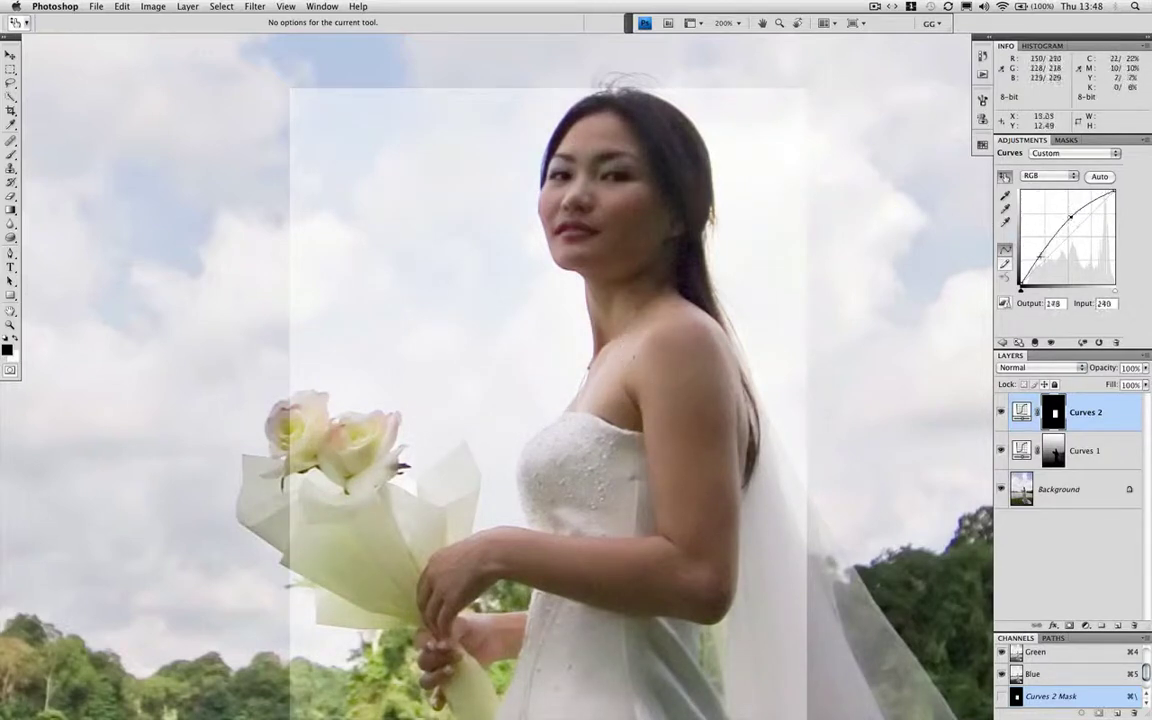
left_click_drag(1040, 255, 1041, 258)
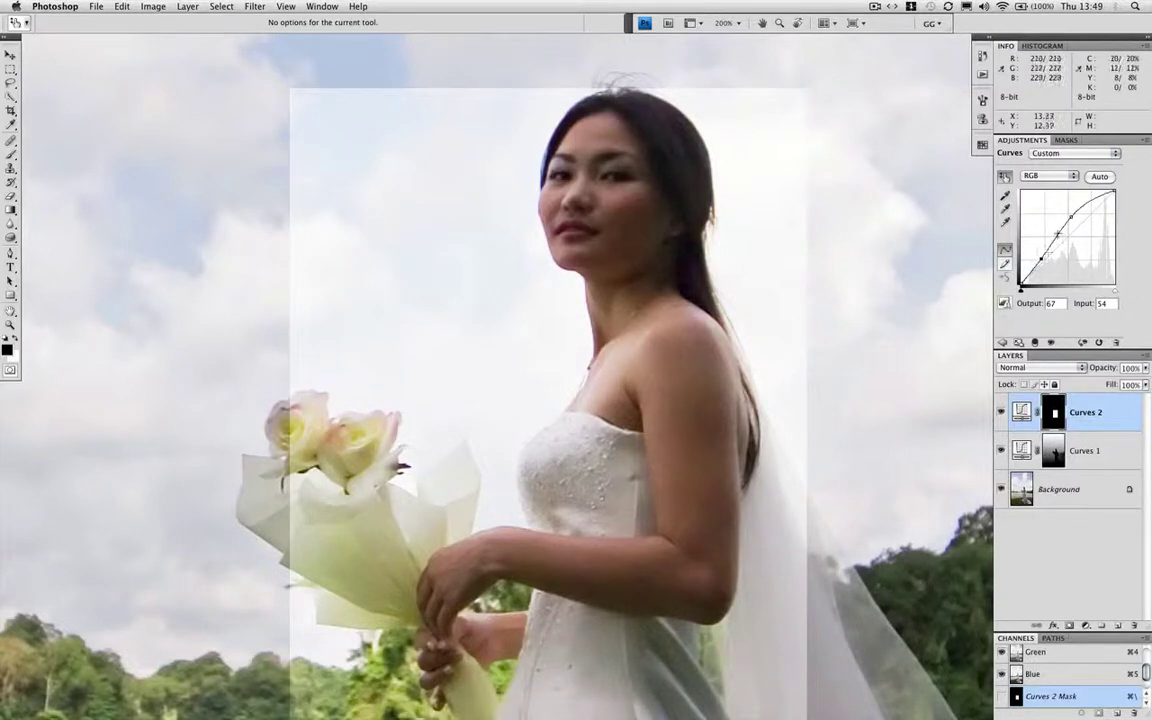
key("super+0")
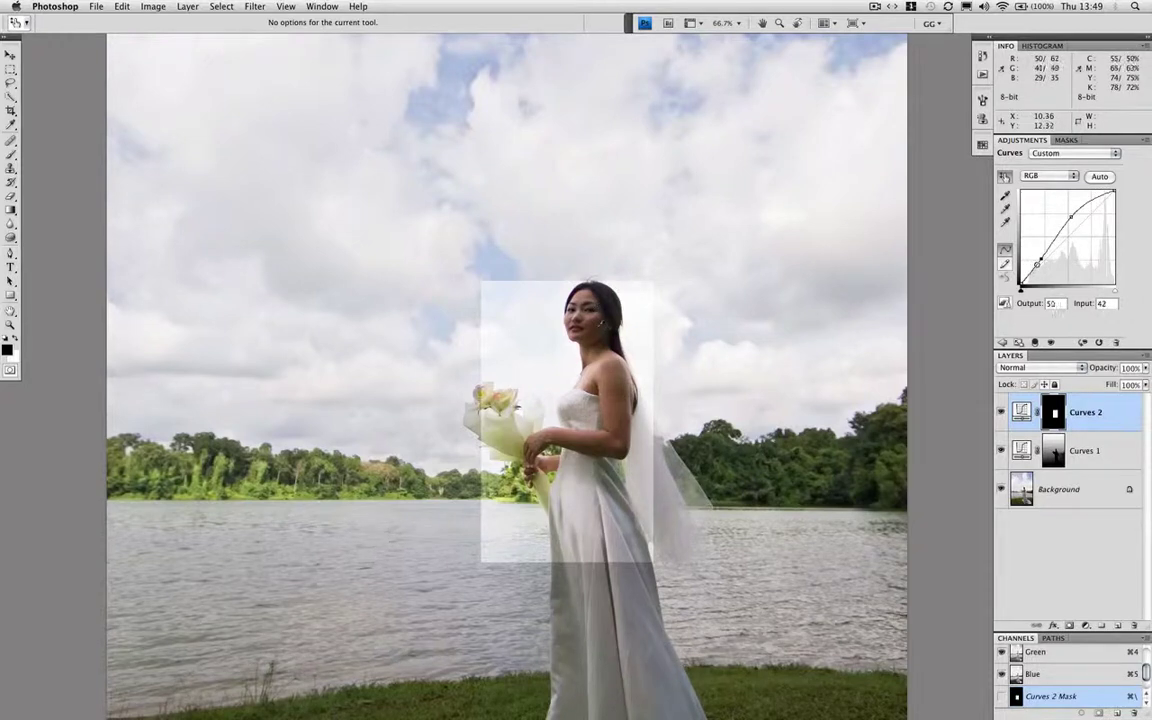
Fill the entire Curves 2 layer mask with black
left_click(121, 7)
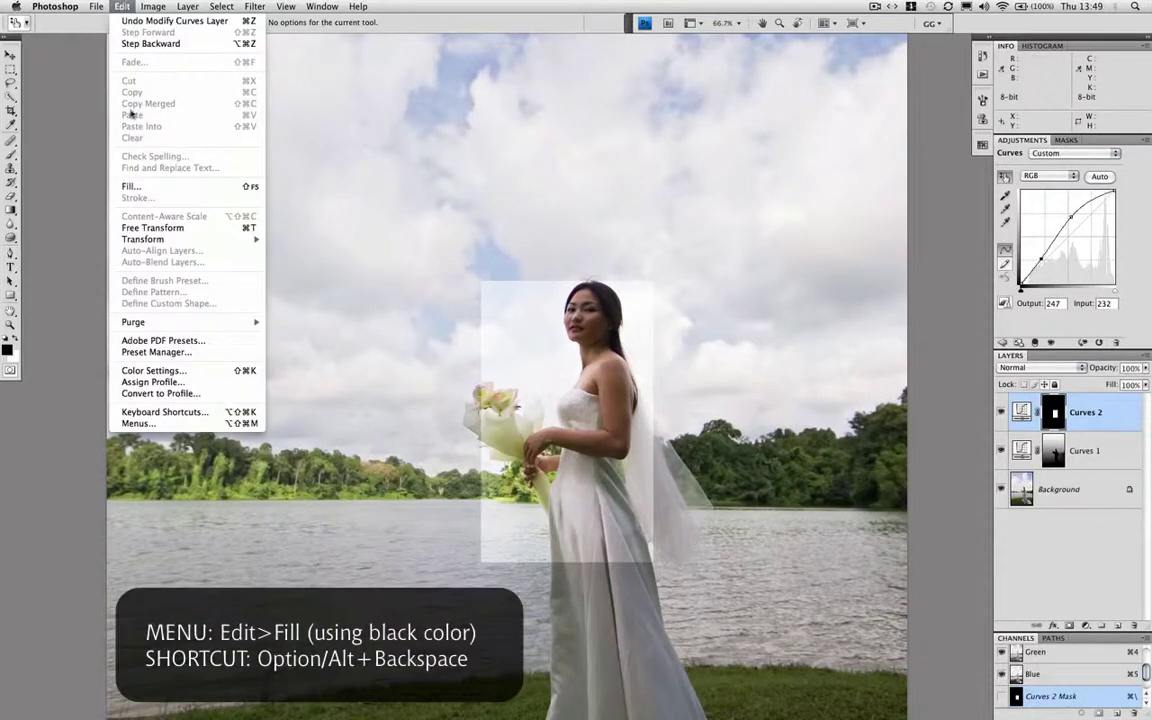
left_click(131, 186)
left_click(667, 230)
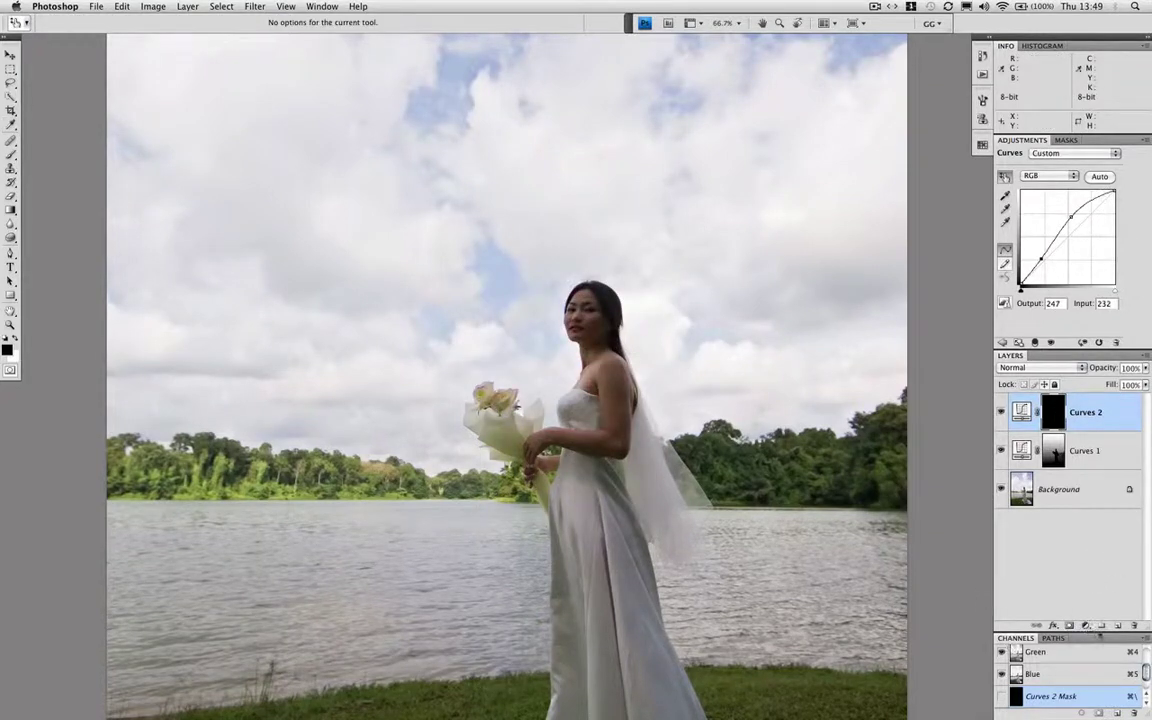
Load the bride channel as a selection and feather it by 1 pixel
left_click_drag(1098, 636, 1092, 551)
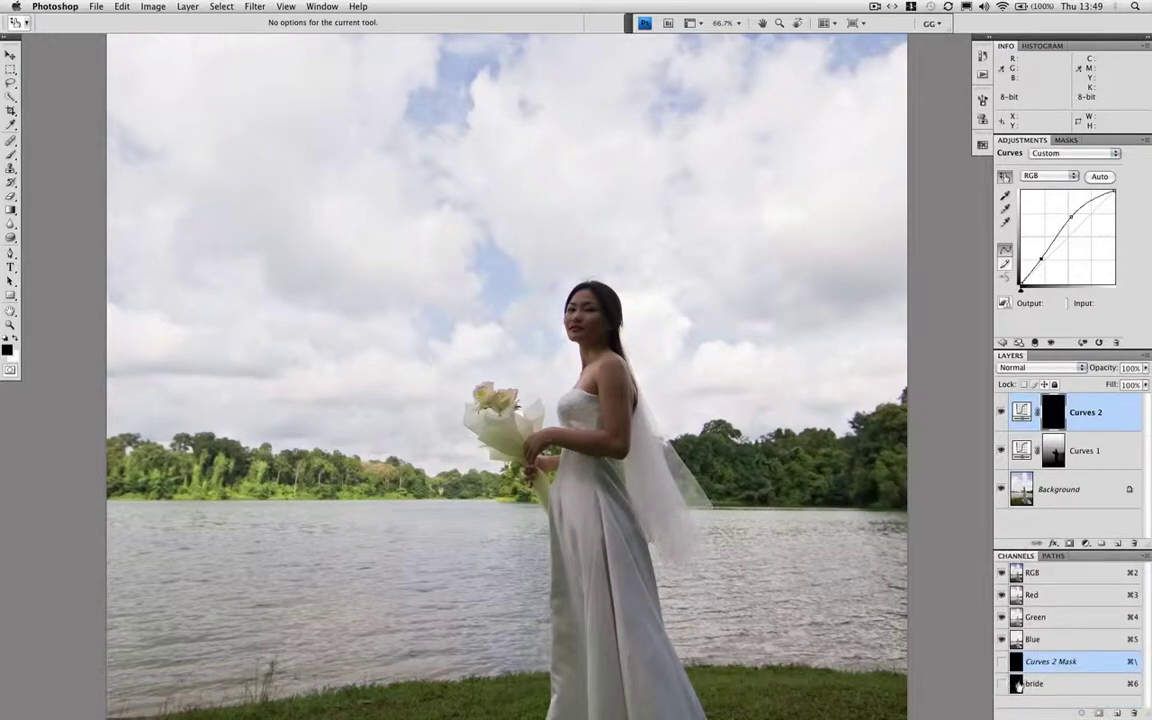
left_click(1016, 685, "super")
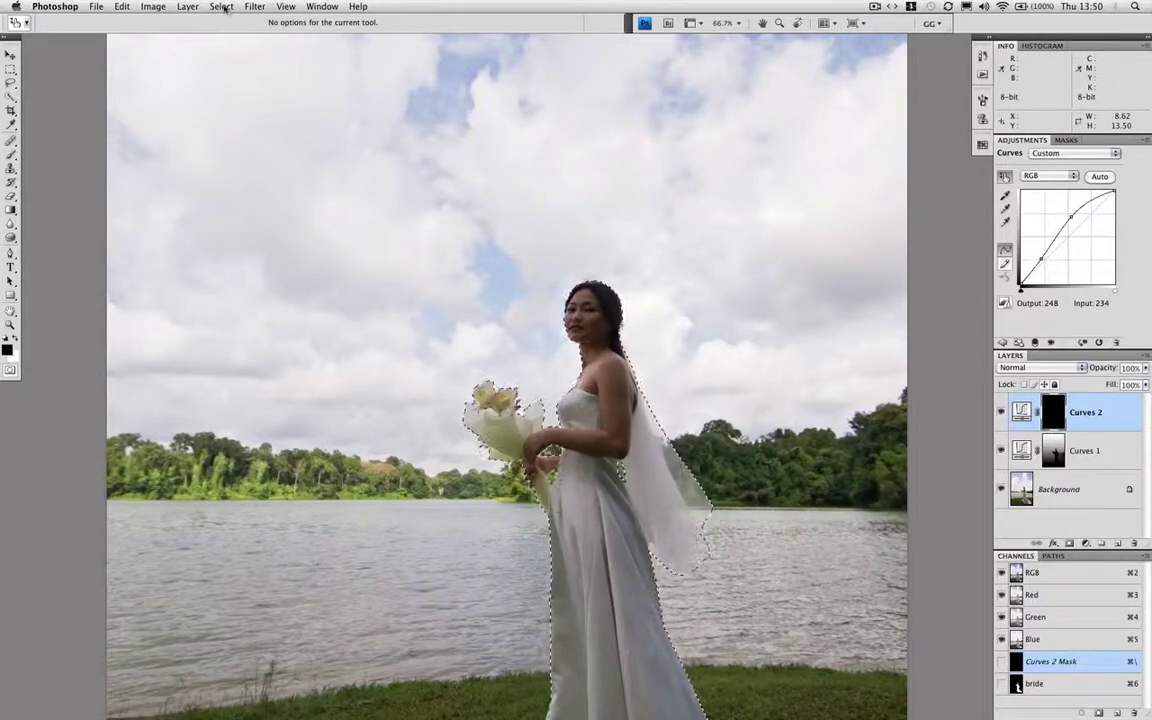
left_click(220, 6)
mouse_move(231, 145)
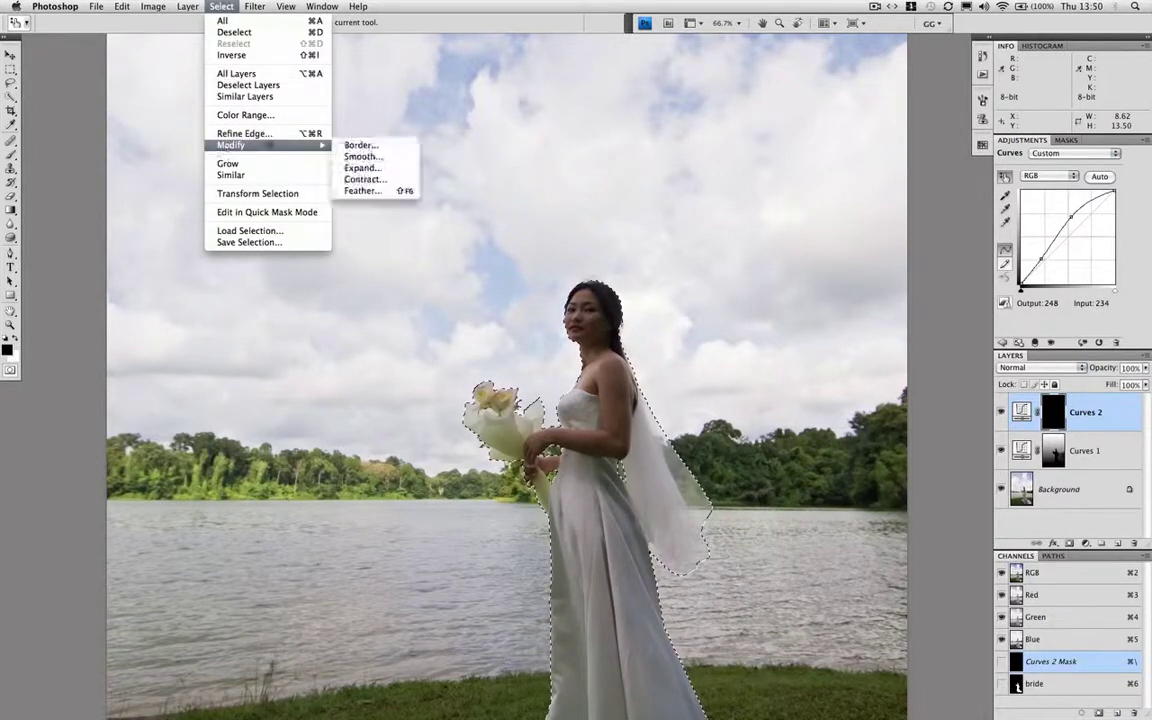
left_click(372, 190)
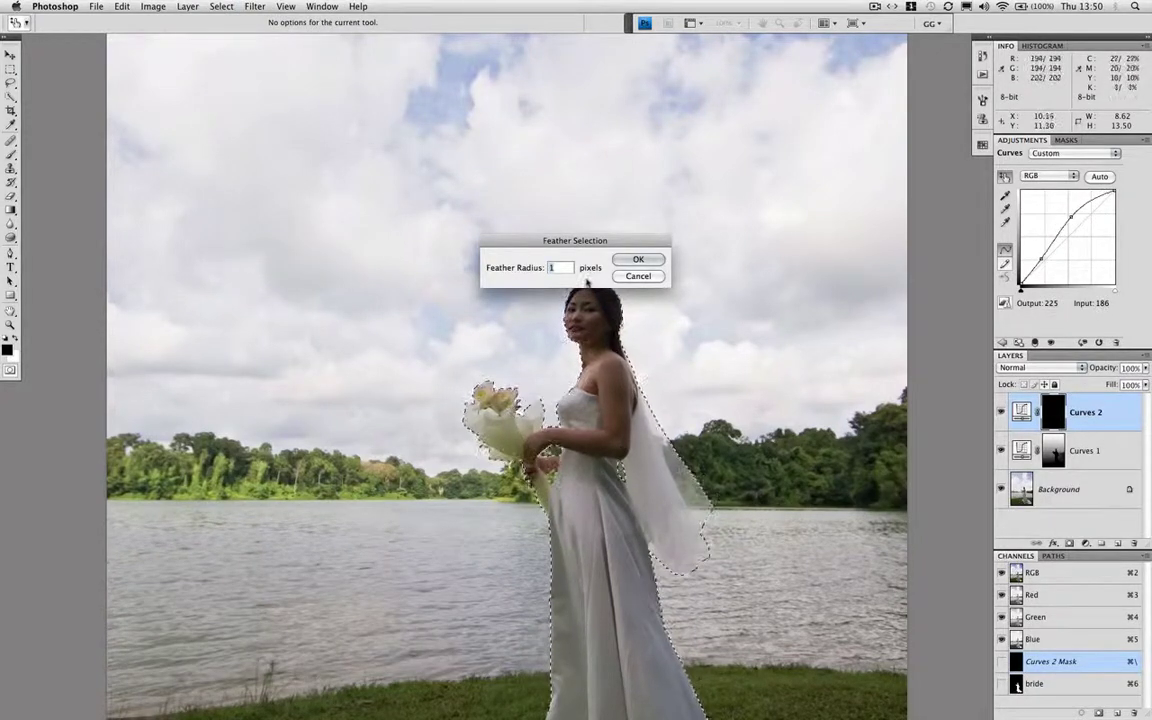
left_click(638, 259)
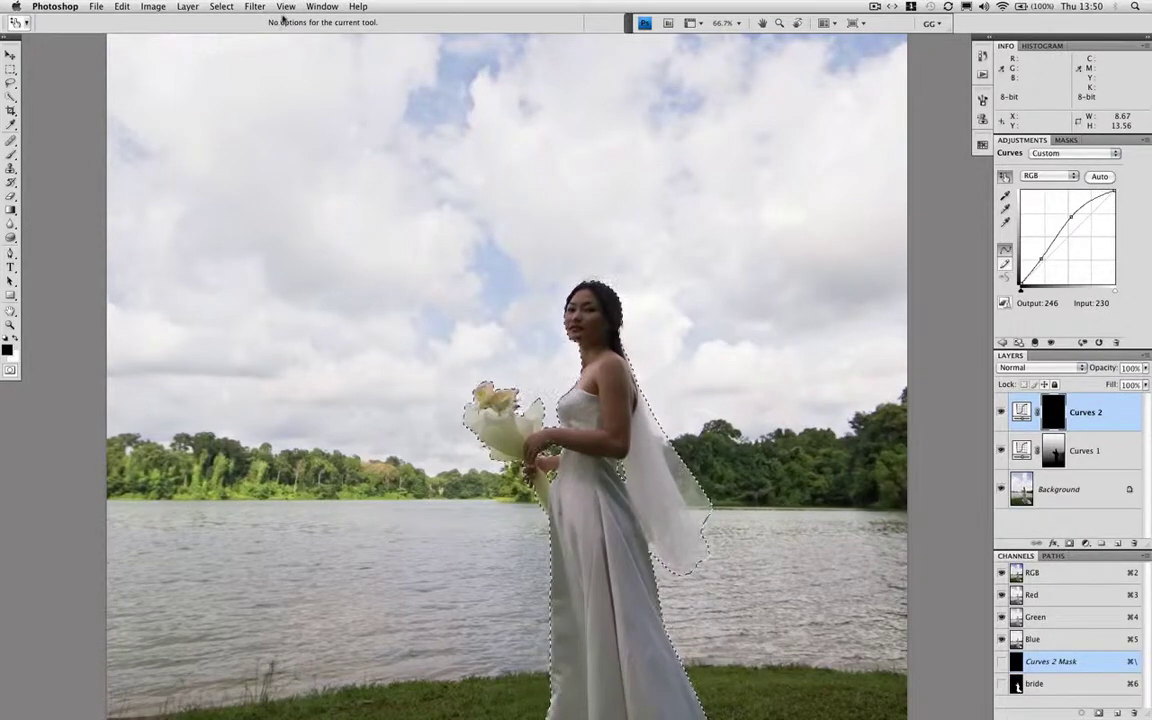
Contract the bride selection by 1 pixel and hide its marching-ants outline
left_click(220, 7)
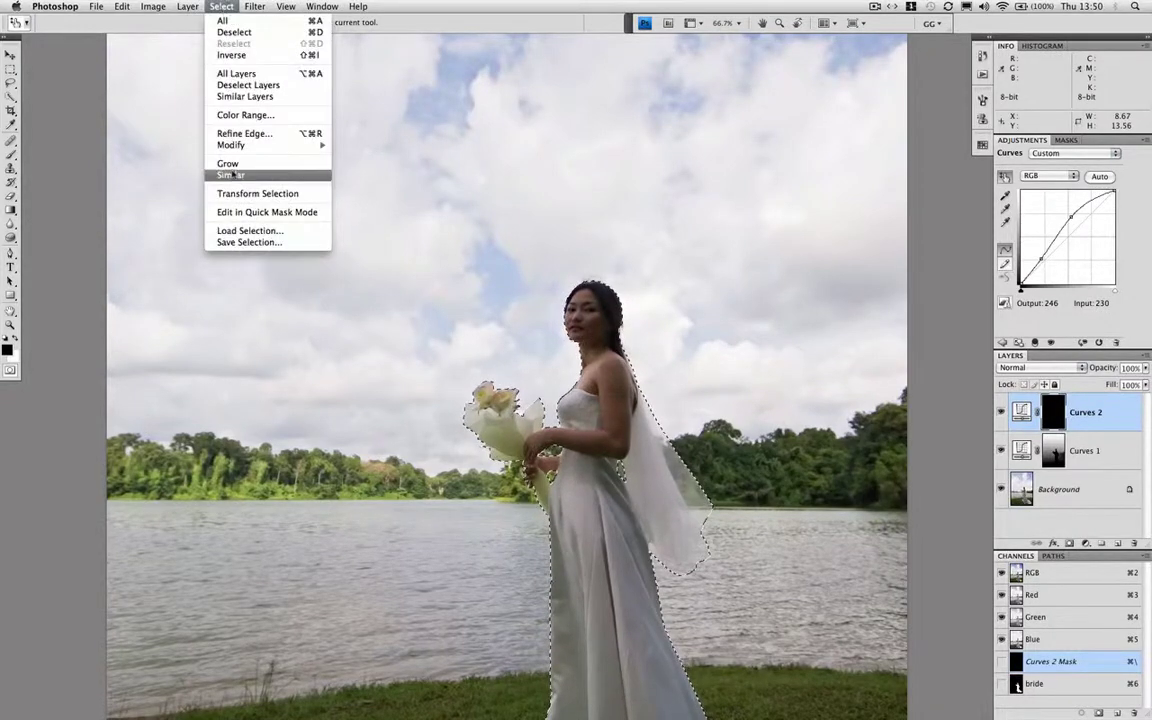
mouse_move(298, 145)
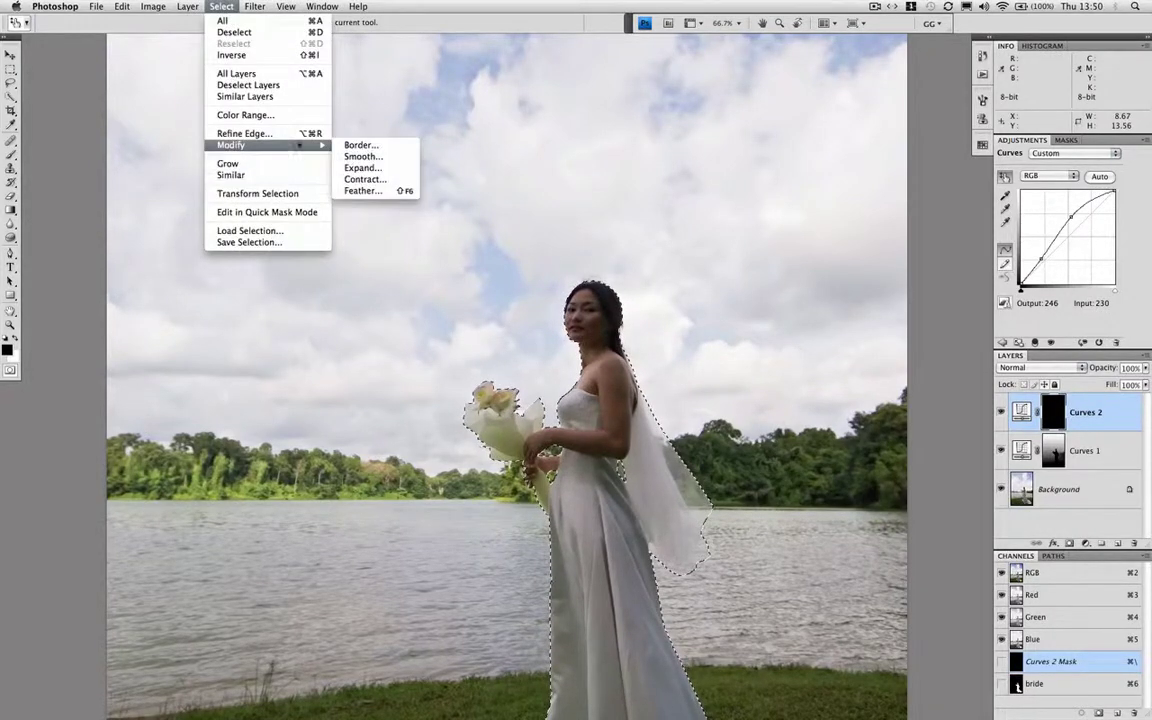
left_click(366, 180)
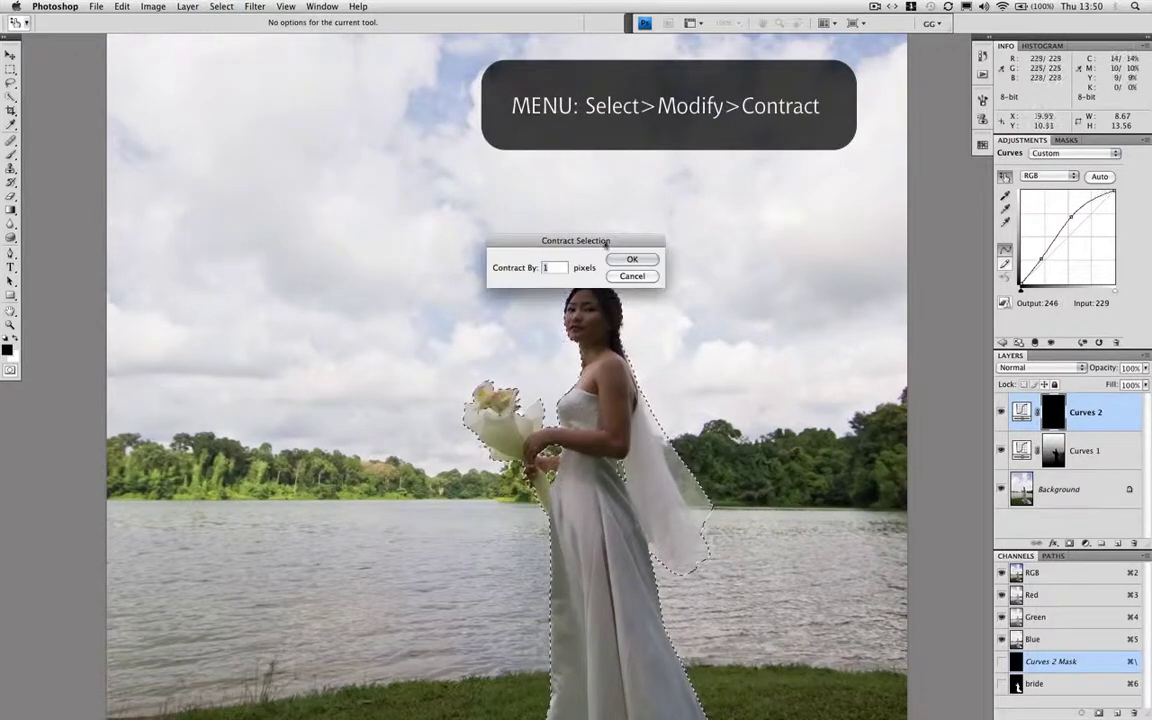
left_click(613, 258)
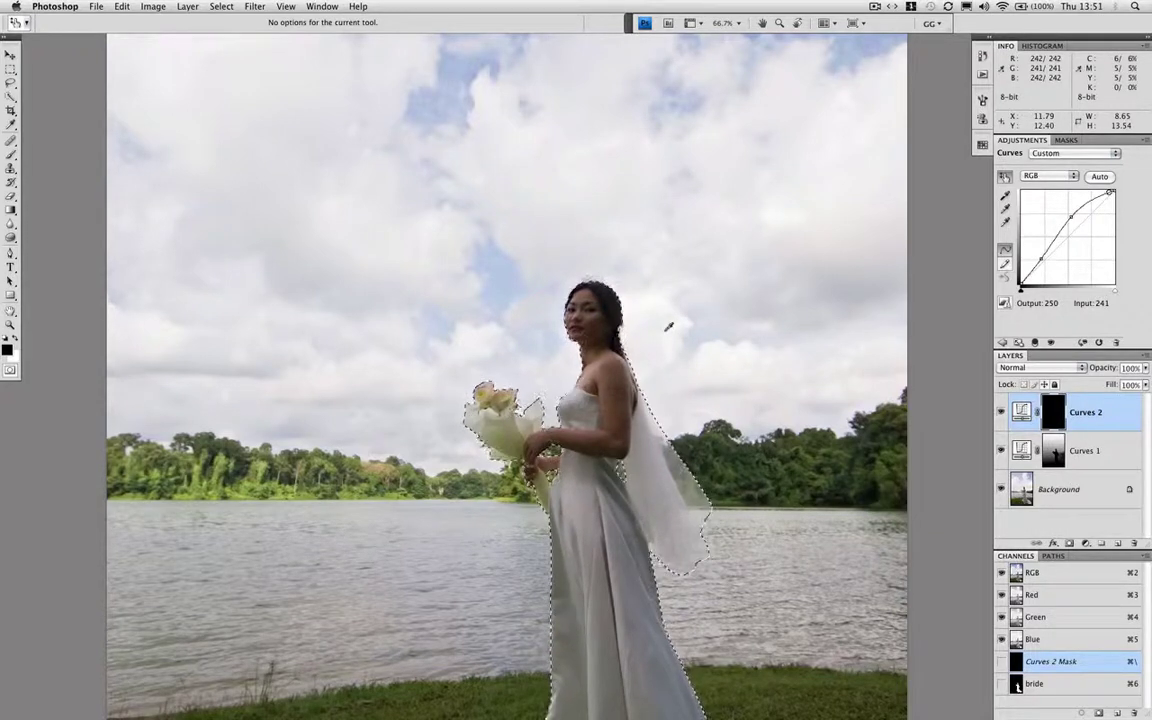
key("super+h")
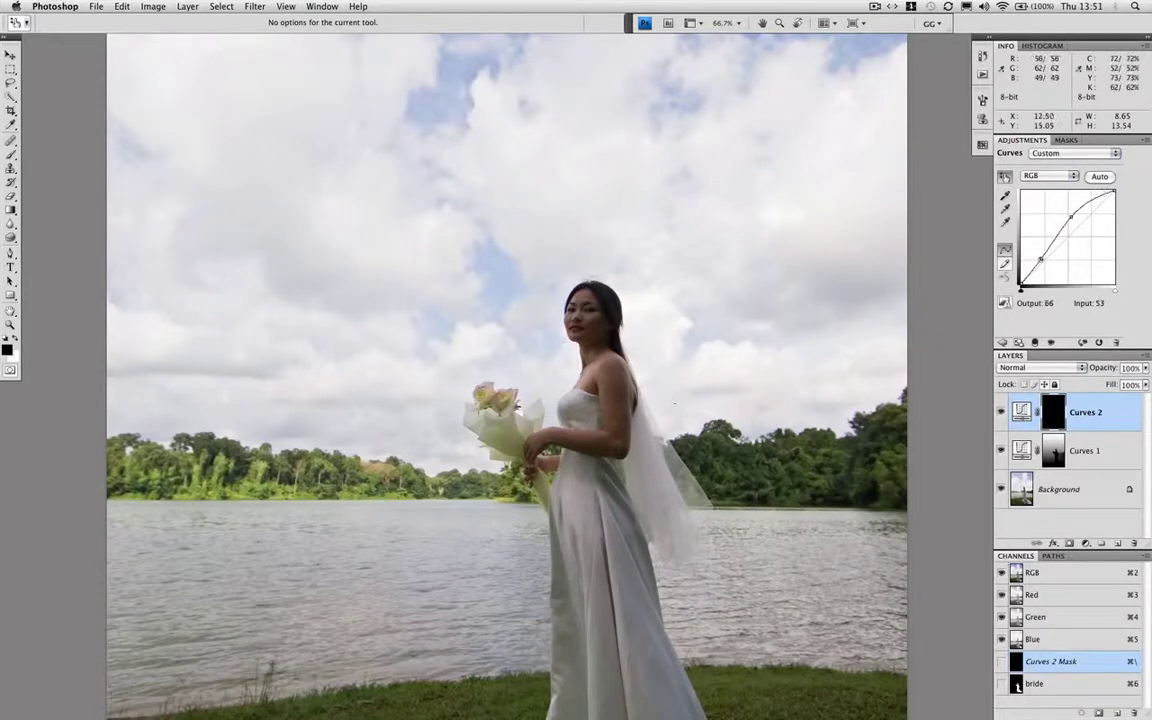
Paint white on the Curves 2 mask over the bride, bouquet, veil and dress with a soft brush of about 200 px at 34% opacity
key("b")
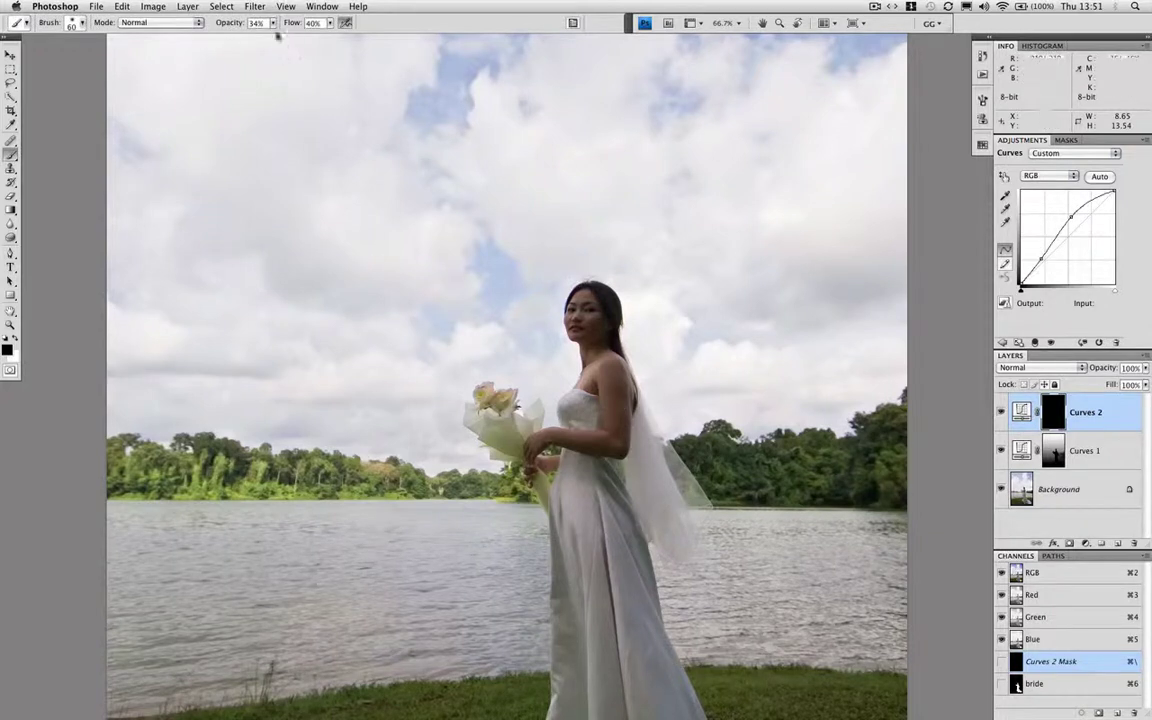
key("x")
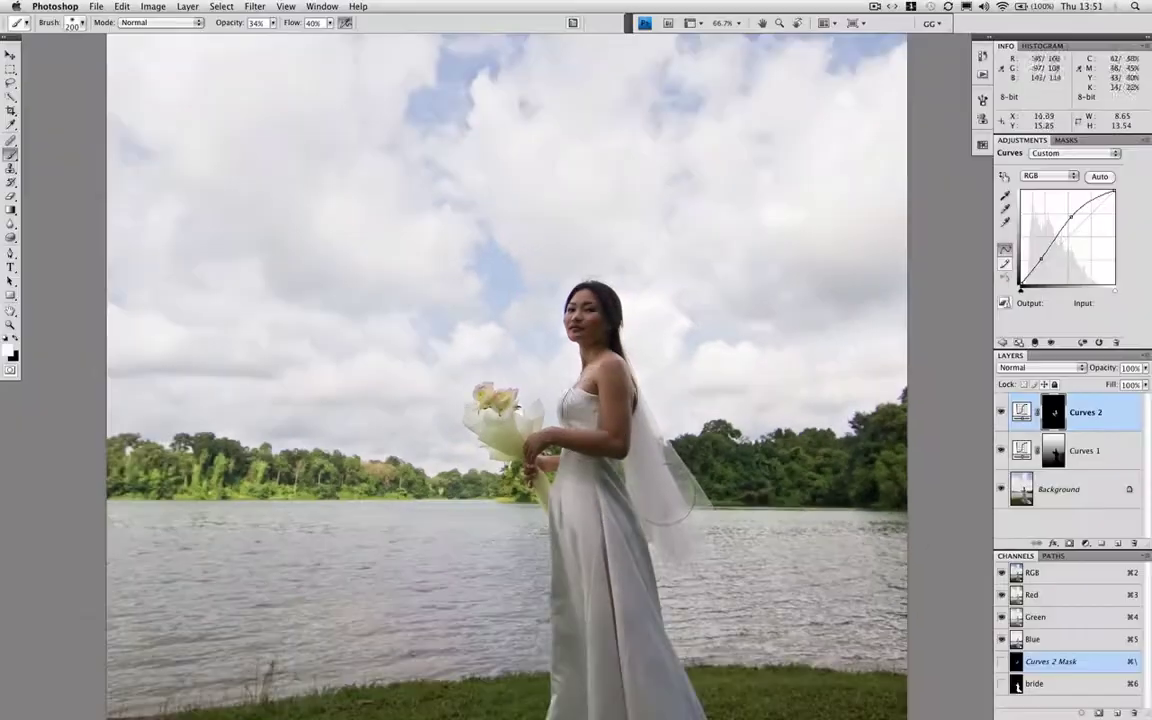
left_click_drag(591, 636, 545, 362)
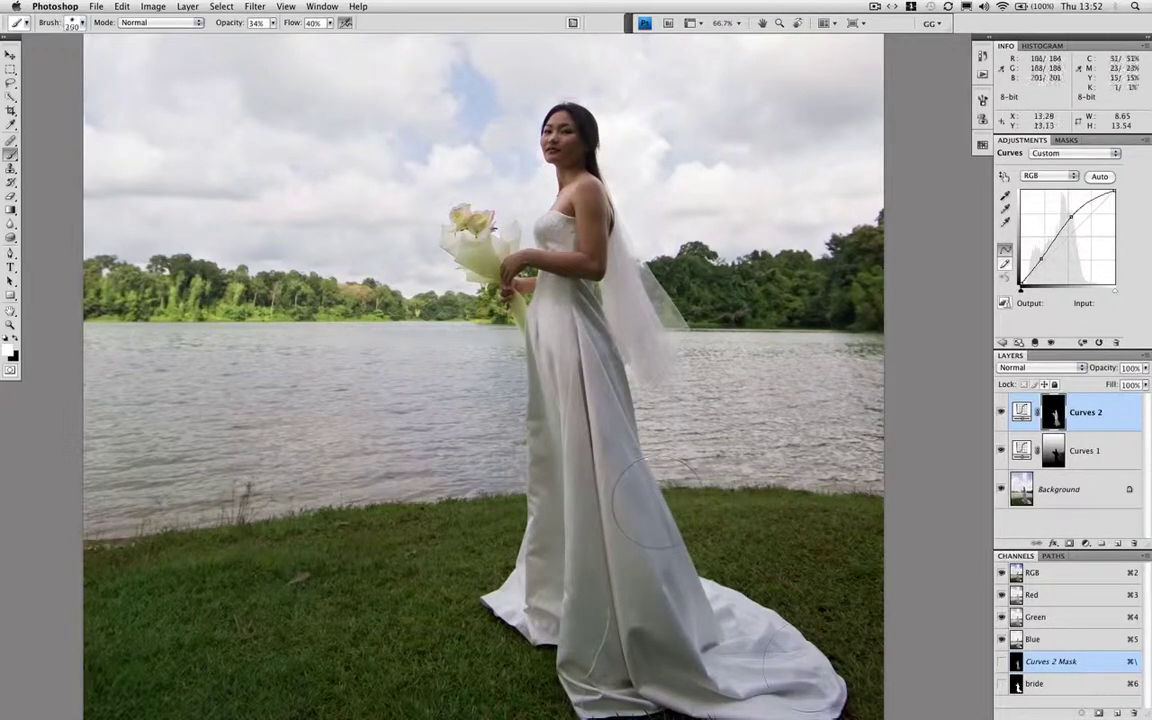
Turn on on-image curve adjustment for Curves 2 and add an extra control point near the curve's shadow end
key("]")
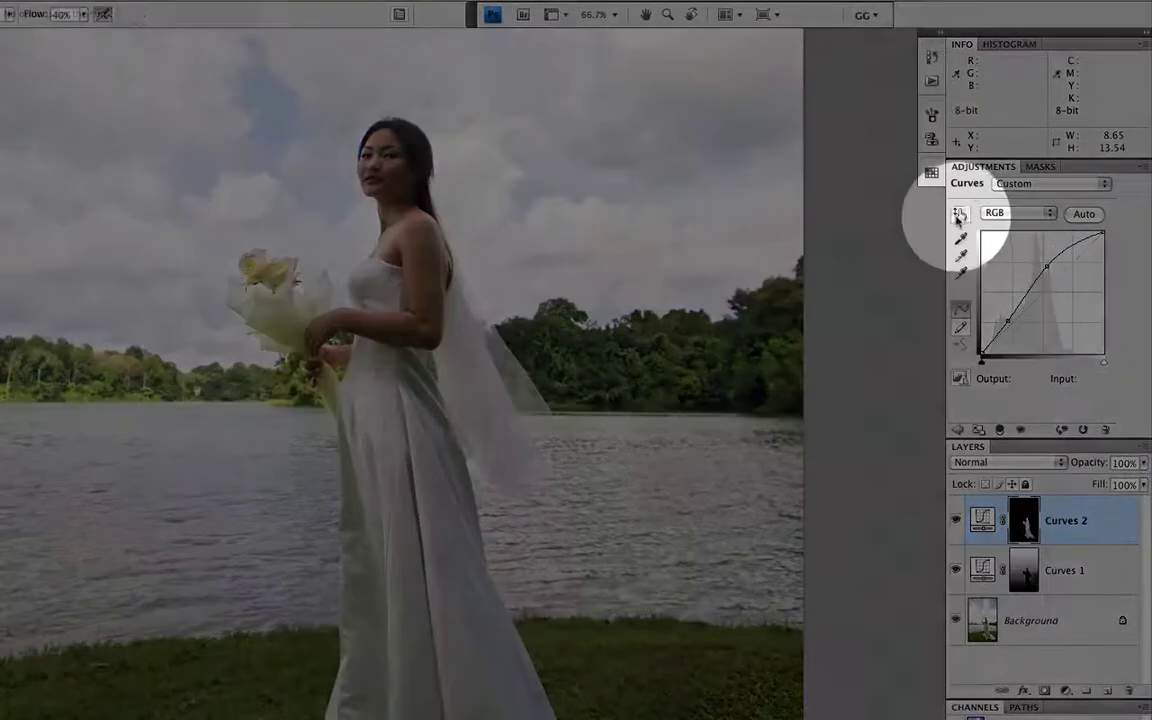
left_click(960, 213)
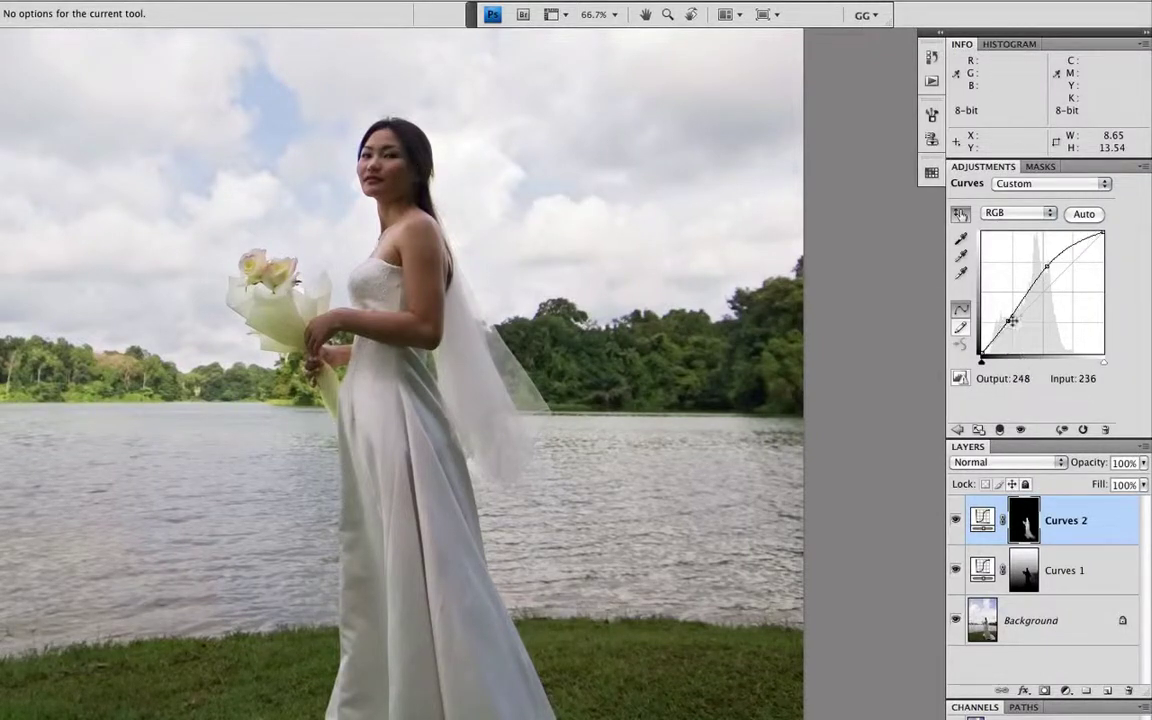
left_click_drag(1009, 320, 988, 344)
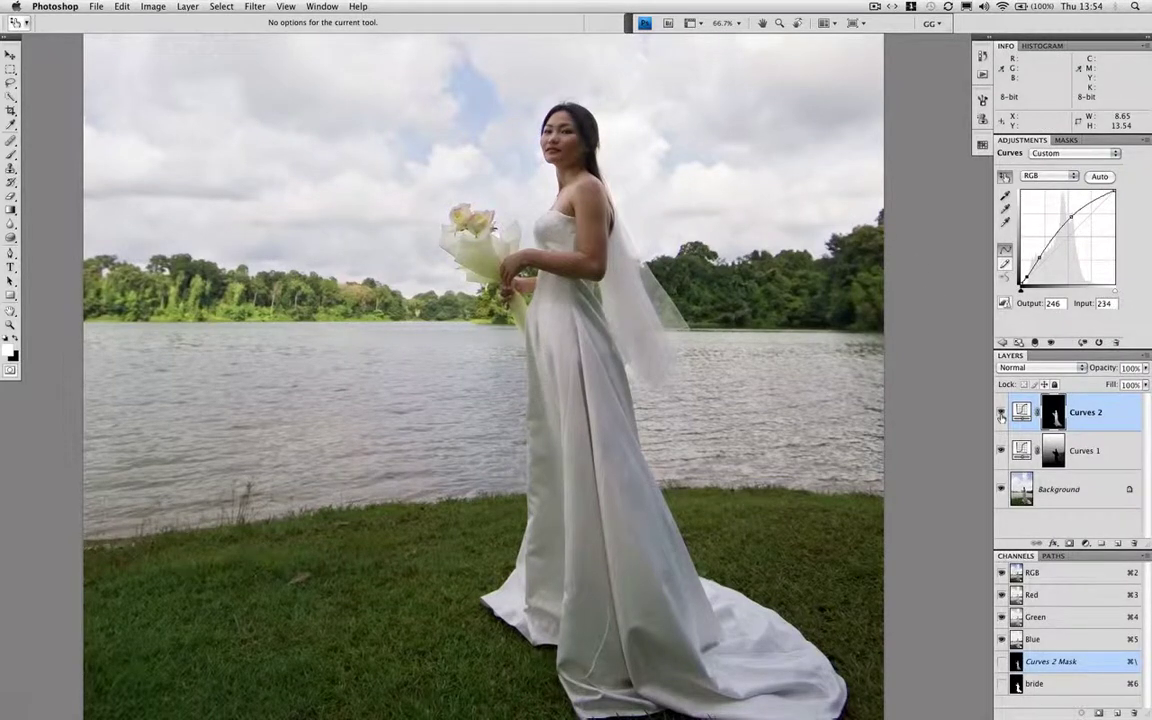
Compare the bride with and without the Curves 2 adjustment, both close up and in the whole photo
left_click(1001, 414)
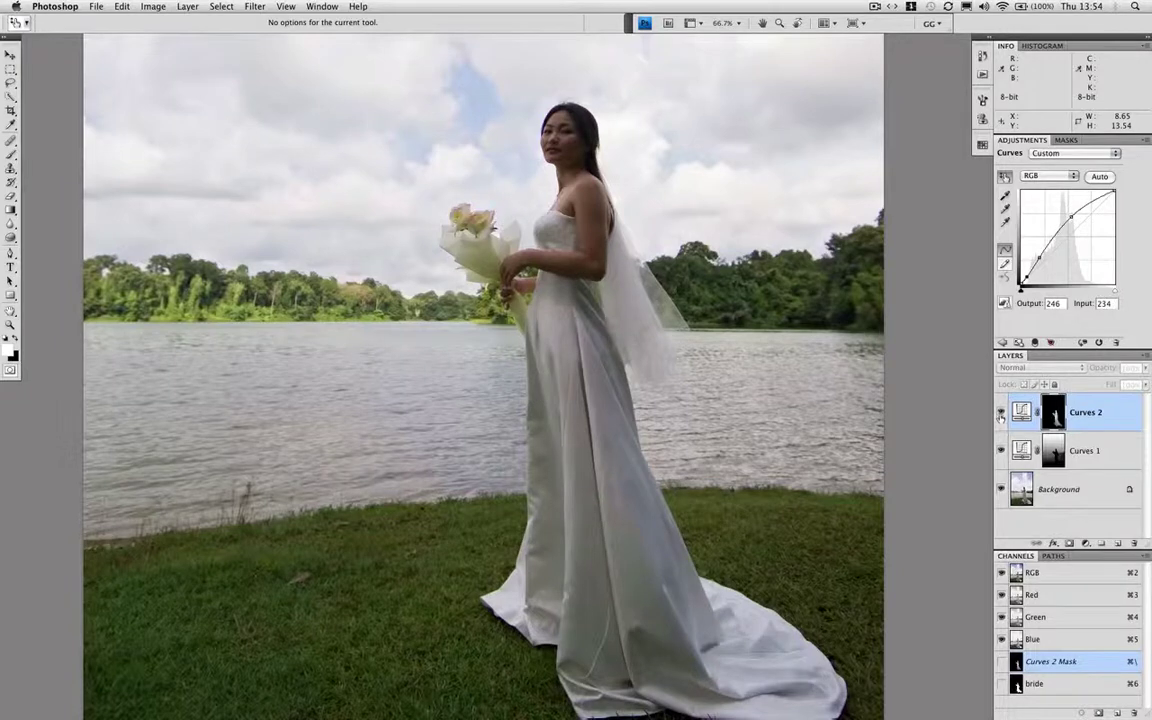
left_click(1001, 414)
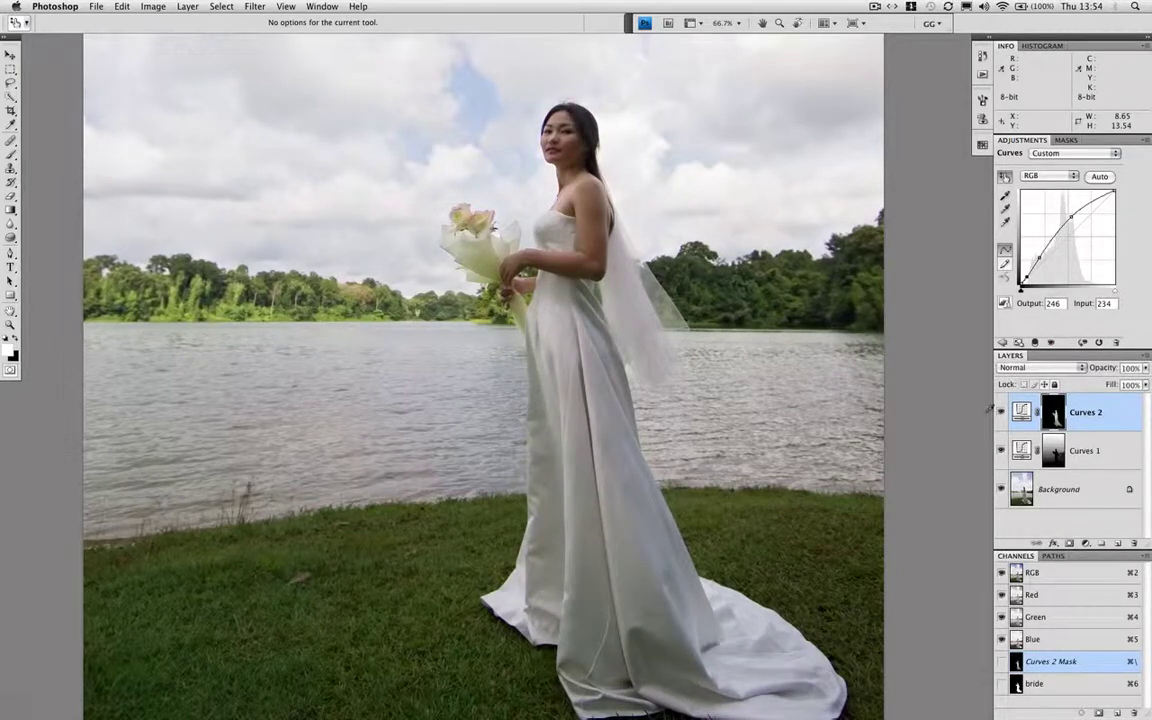
key("super+minus")
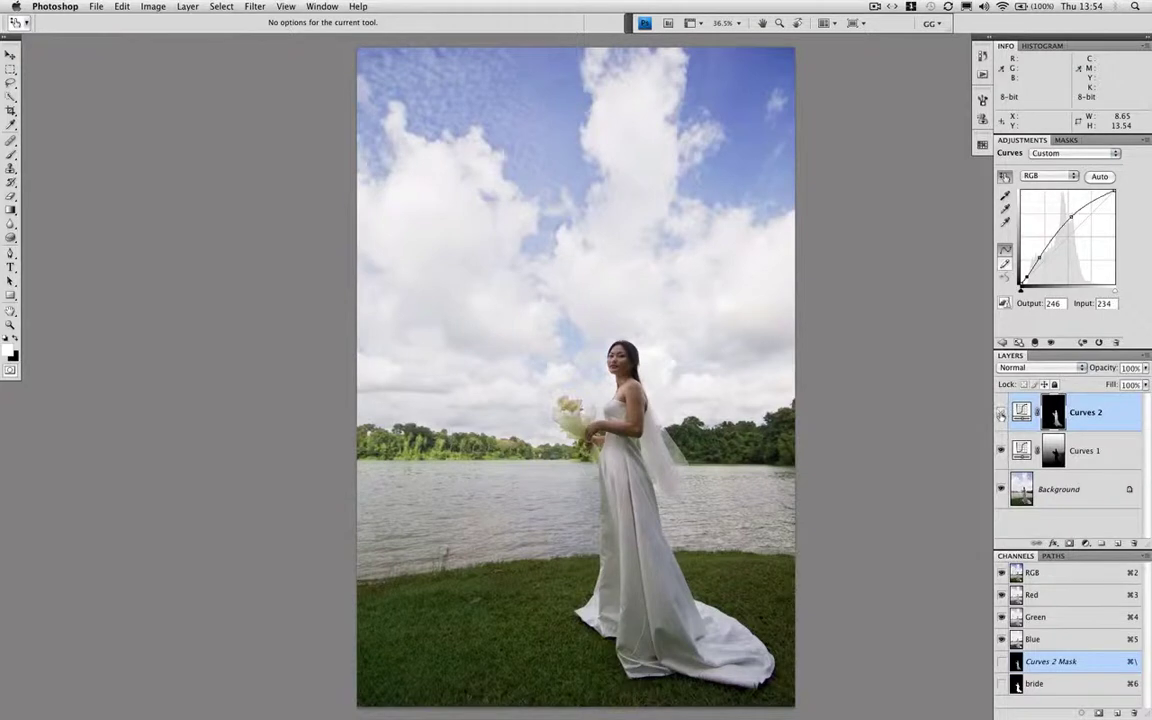
left_click(1001, 414)
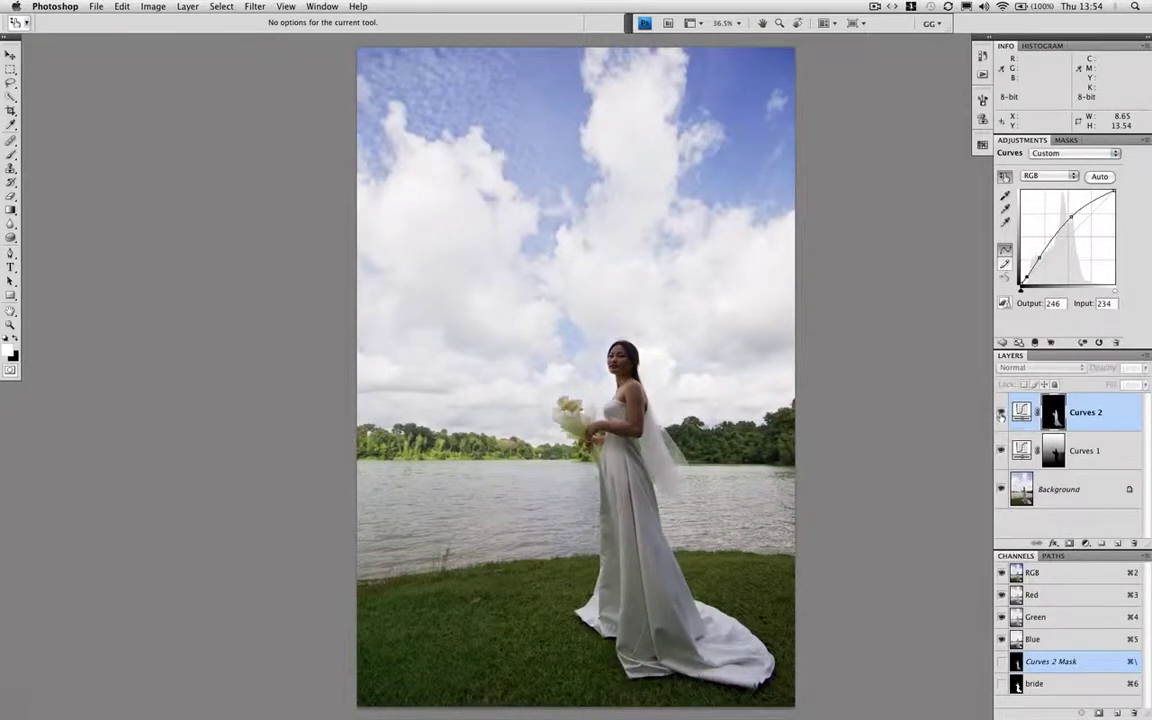
left_click(1001, 414)
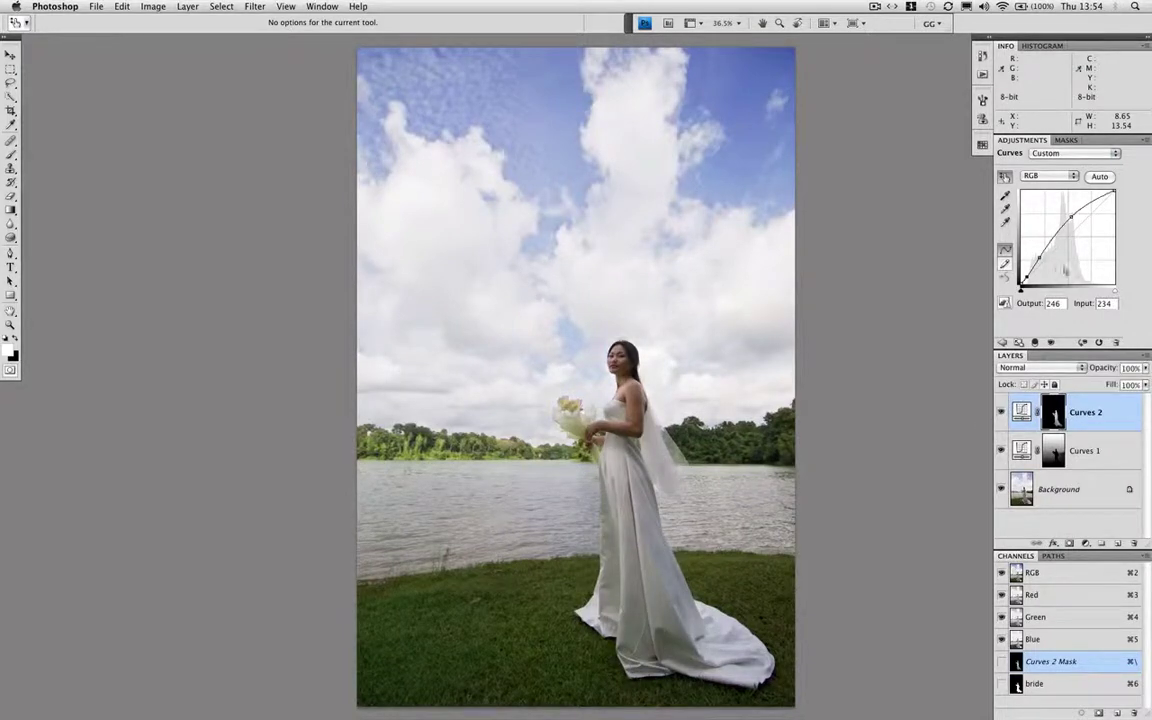
Add a highlight point to the Curves 2 curve, select the midtone point, and compare the photo with the layer off and on
left_click_drag(1090, 204, 1088, 201)
left_click(1071, 216)
left_click(1001, 412)
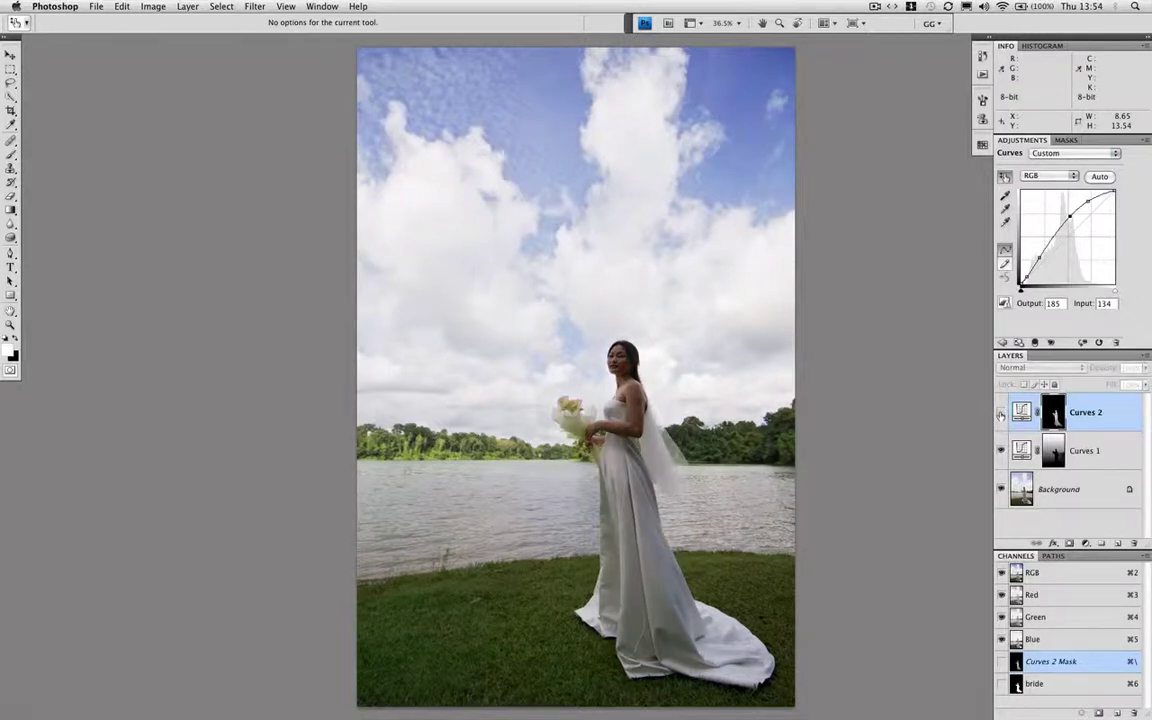
left_click(1001, 412)
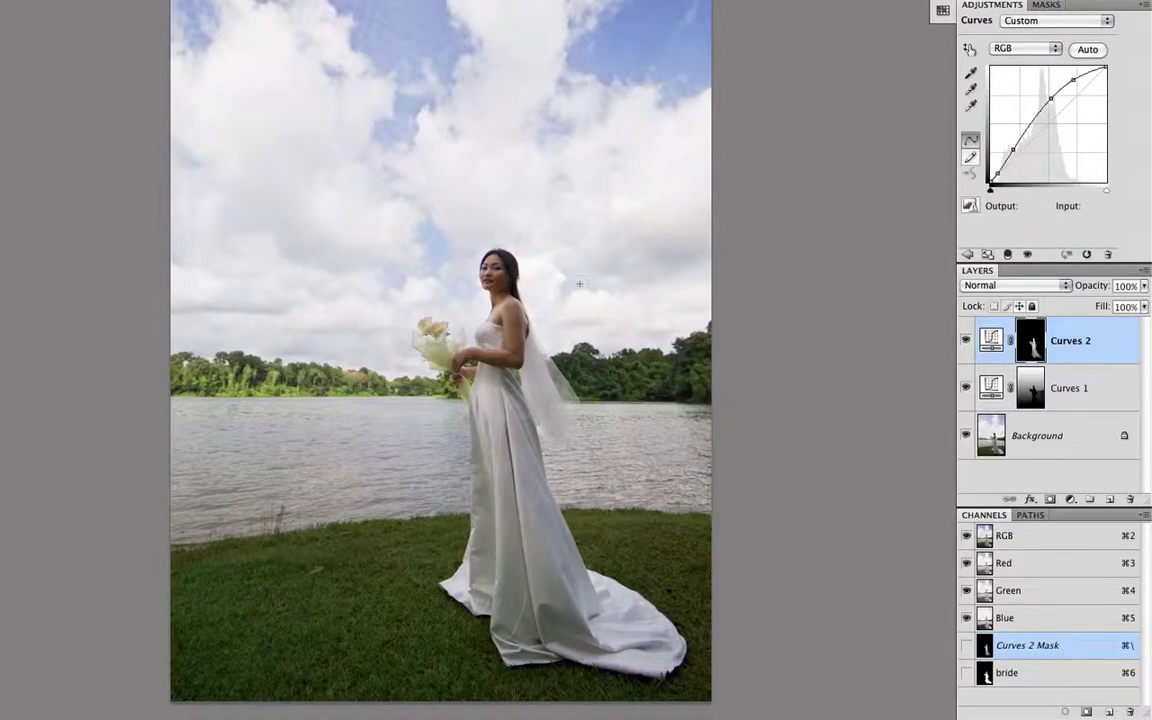
Load the bride channel as a selection and feather it by 1 pixel
left_click(987, 676, "super")
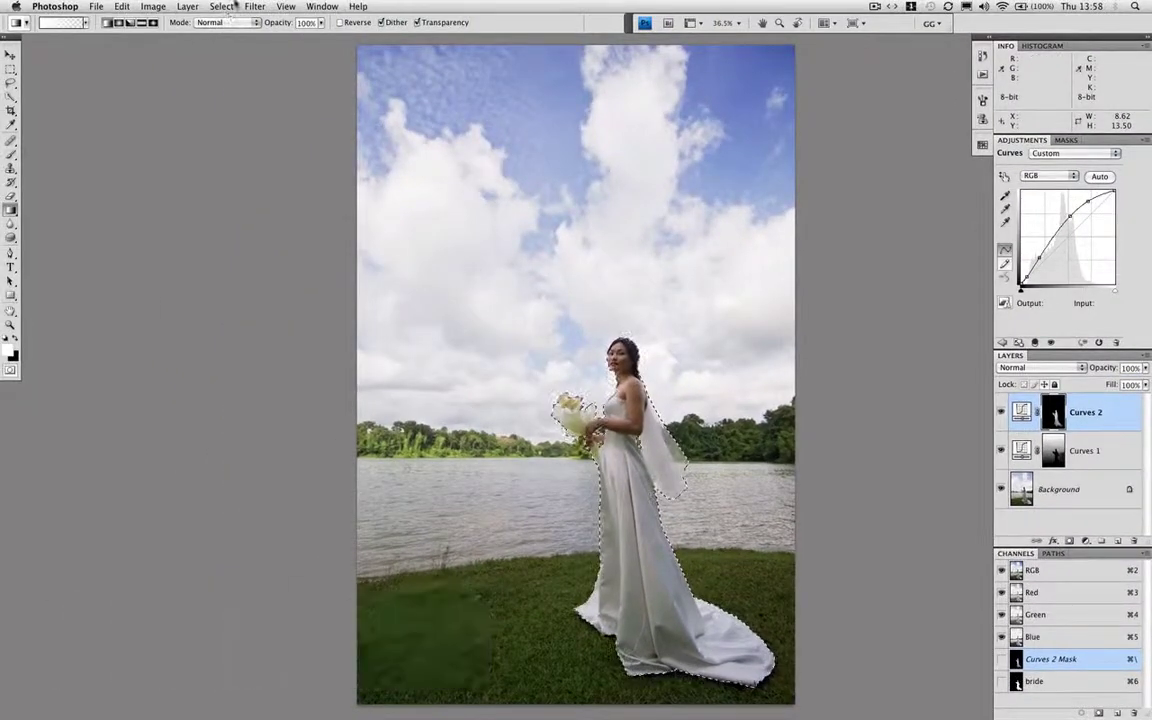
left_click(222, 6)
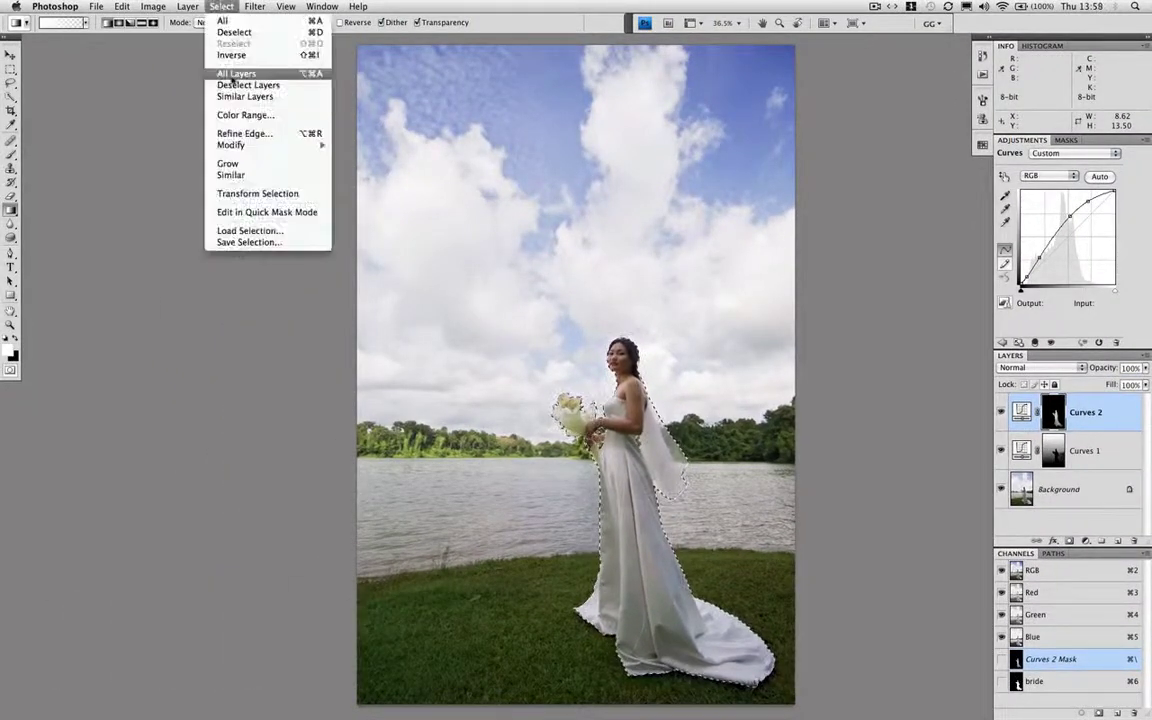
mouse_move(240, 146)
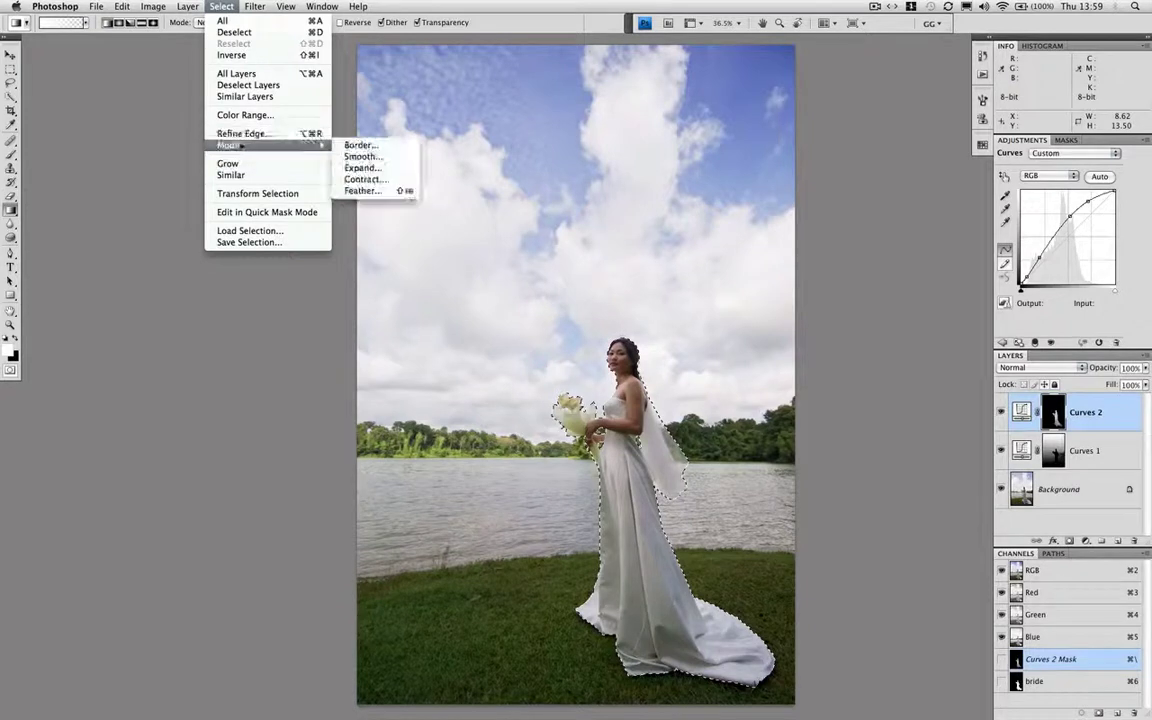
left_click(362, 190)
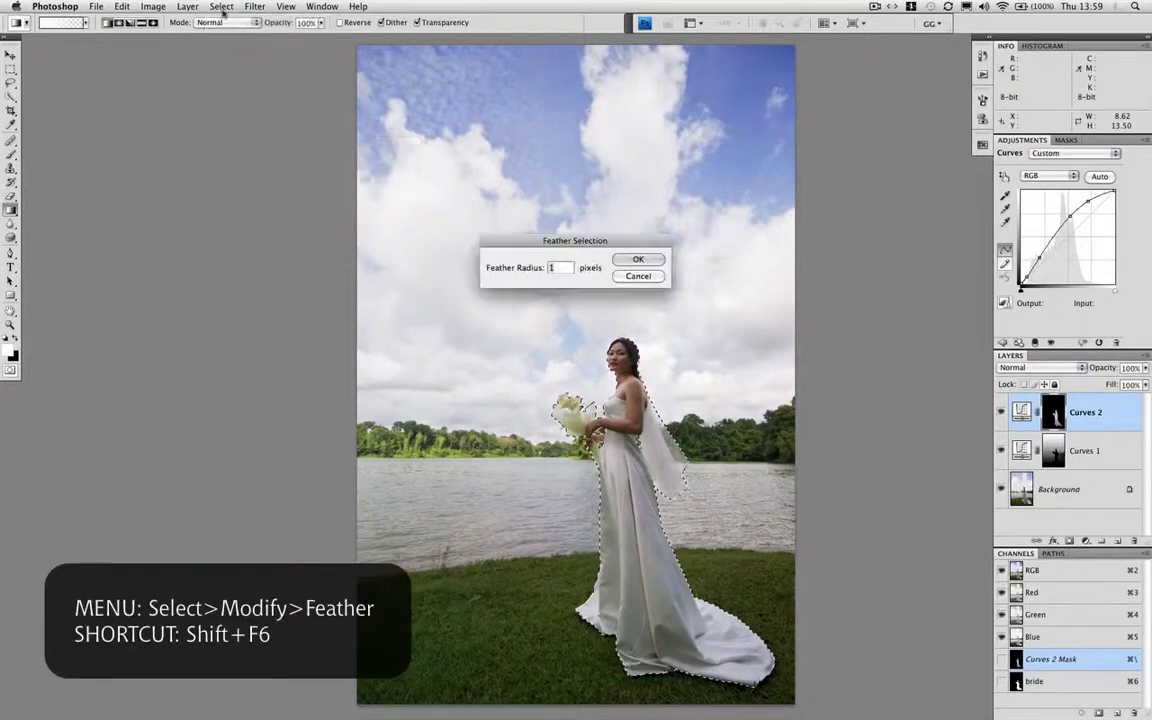
left_click(630, 259)
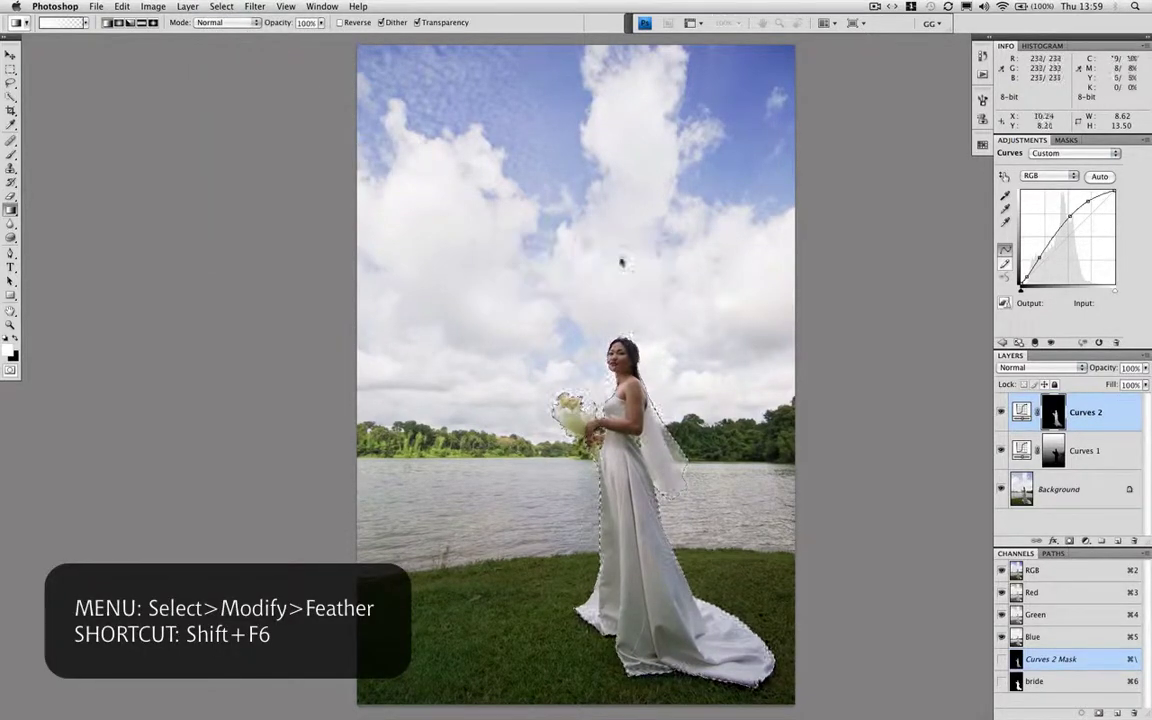
Expand the feathered bride selection slightly
left_click(221, 7)
mouse_move(210, 146)
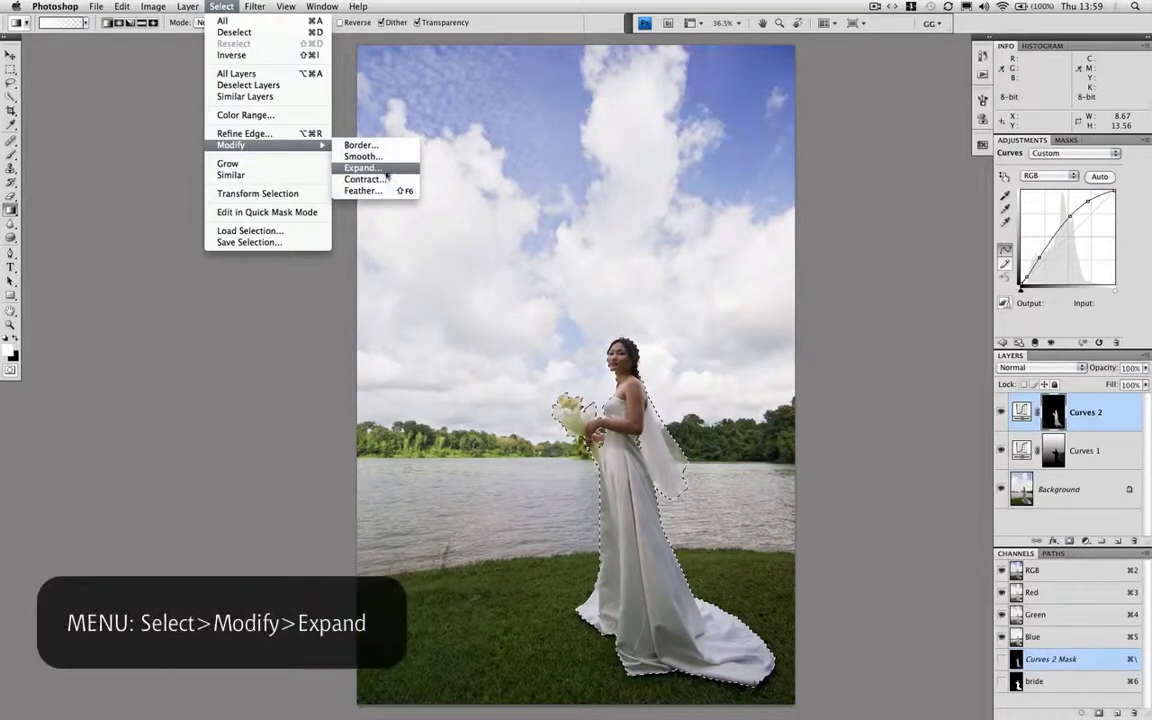
left_click(388, 170)
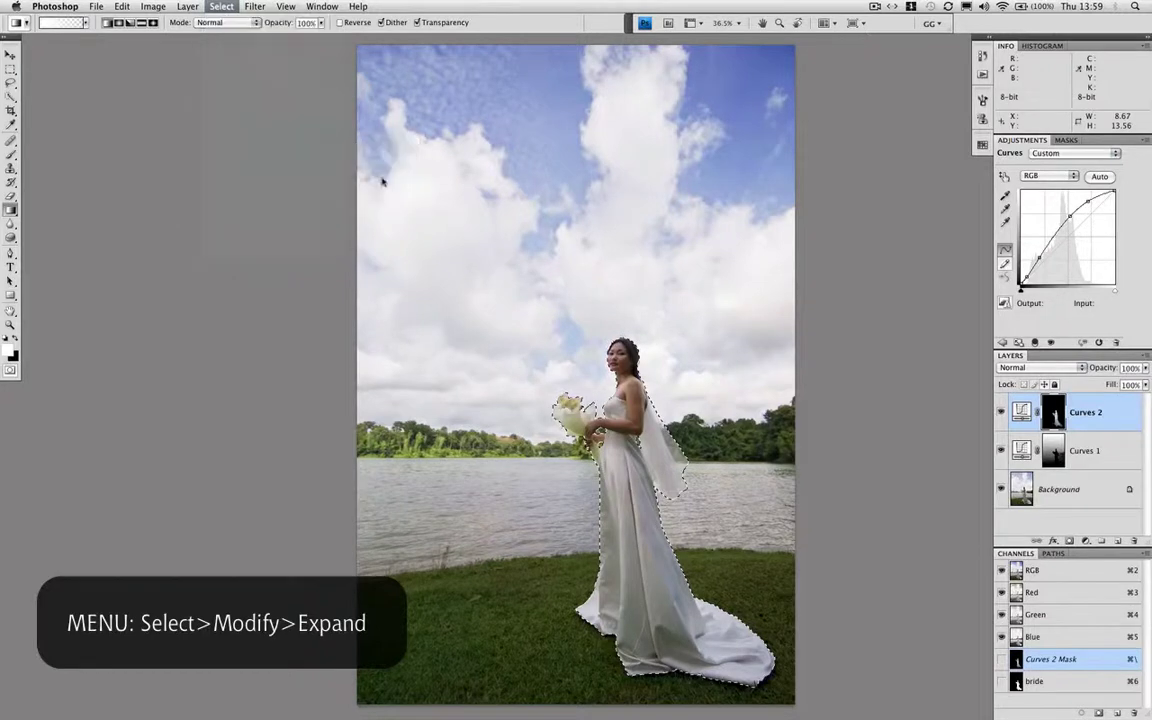
left_click(638, 258)
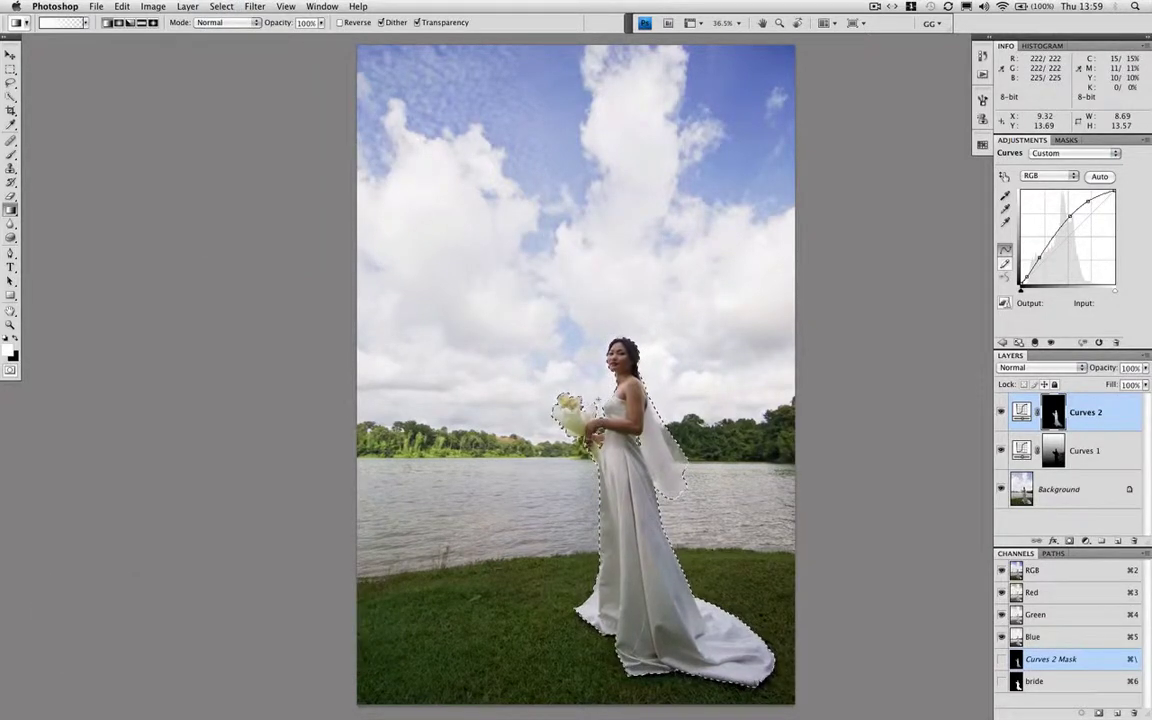
Invert the selection to target everything except the bride and hide its marching-ants outline
key("shift+super+i")
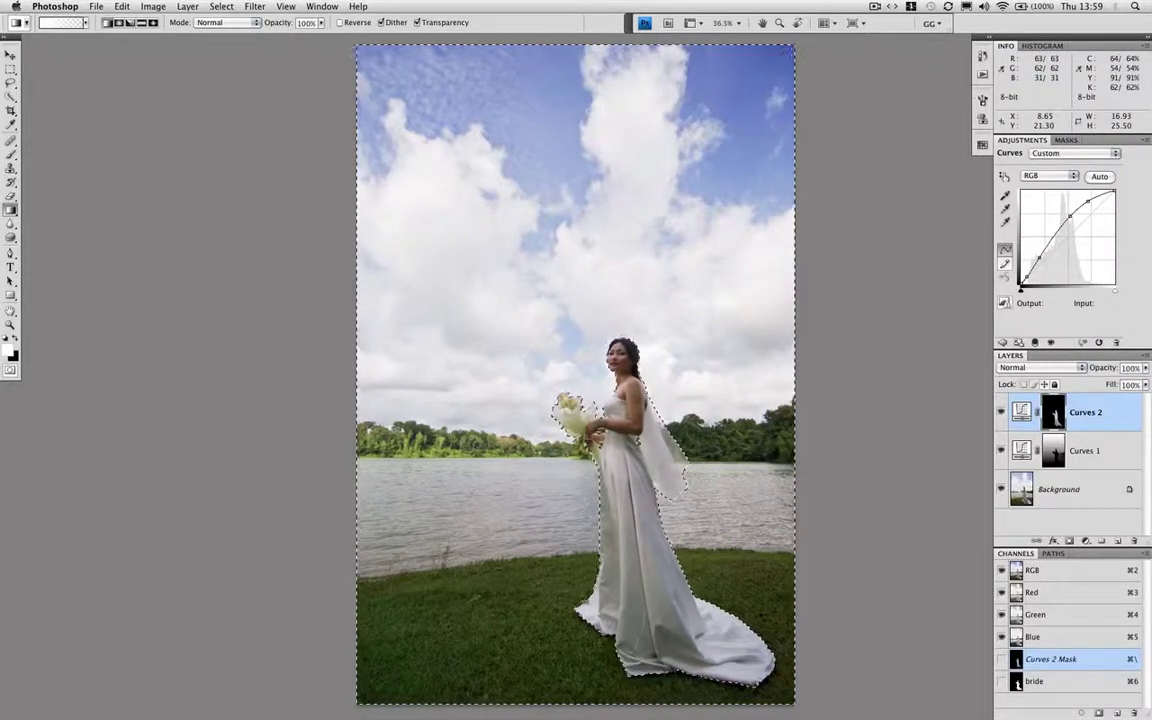
key("super+h")
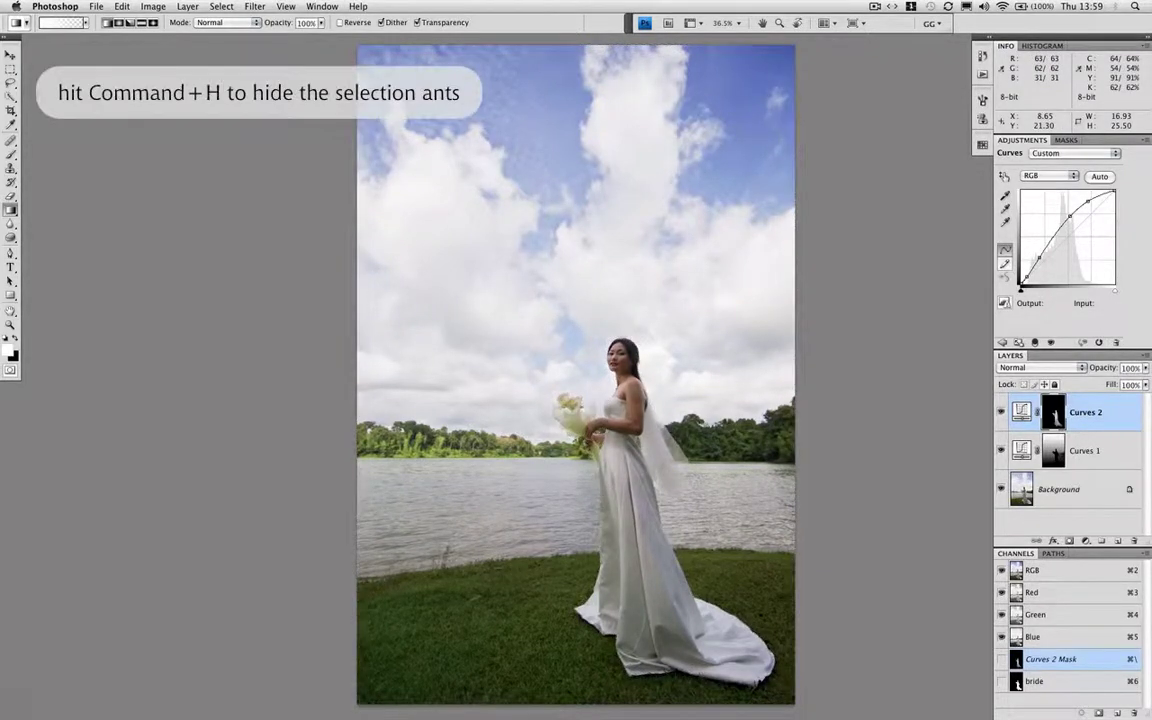
Apply a white-to-transparent gradient at 60% opacity on the Curves 2 mask, from the photo's bottom edge up into the lake
left_click_drag(576, 701, 574, 453)
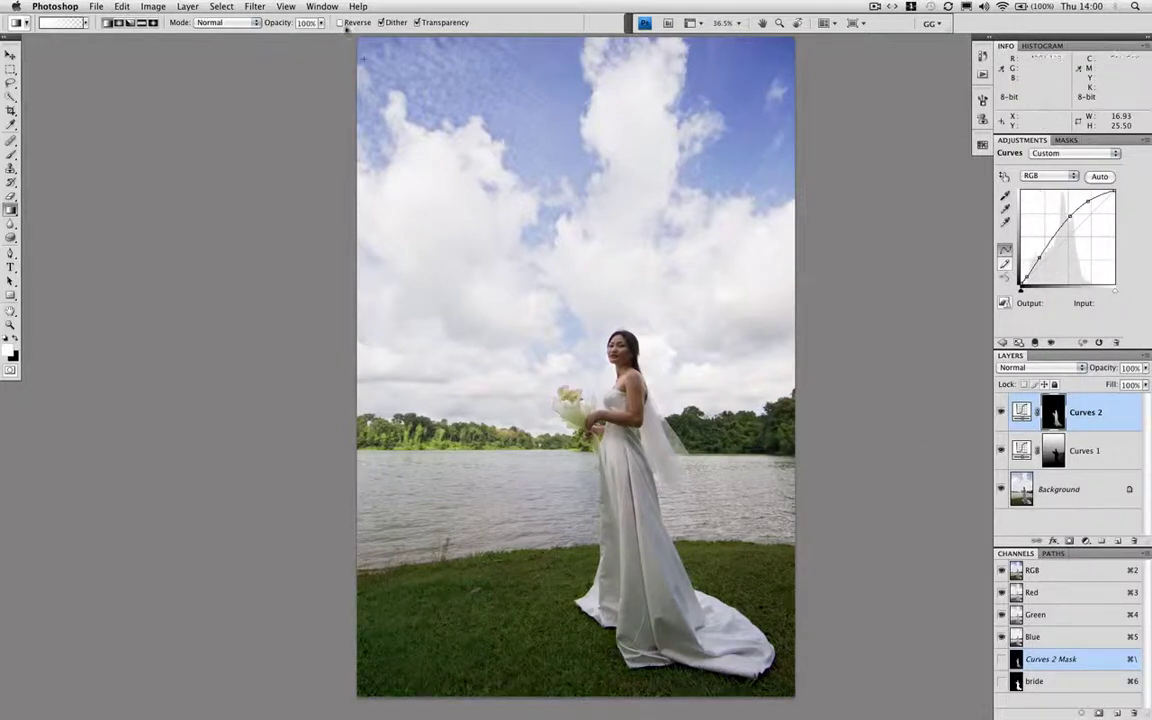
left_click(322, 23)
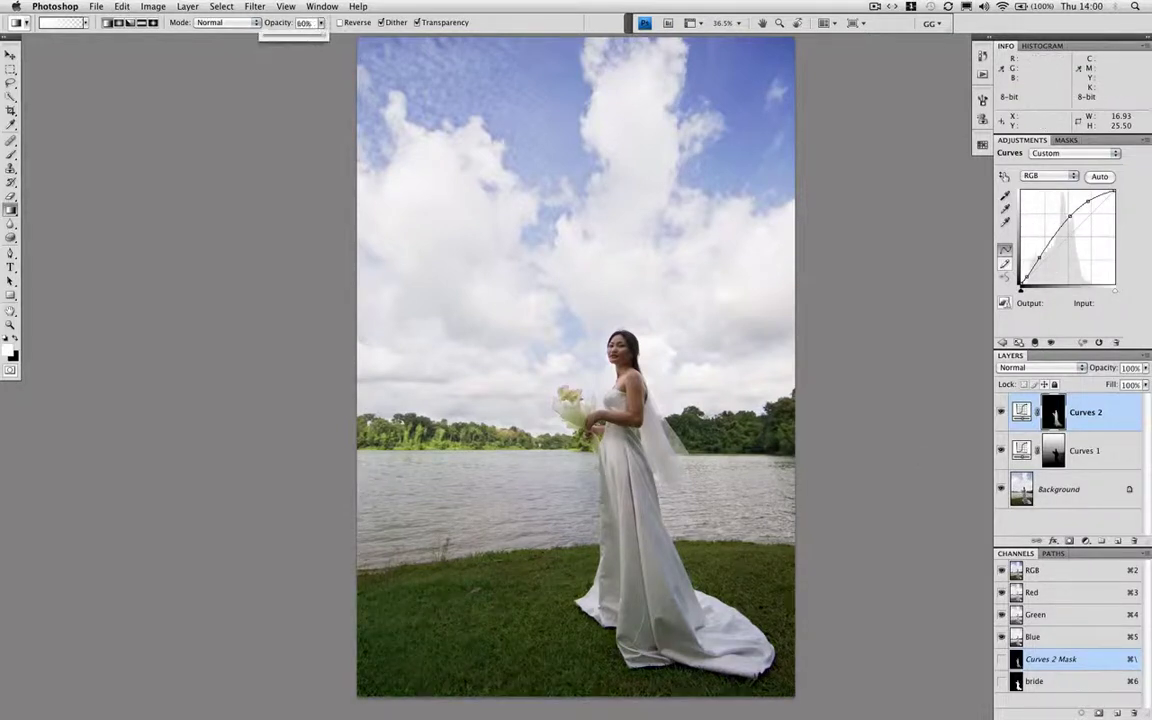
left_click(583, 704)
left_click_drag(583, 704, 580, 487)
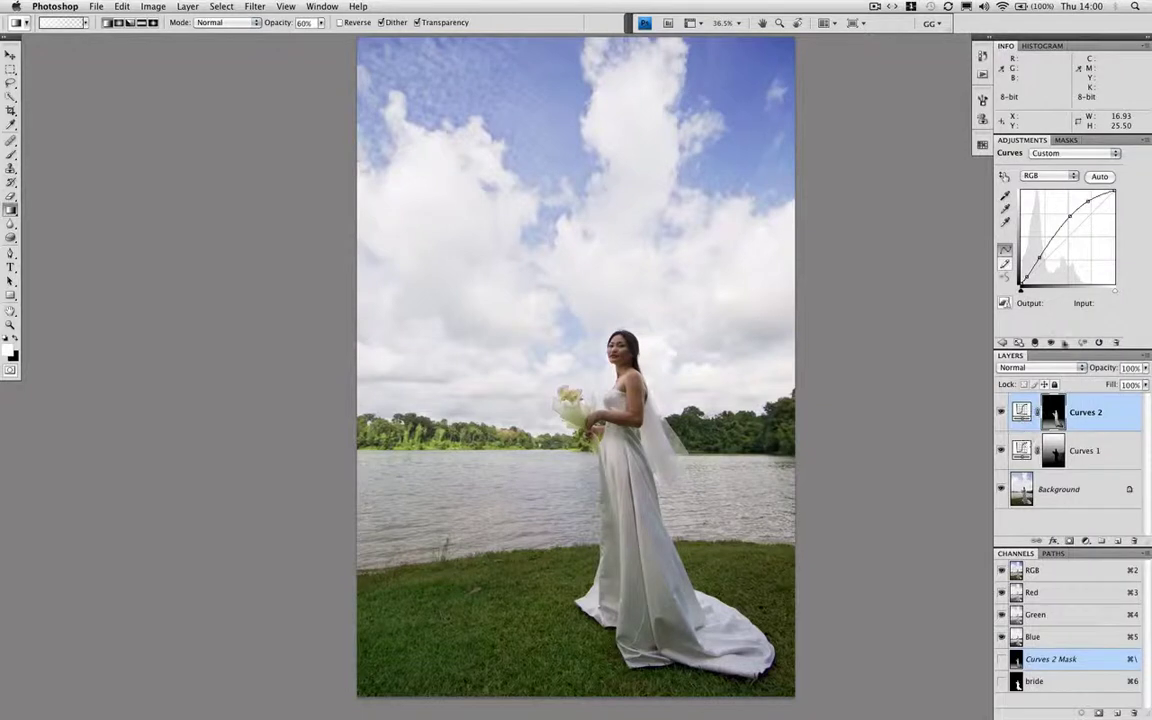
Paint white on the Curves 1 mask over the distant treeline with a 70 px brush at 64% opacity and 72% flow
left_click(1053, 455)
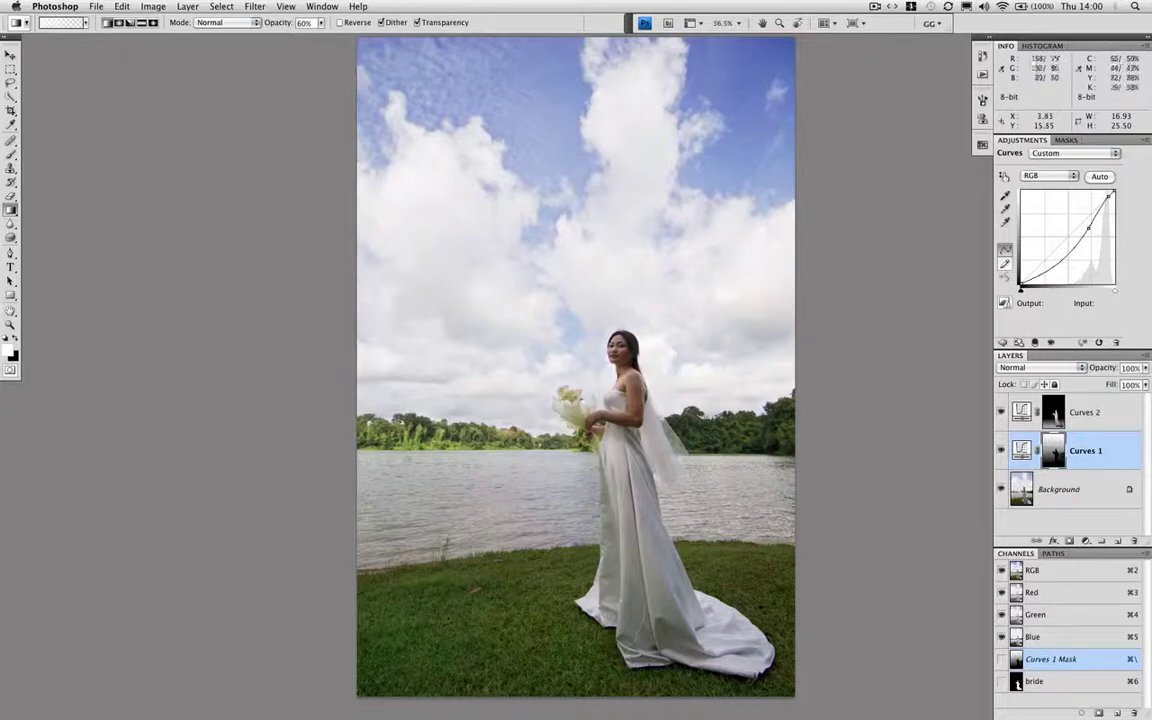
key("b")
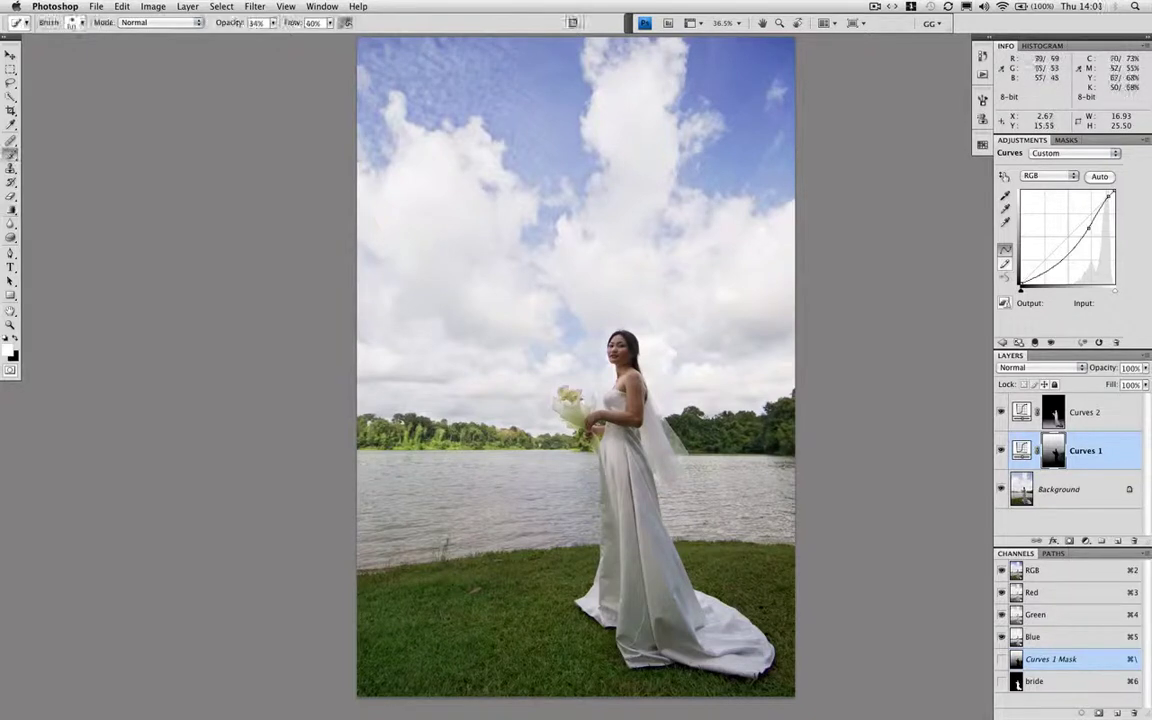
left_click(273, 23)
left_click_drag(275, 27, 352, 37)
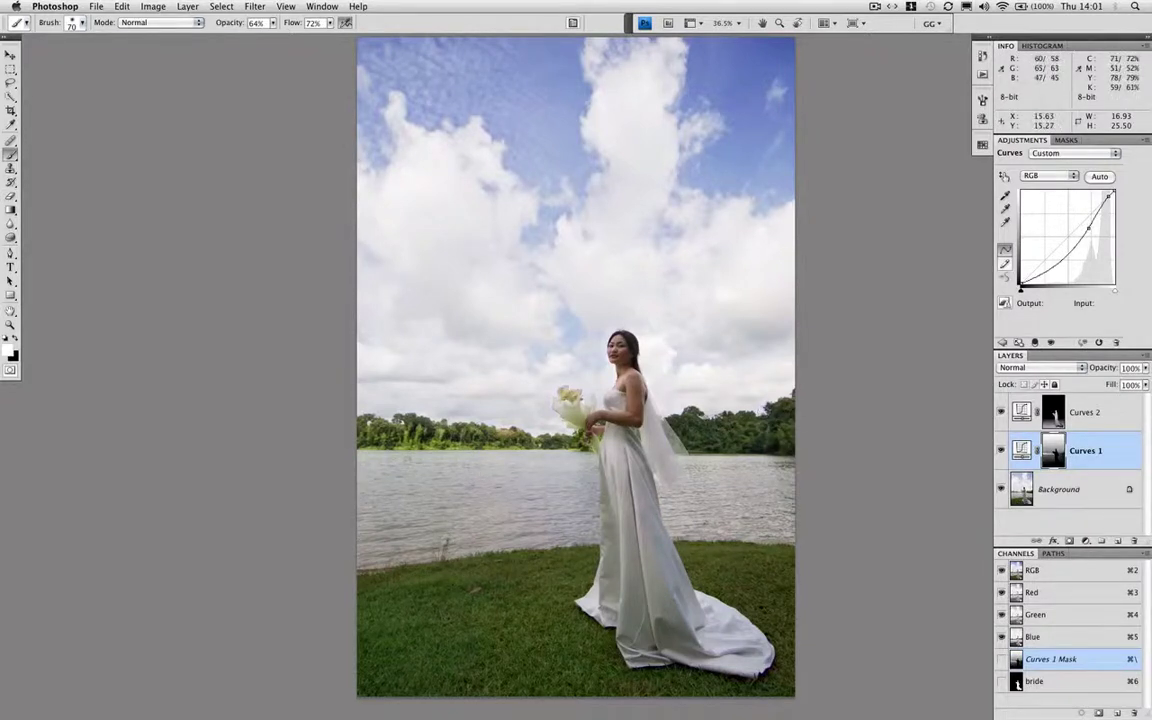
Switch to the Rectangular Marquee tool, show the hidden selection outline and deselect everything
key("m")
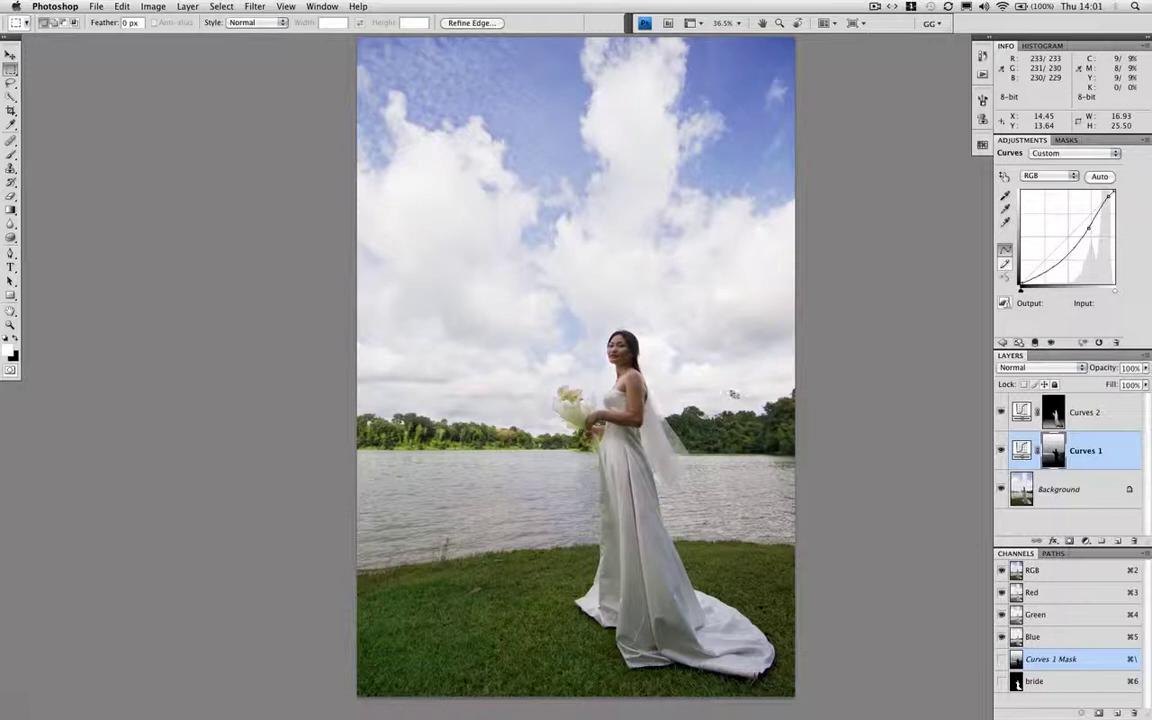
key("super+h")
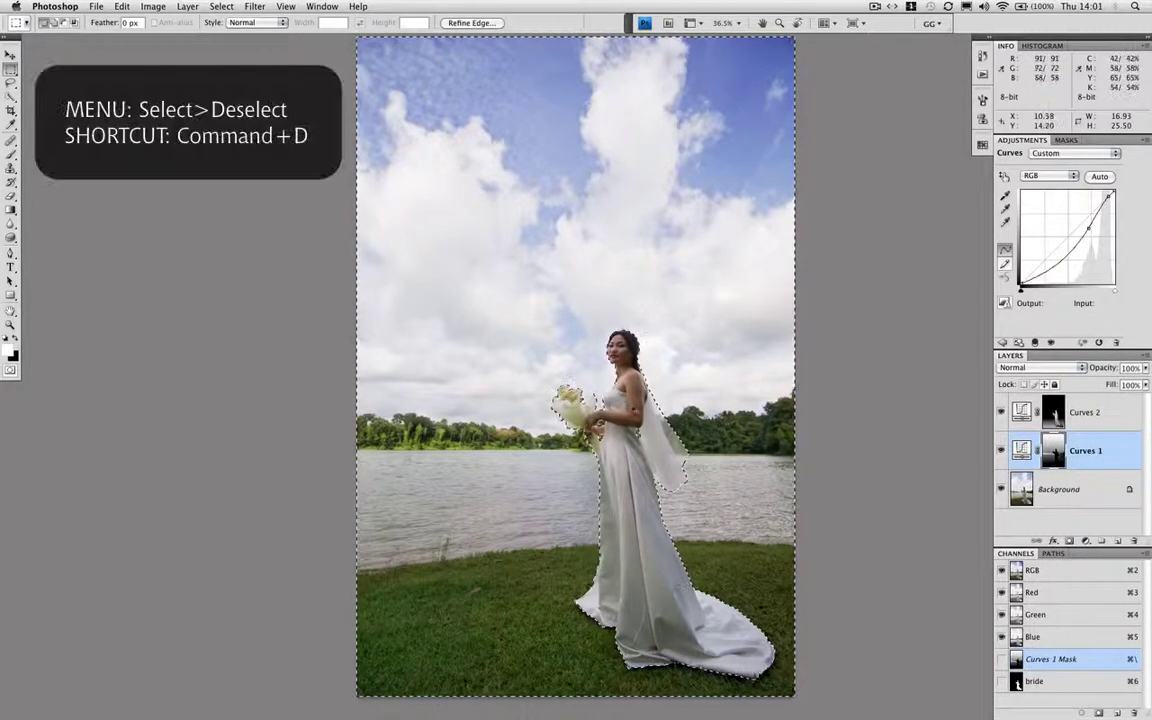
key("super+d")
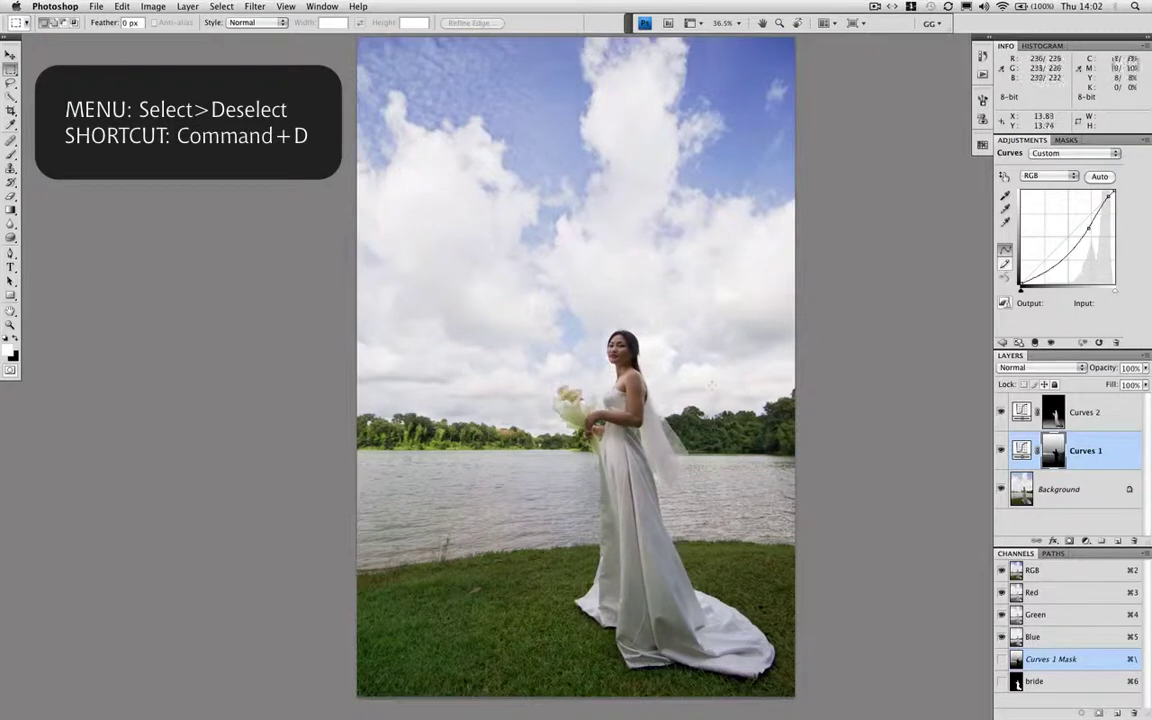
Select a rectangle over the trees and water behind the bride and add a new Curves adjustment layer above Curves 2
left_click_drag(705, 404, 777, 474)
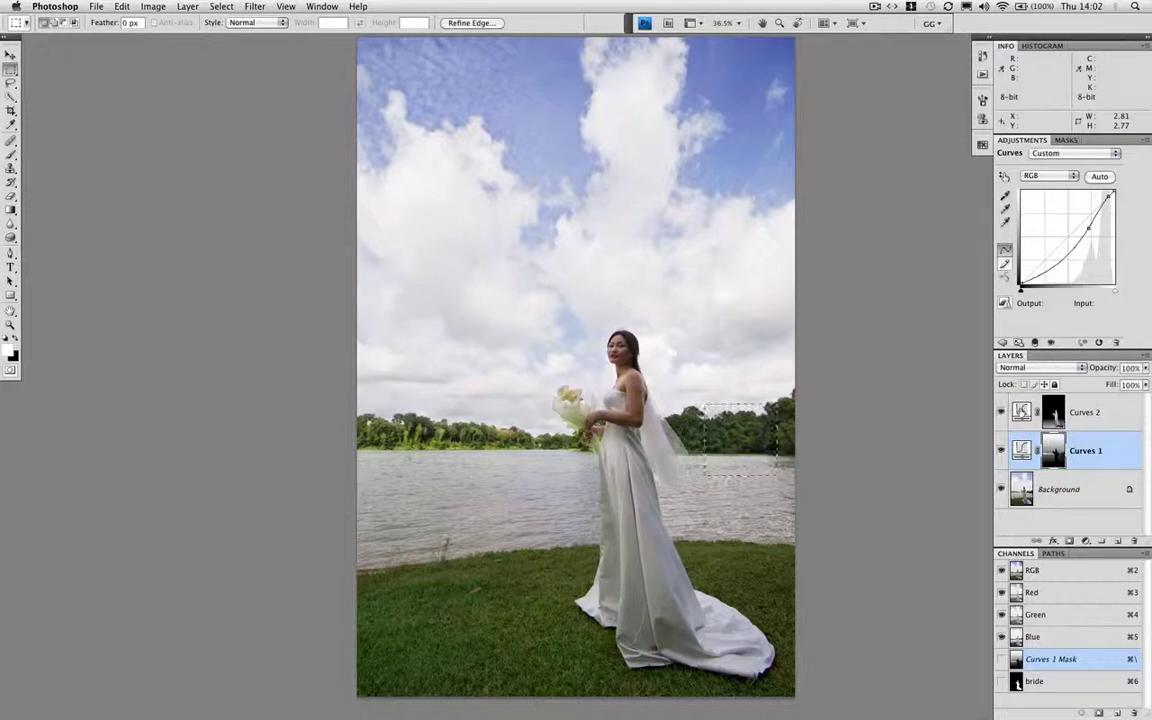
left_click(1021, 414)
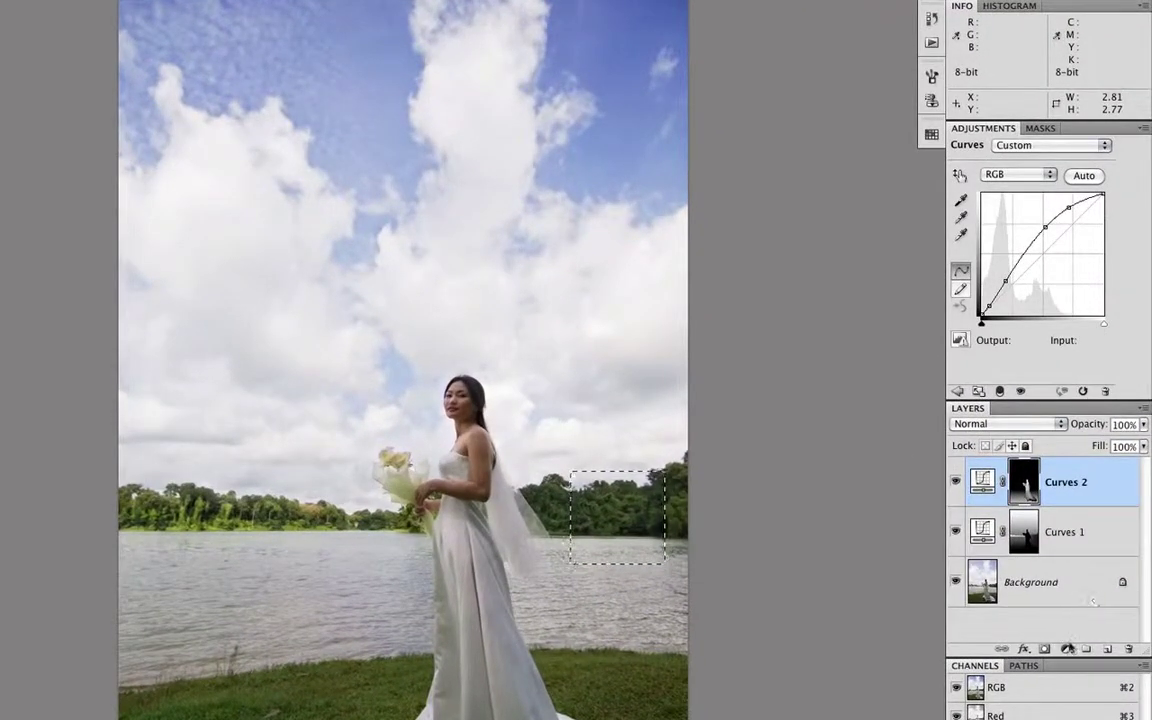
left_click(1064, 649)
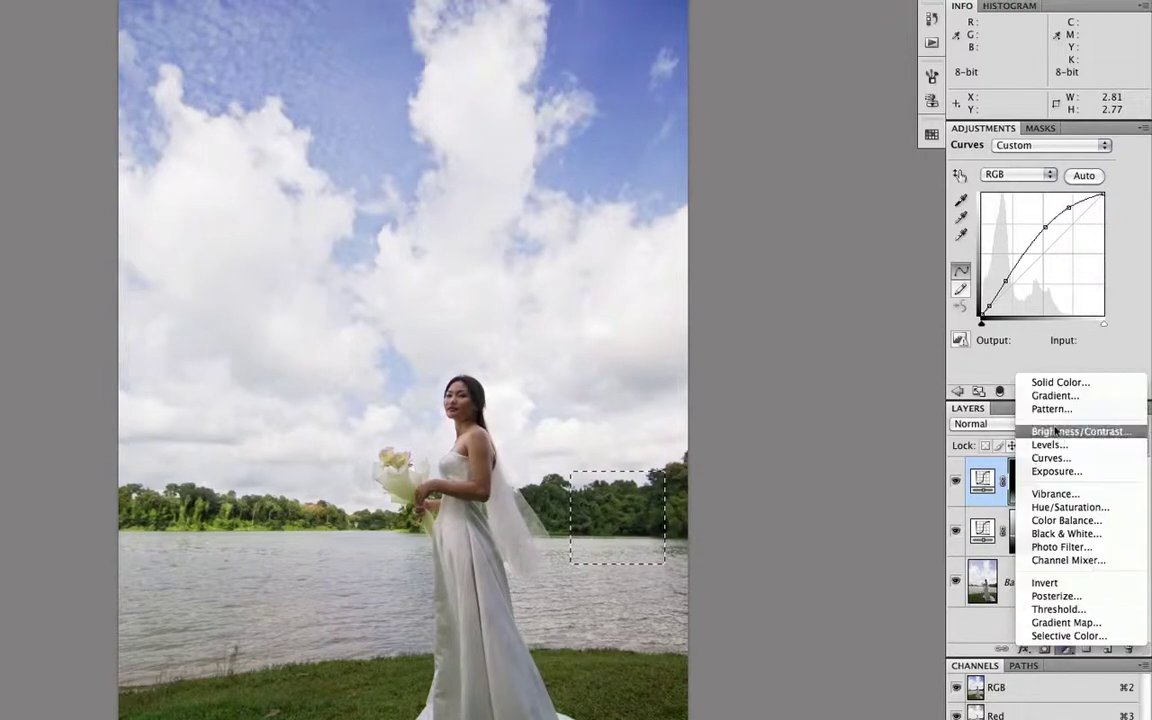
left_click(1050, 458)
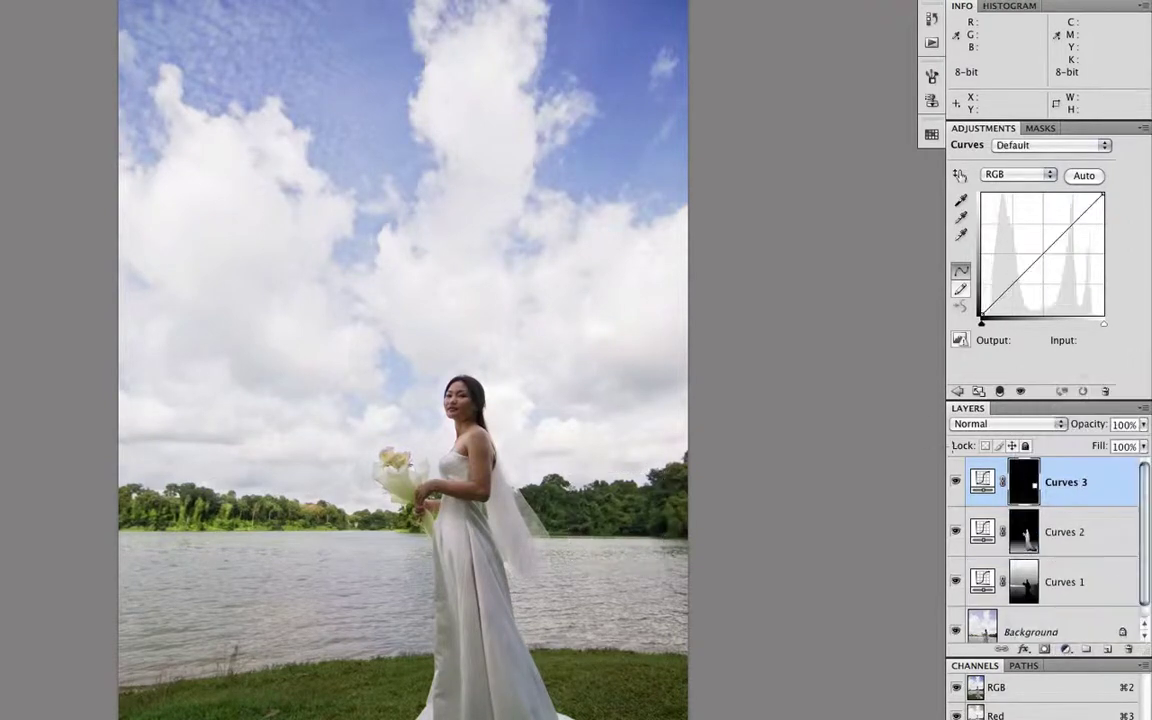
Brighten the rectangular area with Curves 3 by raising input 72 to output 89 on the trees and lifting the highlights
left_click(959, 175)
left_click_drag(680, 515, 671, 503)
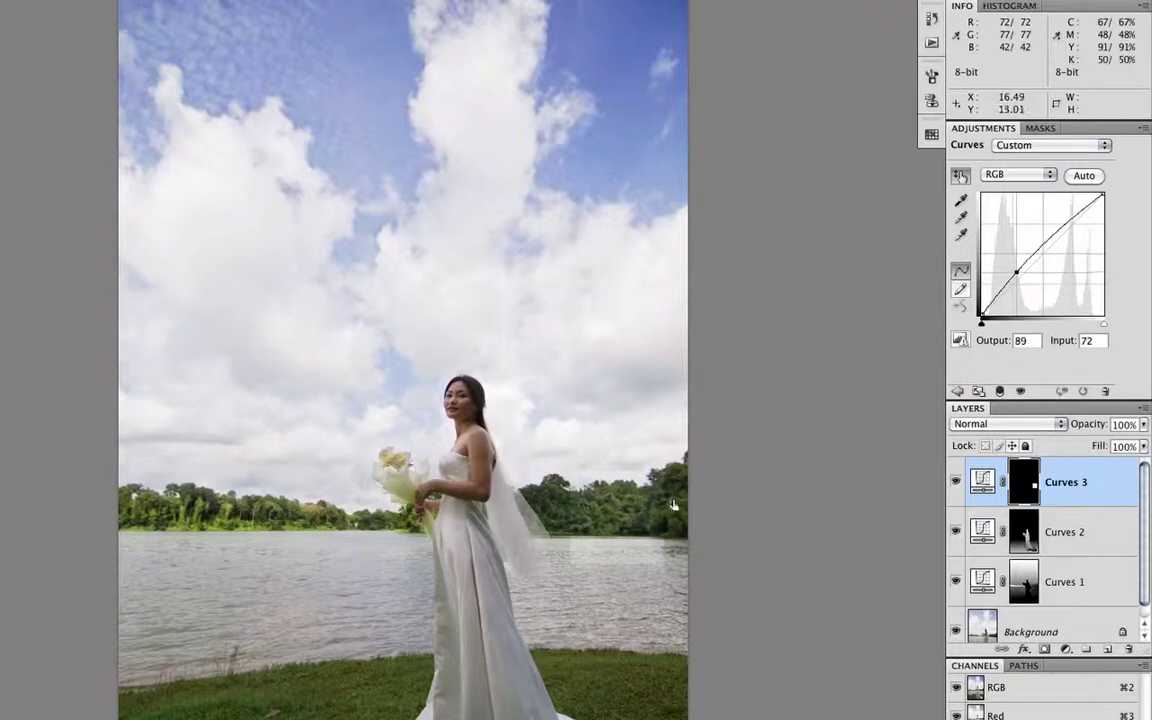
left_click_drag(1067, 217, 1062, 217)
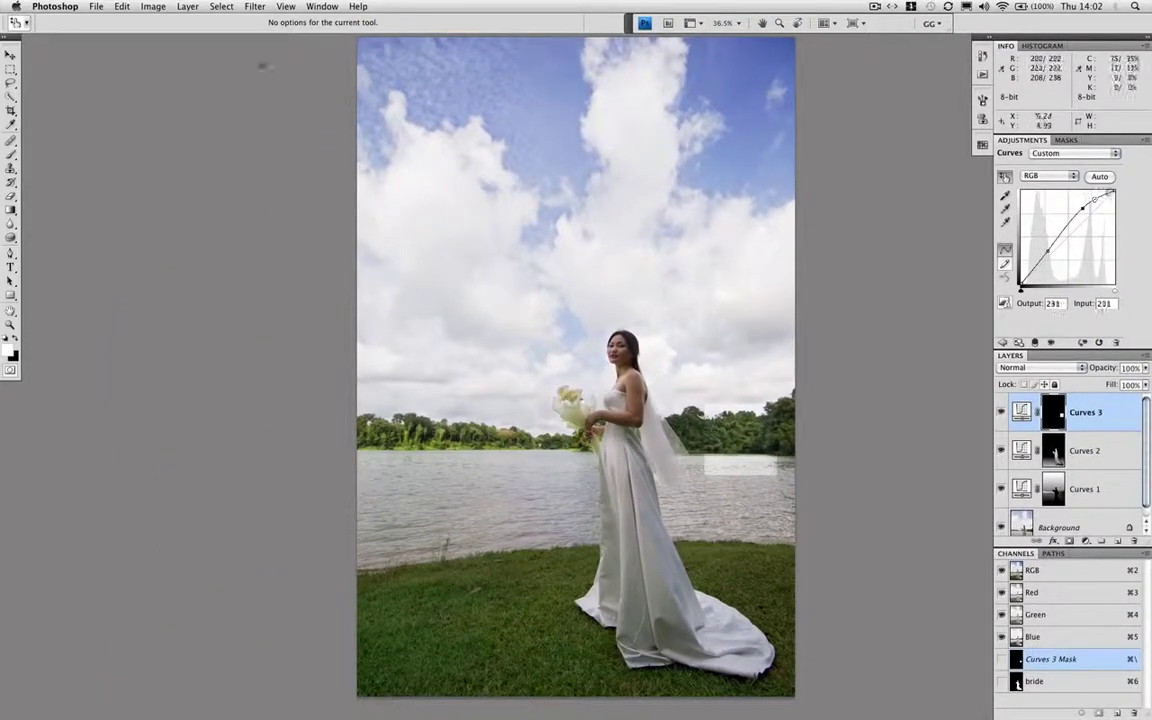
Fill the Curves 3 layer mask with black to remove the rectangular brightening from the photo
left_click(121, 6)
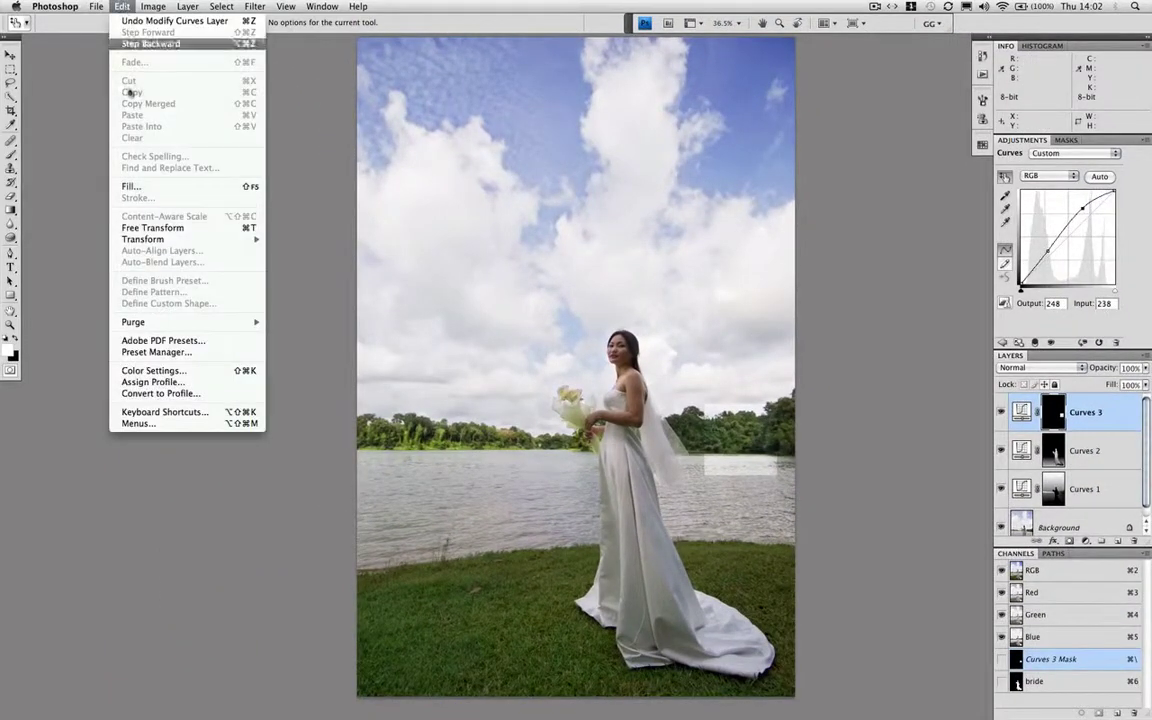
left_click(140, 186)
left_click(648, 232)
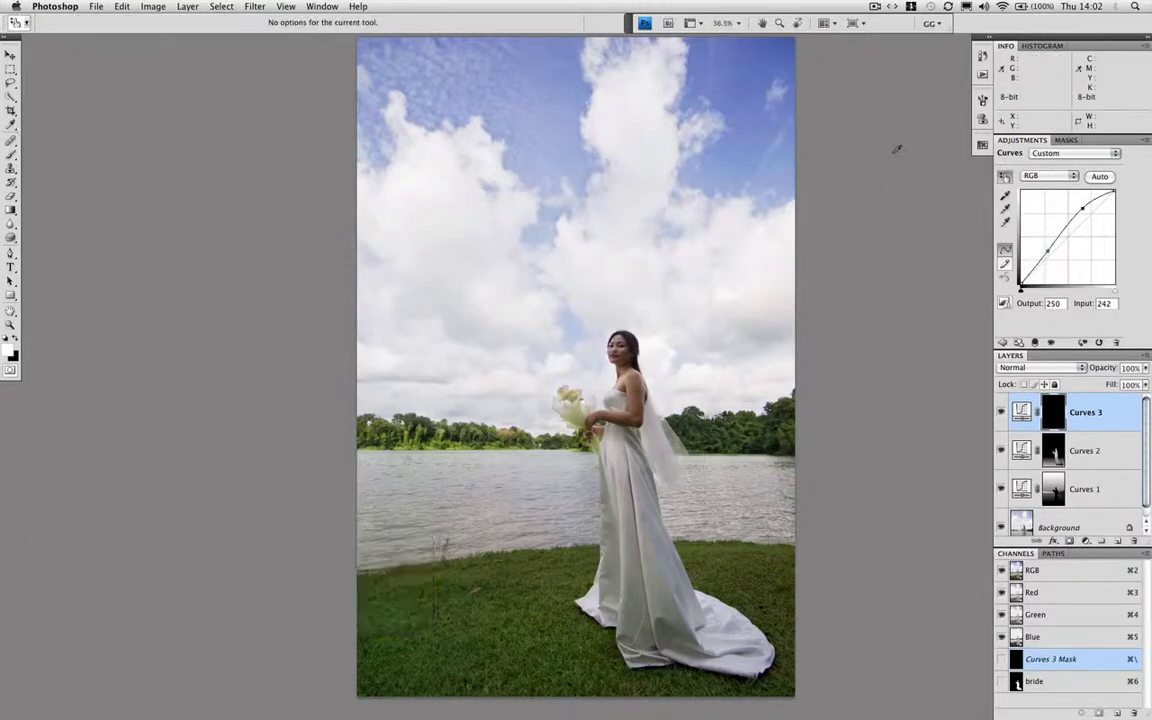
Brush white on the Curves 3 mask over the trees behind the bride and move the upper curve point to input 162, output 208
key("b")
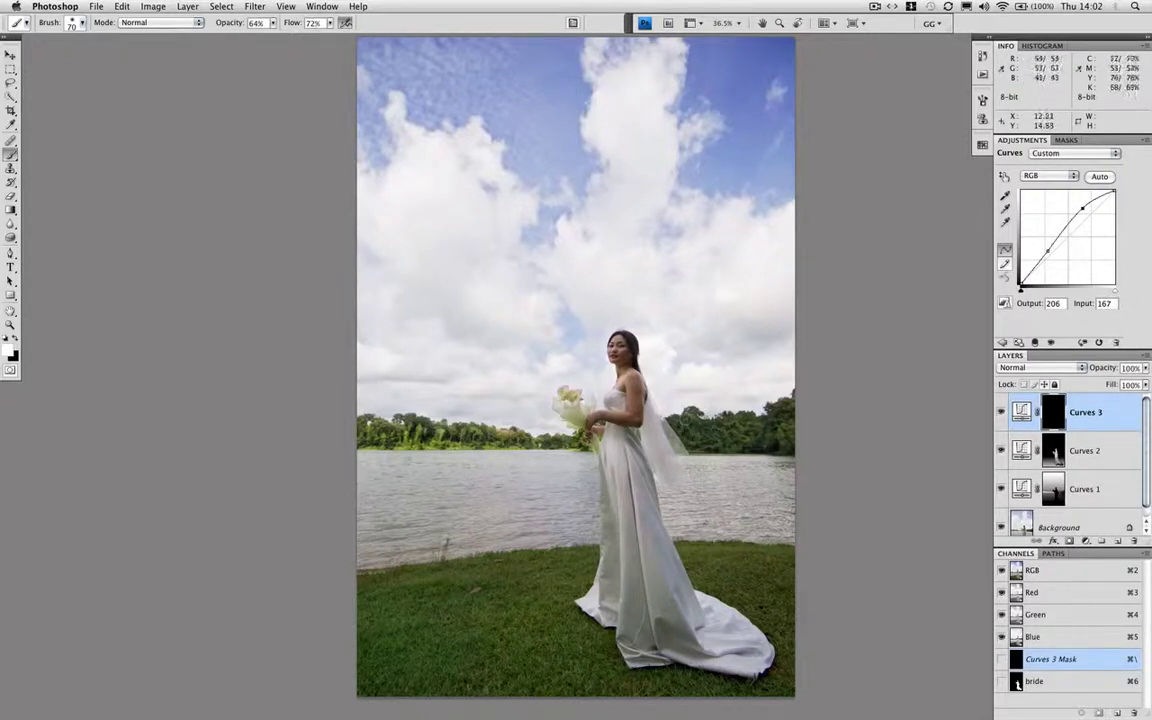
mouse_move(690, 418)
left_mouse_down()
mouse_move(700, 437)
mouse_move(762, 439)
mouse_move(786, 406)
mouse_move(783, 442)
left_mouse_up()
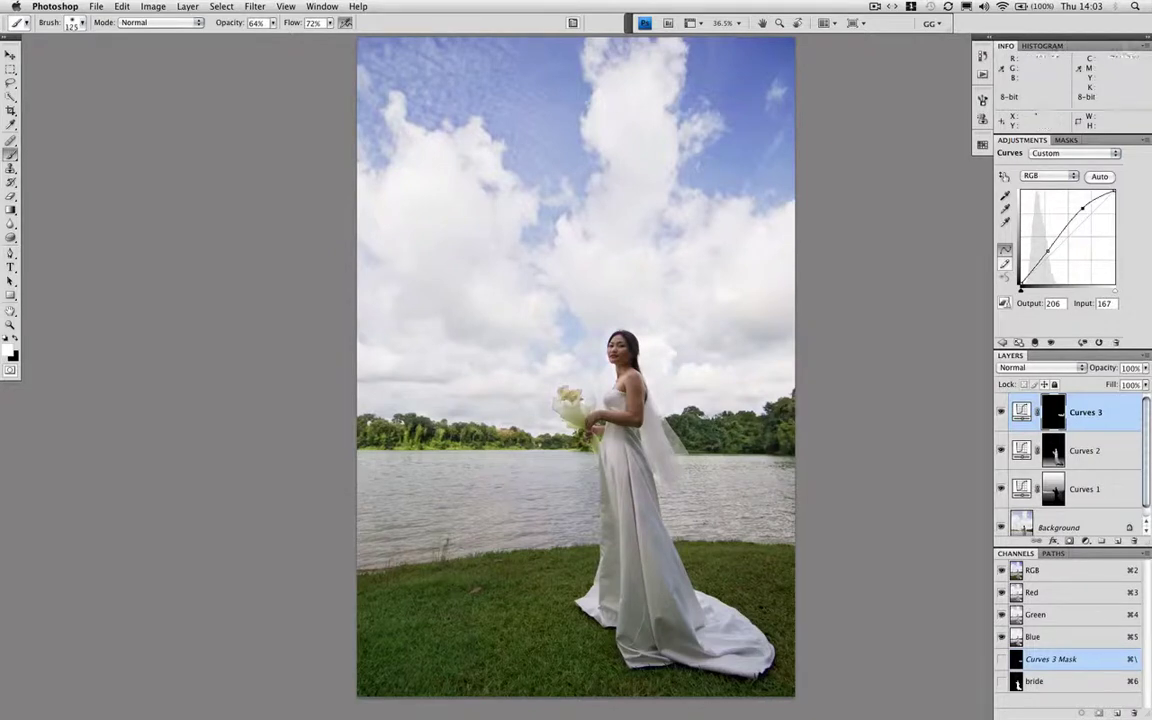
key("bracketright")
left_click_drag(1082, 208, 1080, 208)
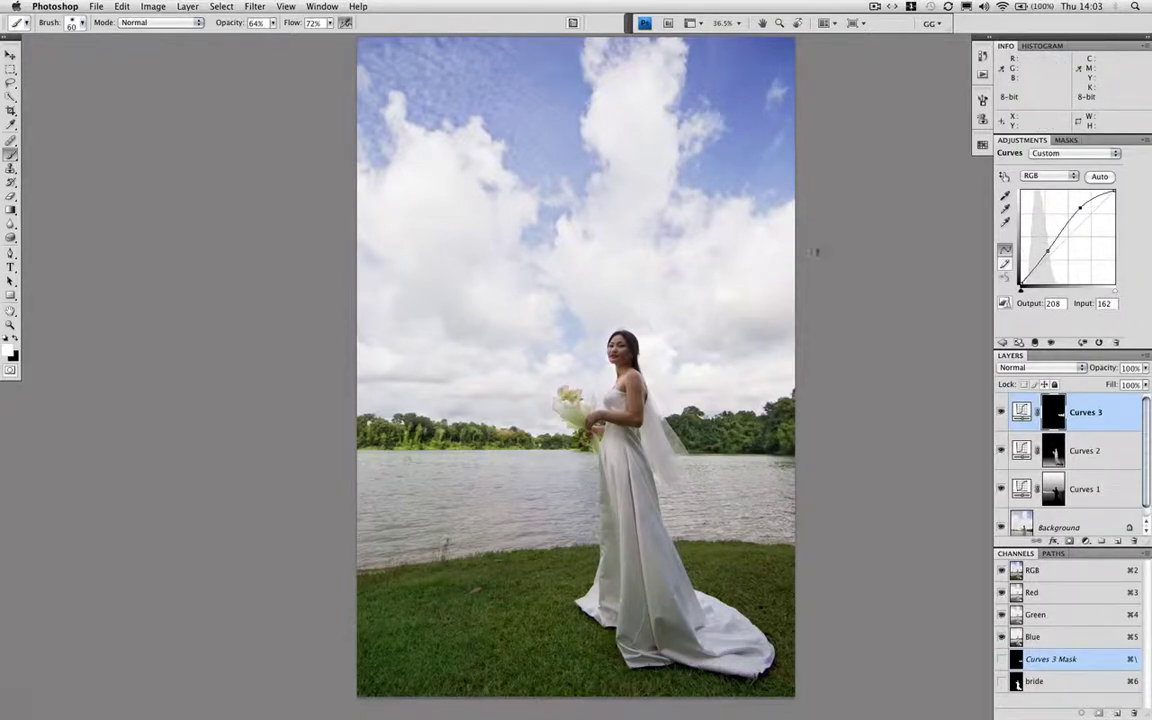
Hide and reshow the three Curves layers to compare the photo before and after the tonal adjustments
key("super+plus")
key("super+plus")
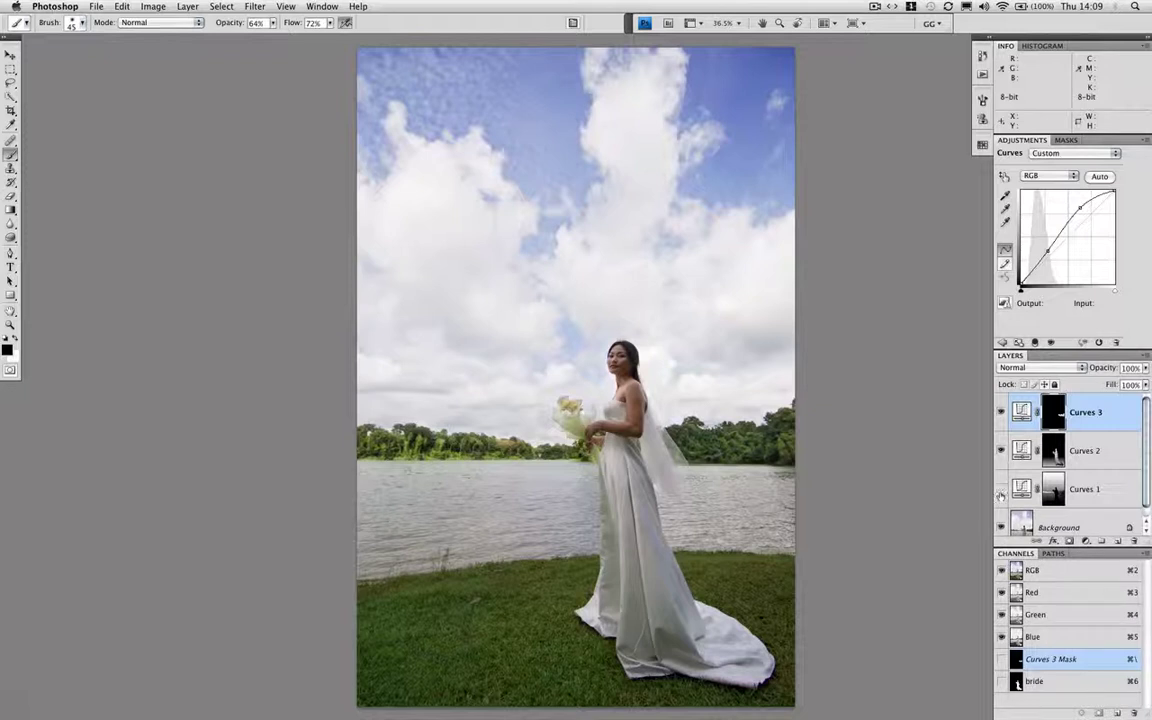
left_click_drag(1001, 496, 1000, 419)
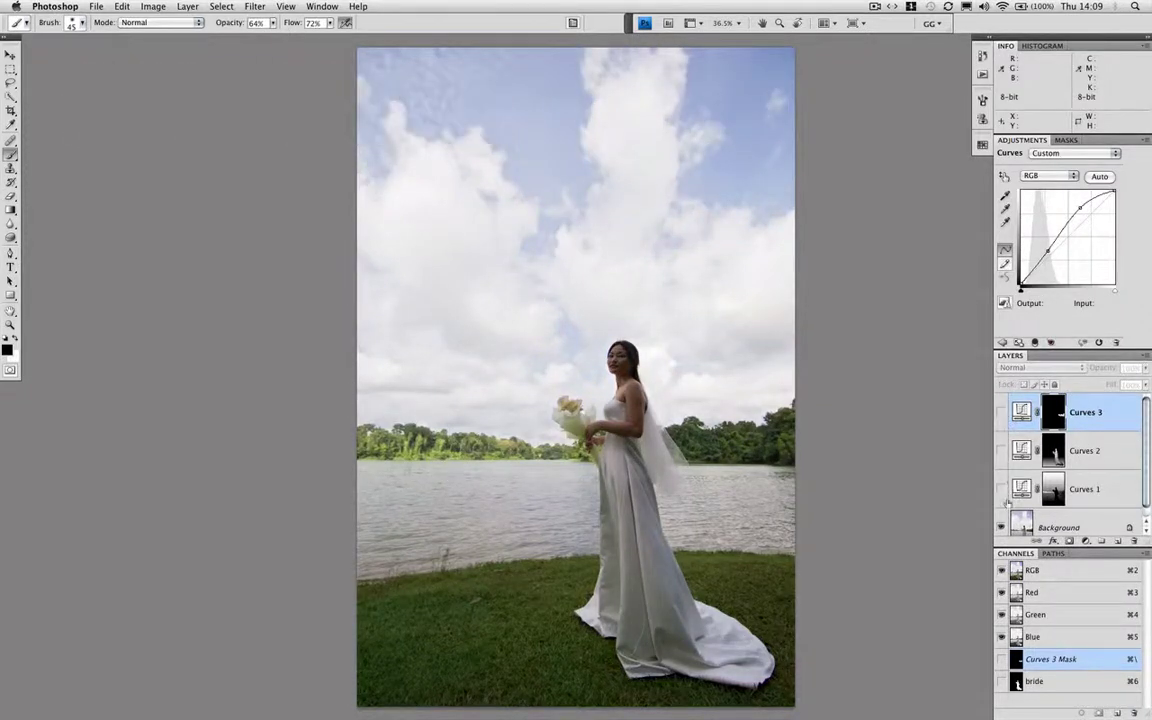
left_click_drag(1001, 490, 999, 432)
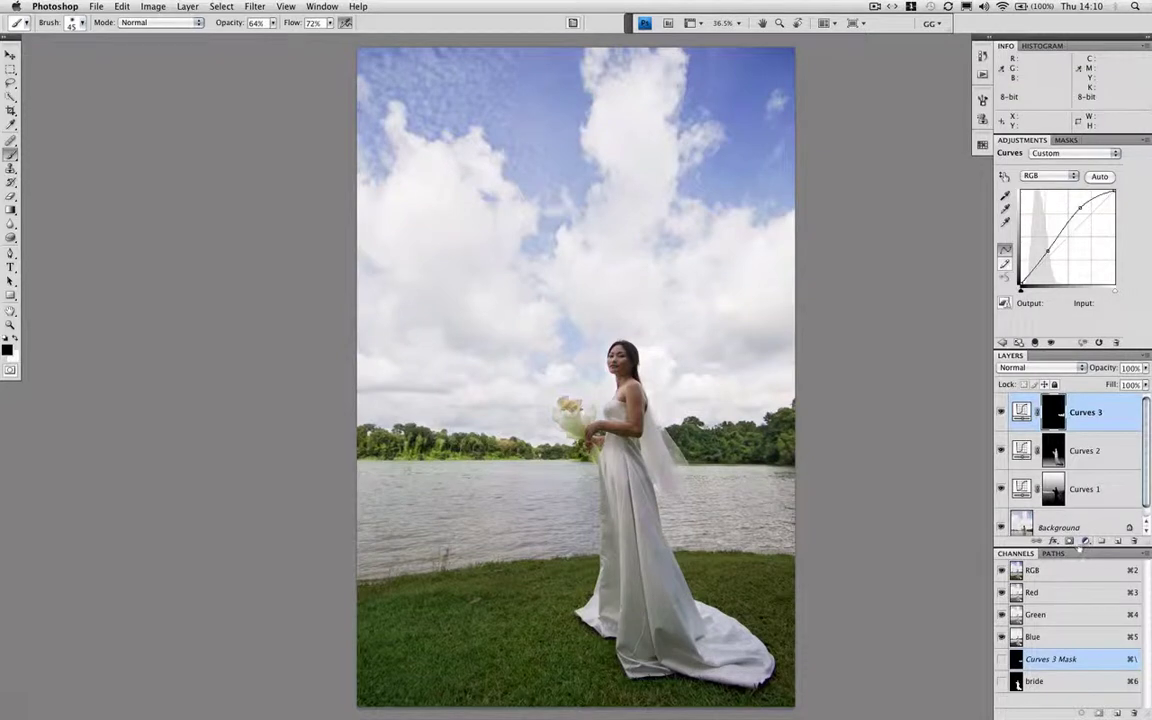
Add a Hue/Saturation adjustment layer above Curves 3, choose Greens, sample the grass colour and set the hue to +3
left_click(1085, 541)
left_click(1095, 431)
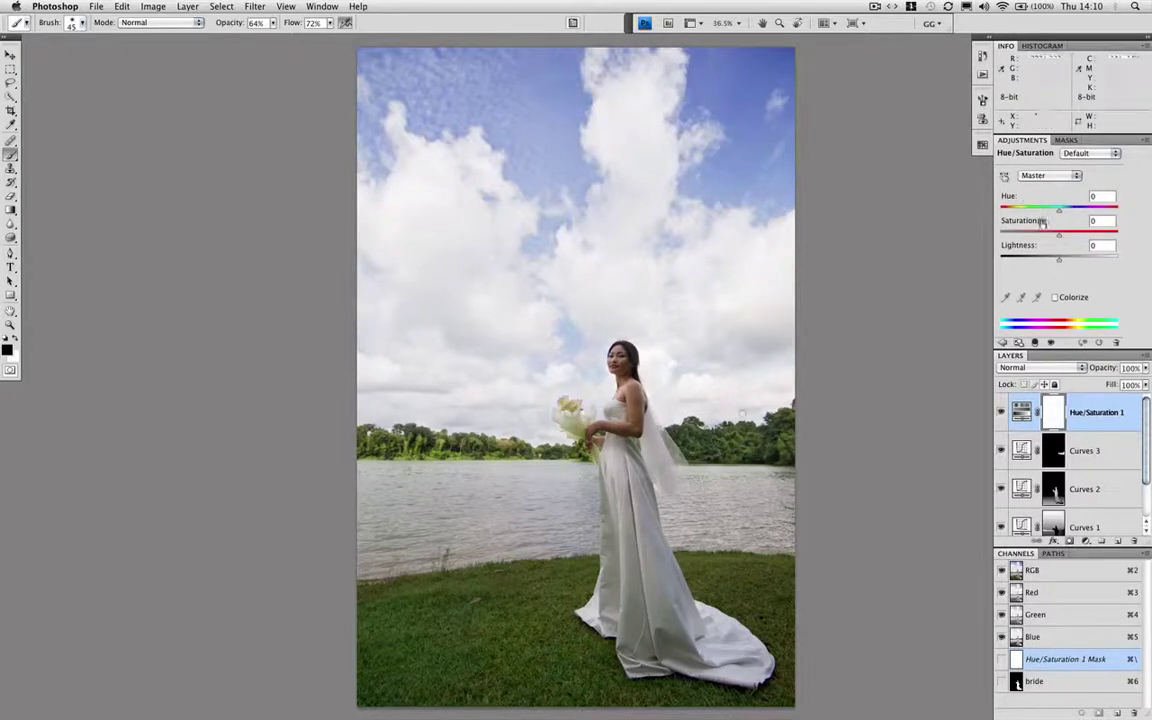
left_click(1048, 175)
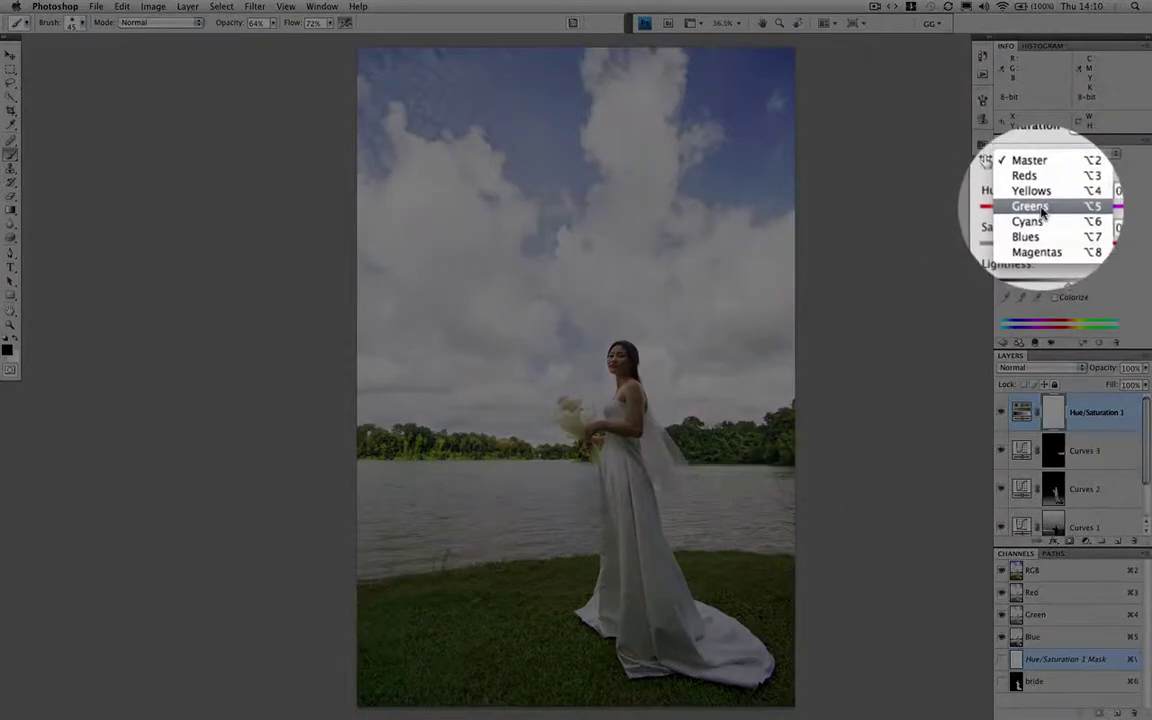
left_click(1052, 207)
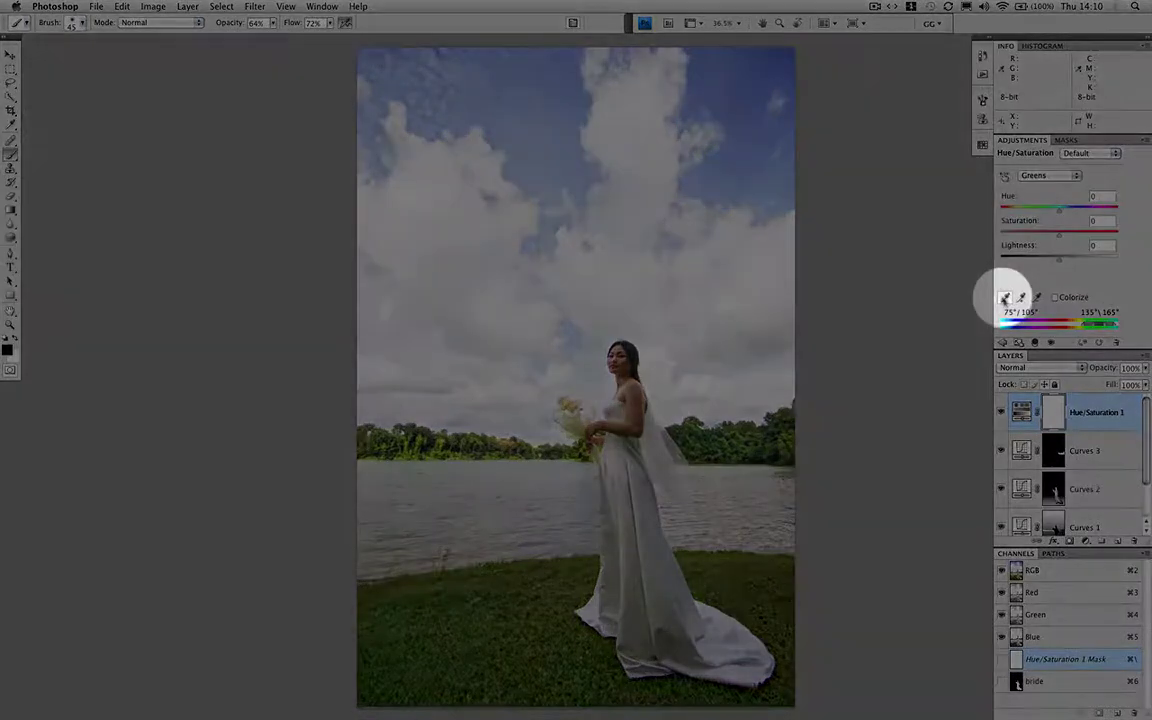
left_click(1006, 297)
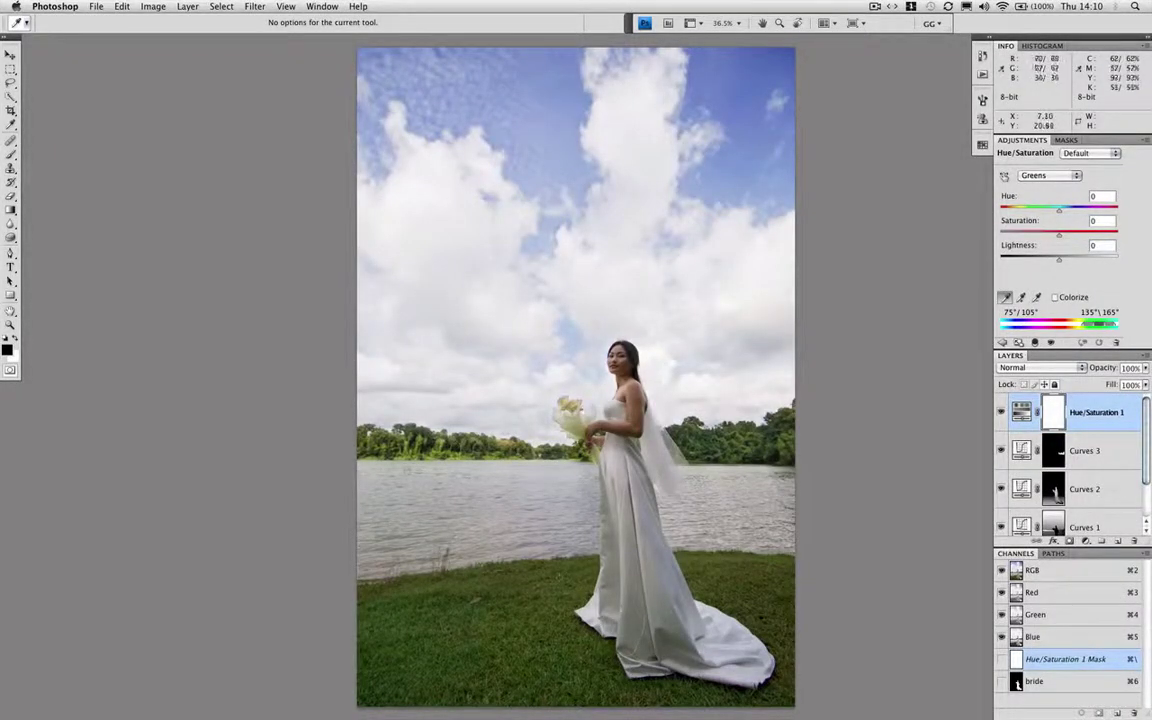
left_click(541, 606)
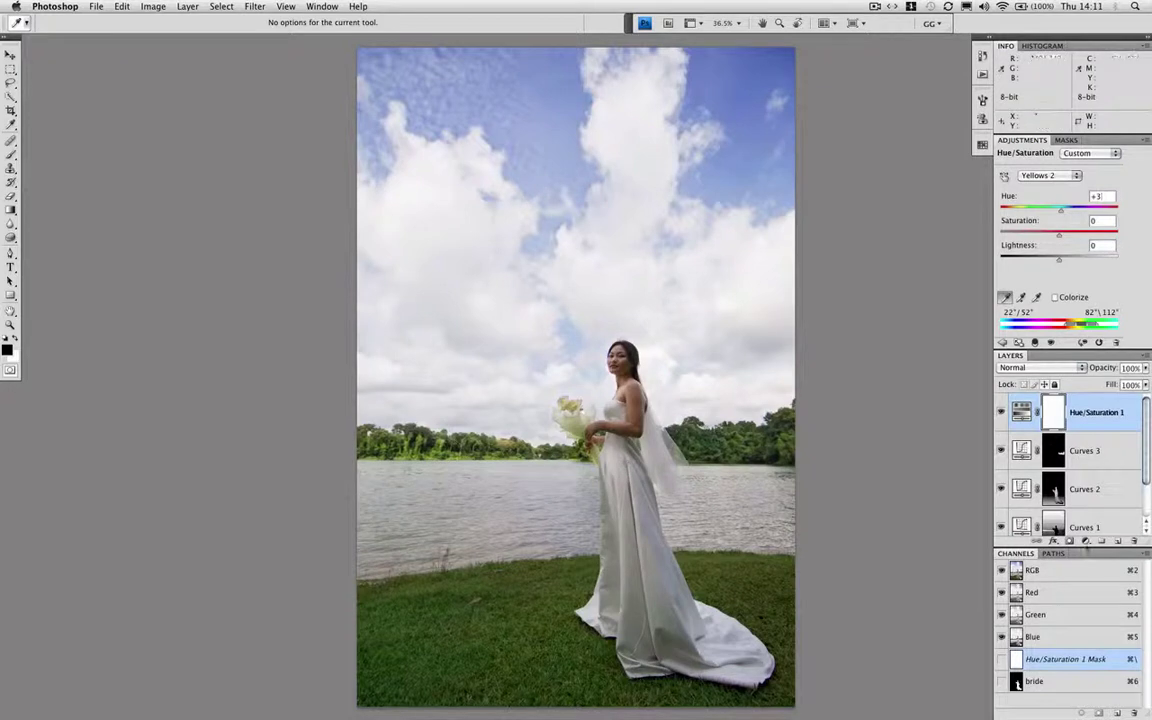
Add a second Hue/Saturation adjustment layer, set the Reds saturation to -62 and compare the photo with the layer off and on
left_click(1086, 541)
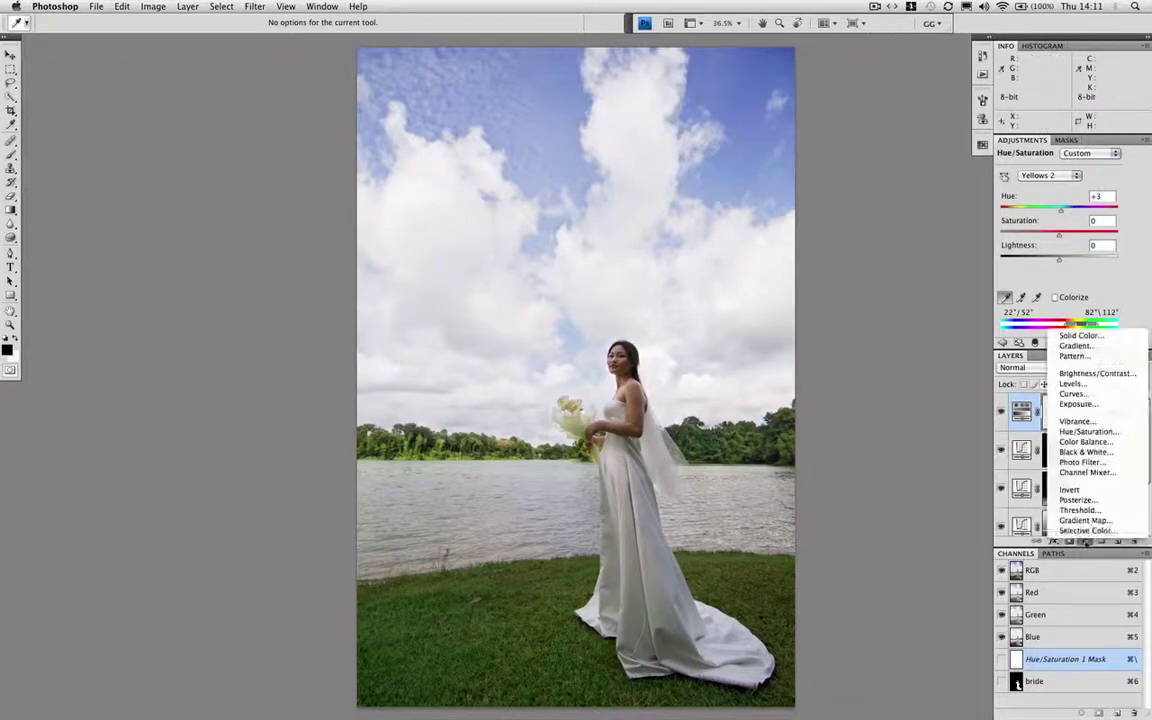
left_click(1079, 430)
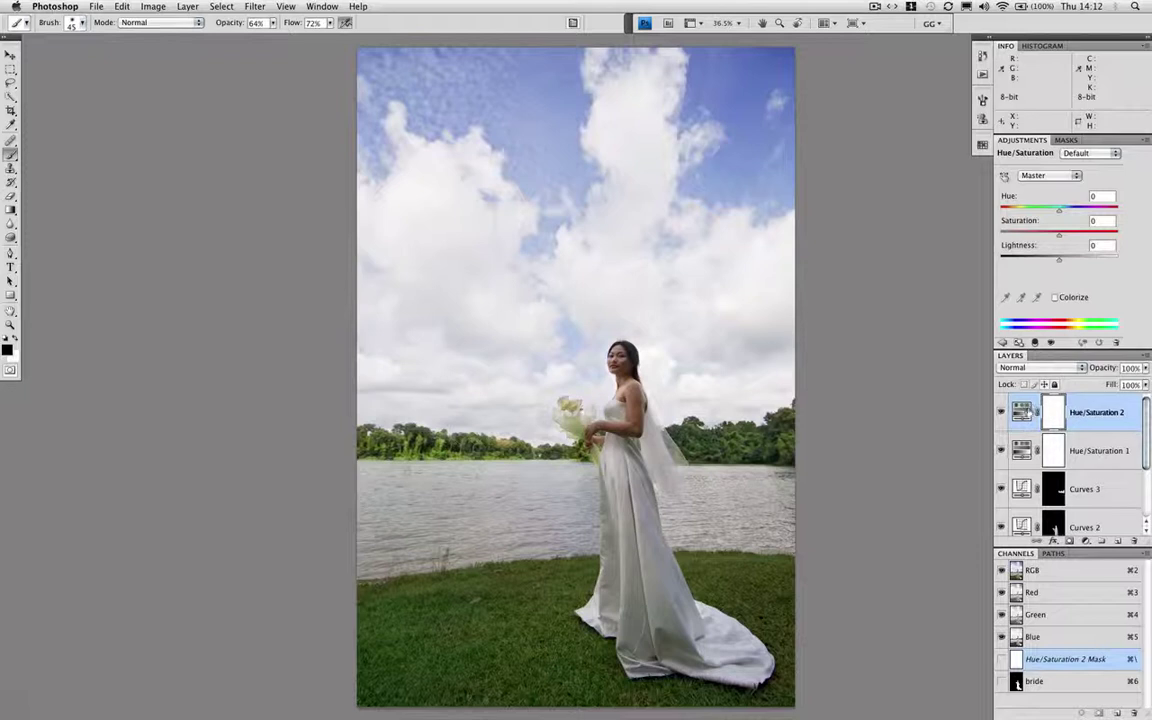
left_click(1060, 176)
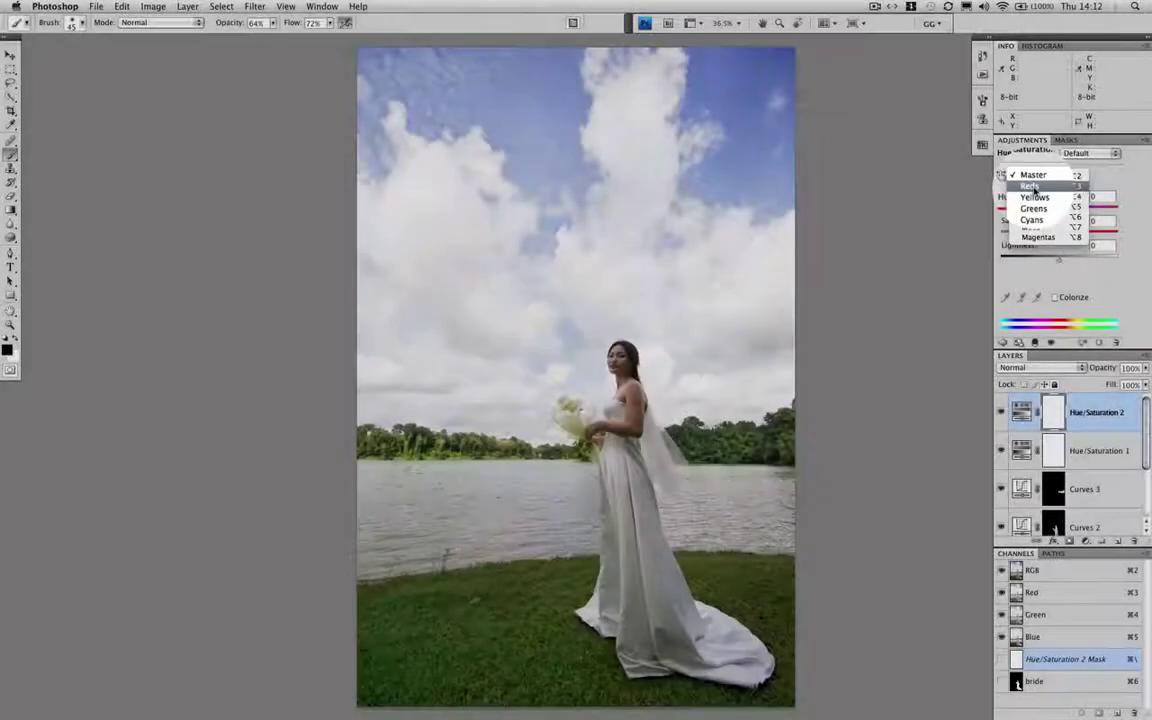
left_click(1030, 188)
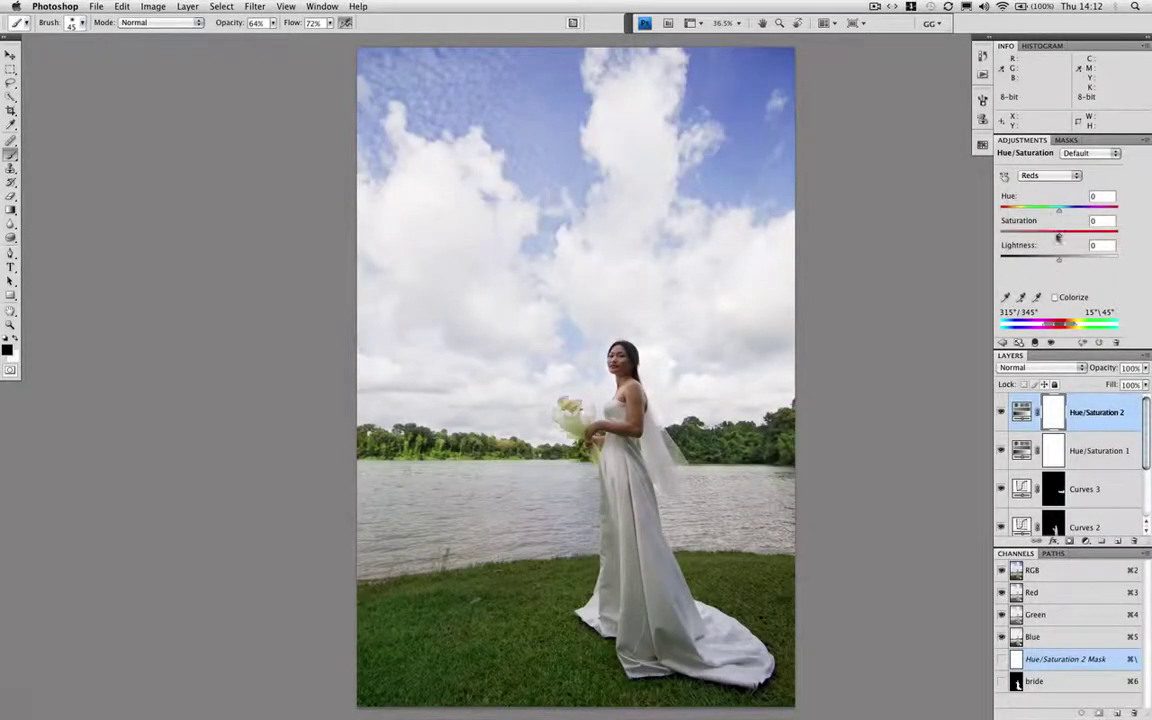
left_click_drag(1058, 236, 1022, 240)
left_click(1000, 412)
left_click(1000, 412)
Paint black on the Hue/Saturation 2 mask over the bride's face and skin with the brush at 100% opacity and 100% flow
key("super+equal")
key("super+equal")
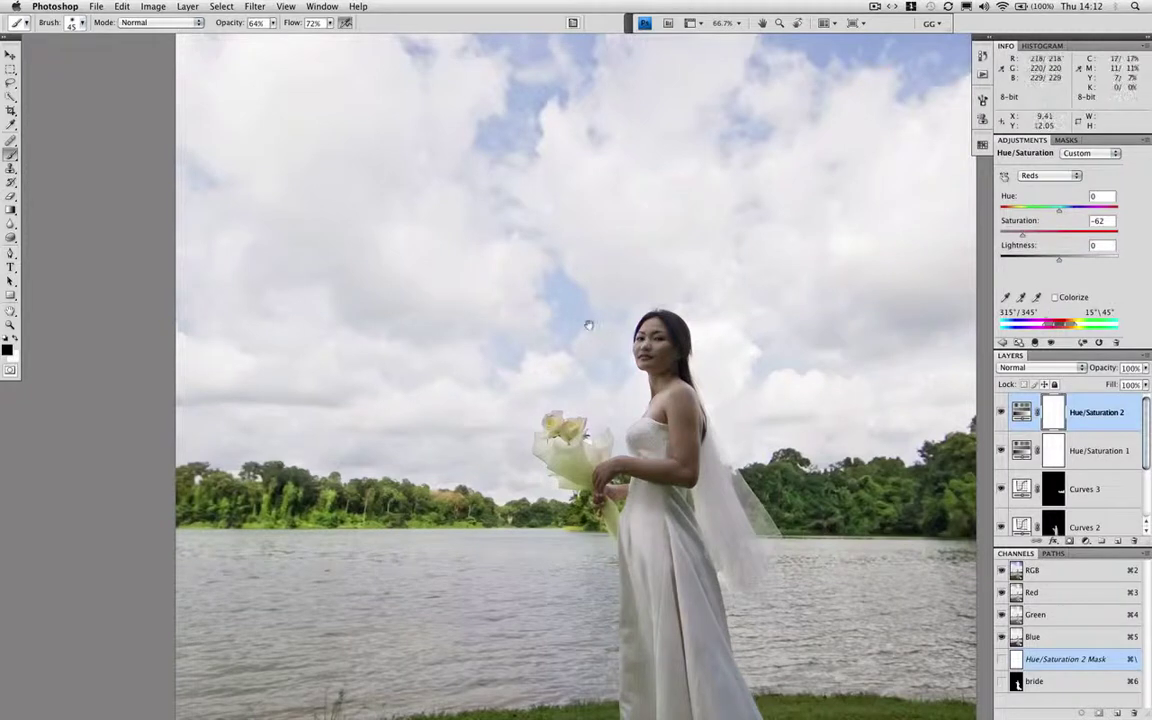
left_click_drag(593, 327, 507, 260)
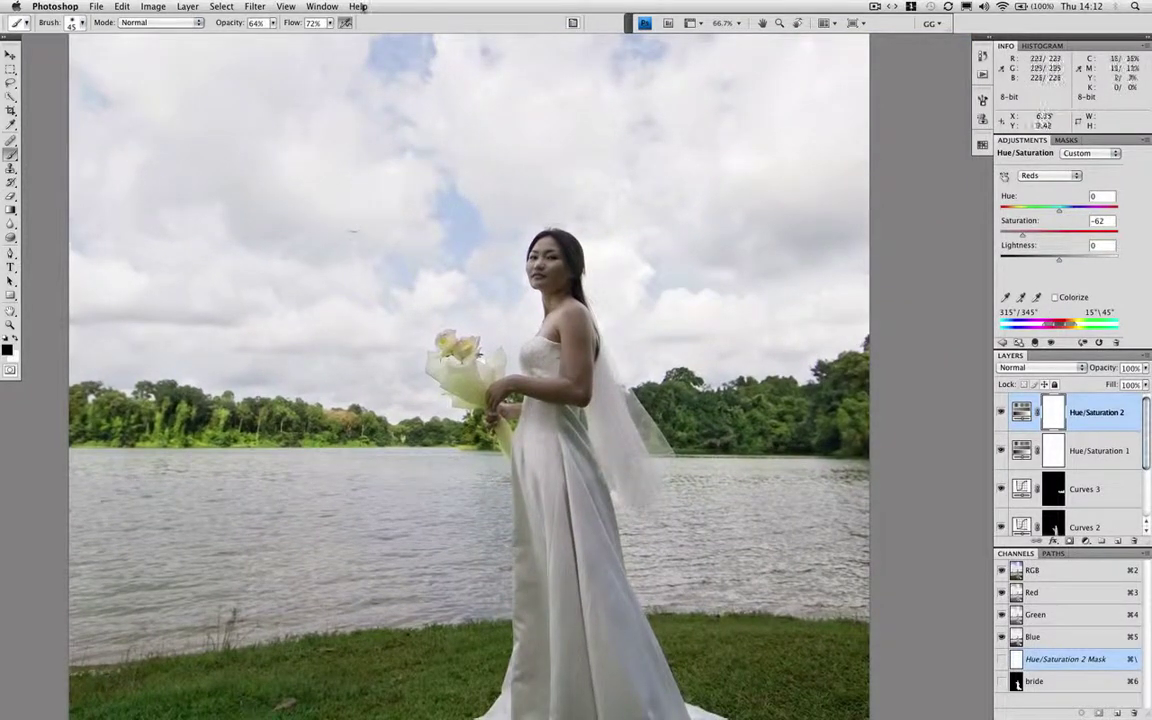
left_click(273, 22)
left_click_drag(276, 37, 352, 37)
left_click(329, 22)
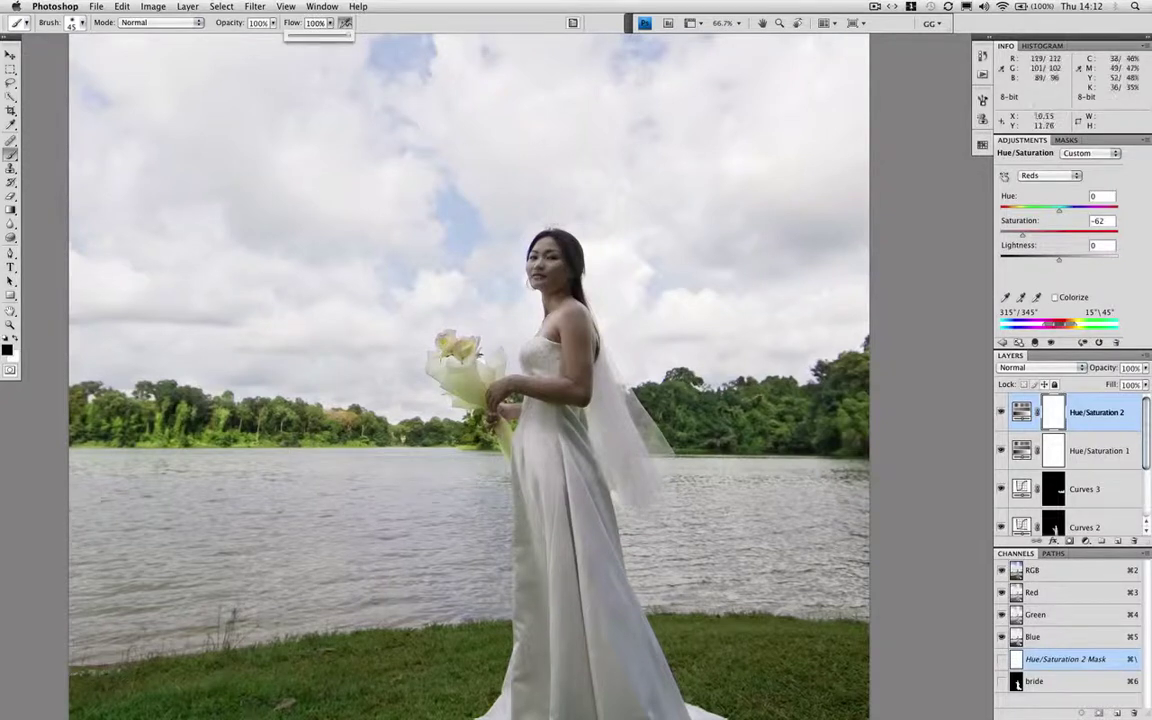
left_click(552, 240)
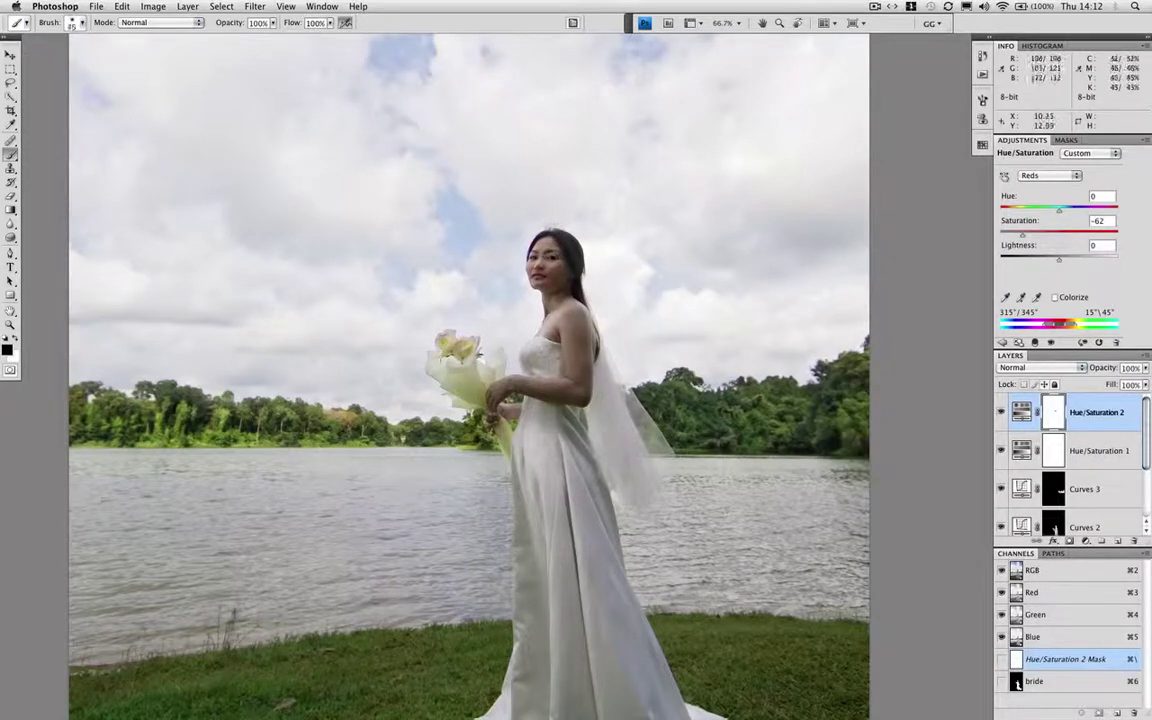
key("bracketright")
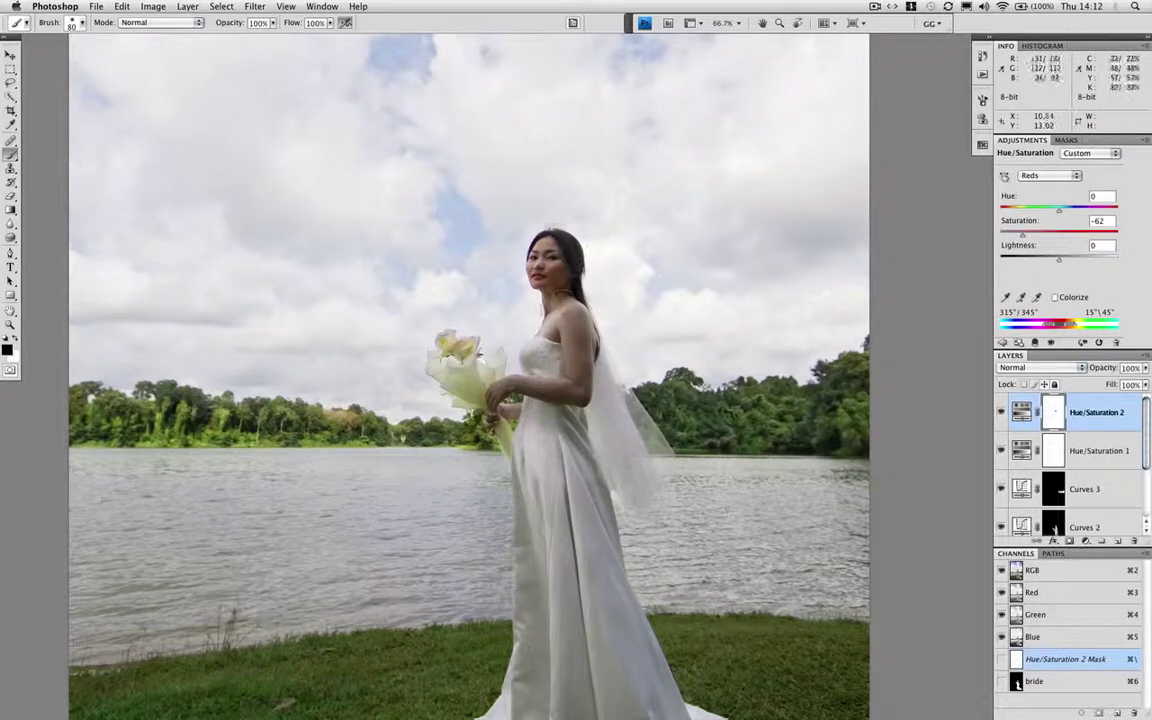
left_click_drag(583, 322, 562, 293)
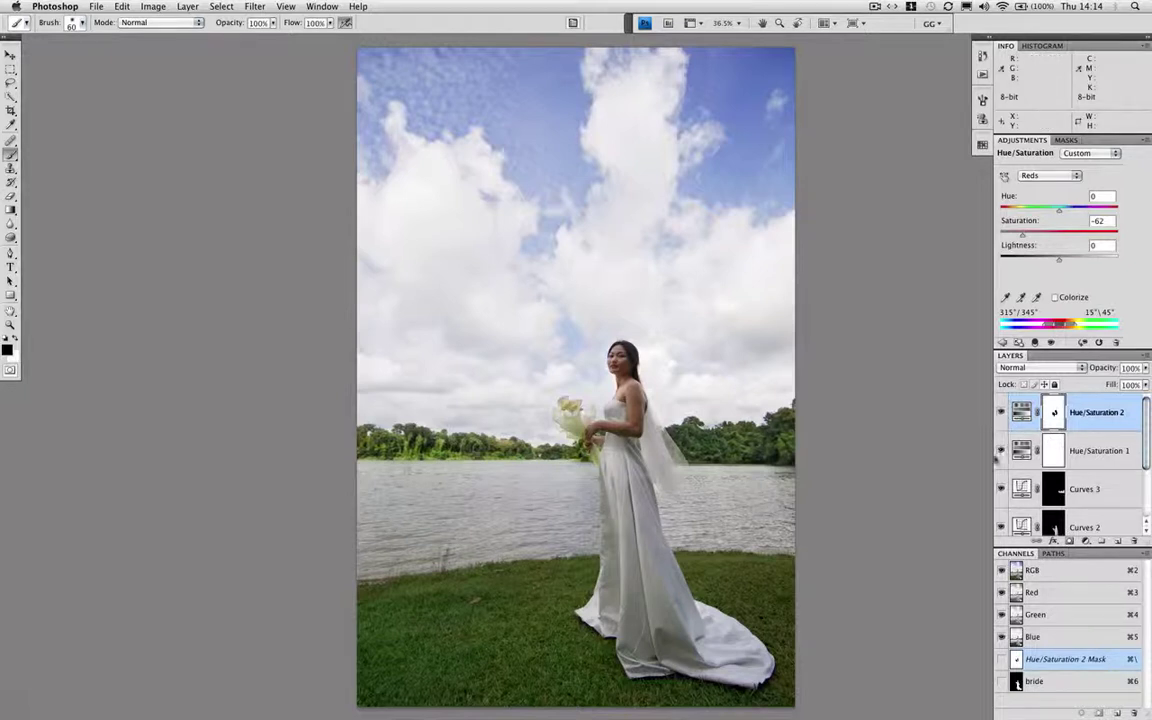
Hide and reshow both Hue/Saturation layers to compare the colours before and after the corrections
left_click(1000, 454)
left_click(1001, 414)
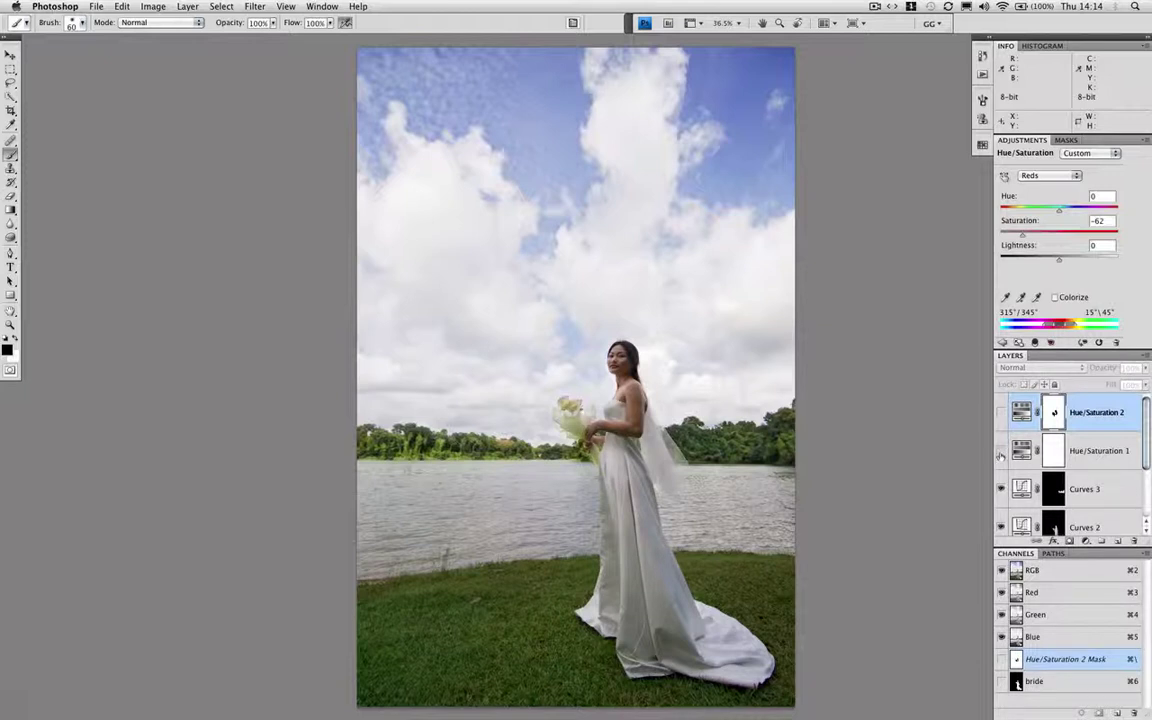
left_click(1000, 452)
left_click(1000, 413)
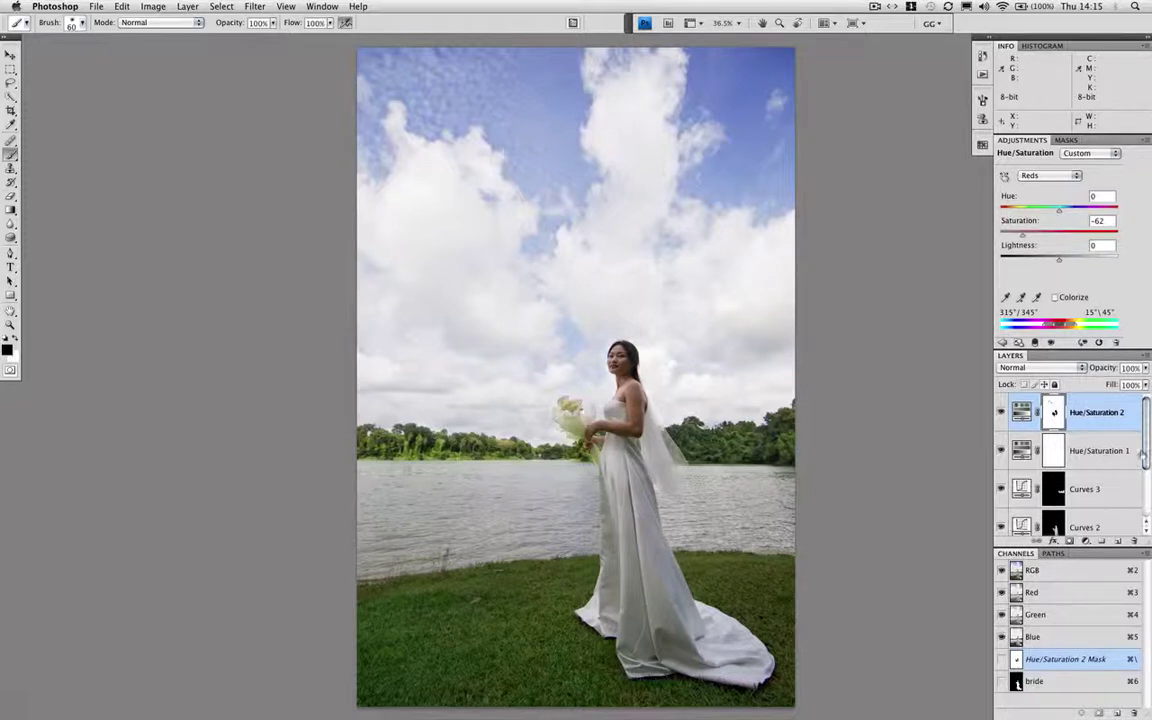
Group all the Curves and Hue/Saturation layers above the Background and hide the group to view the original photo
scroll(1030, 408, "down", 3)
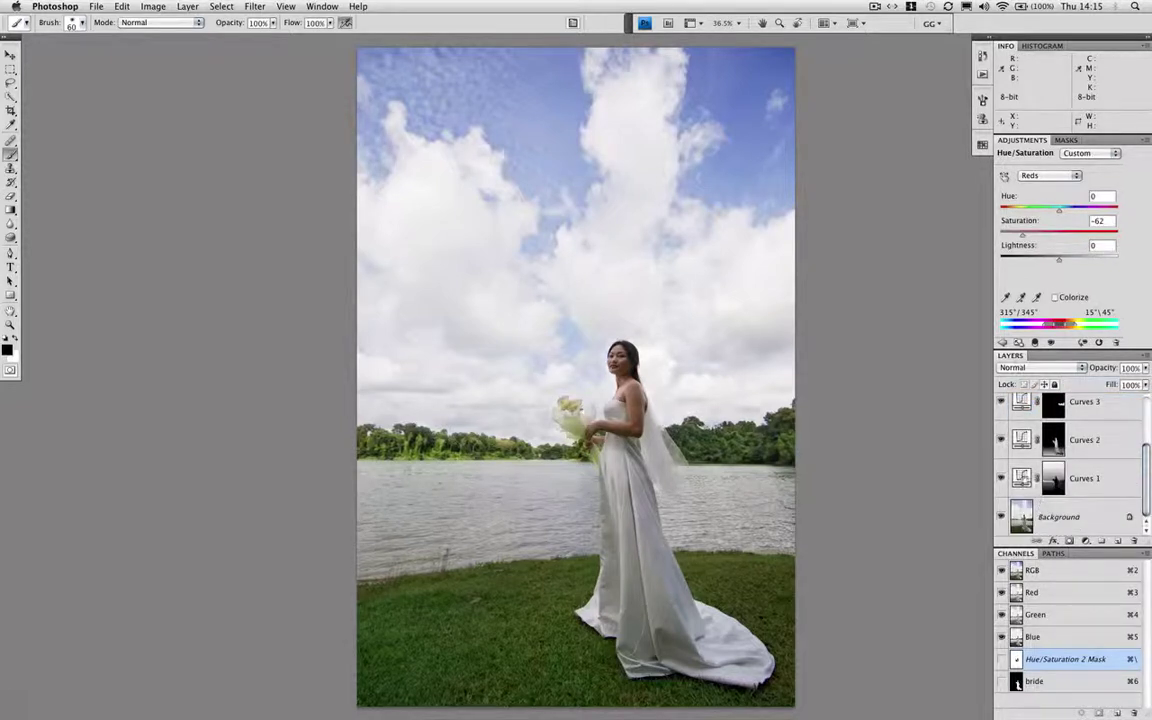
left_click(1023, 478, "shift")
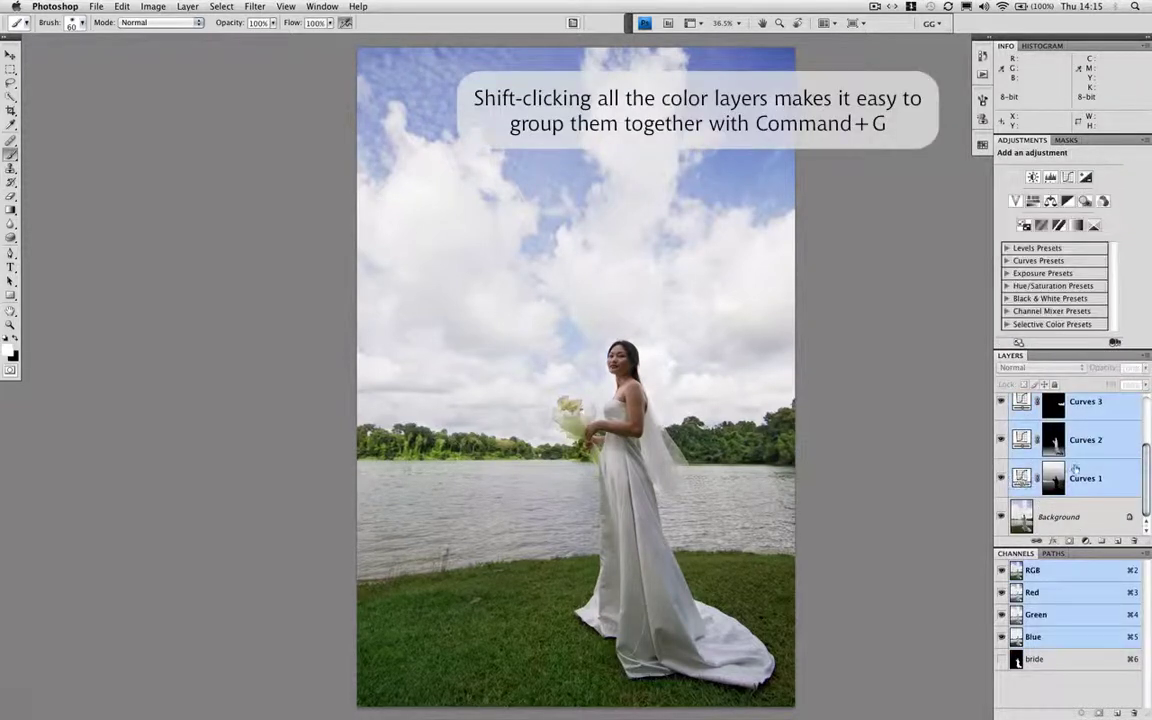
key("super+g")
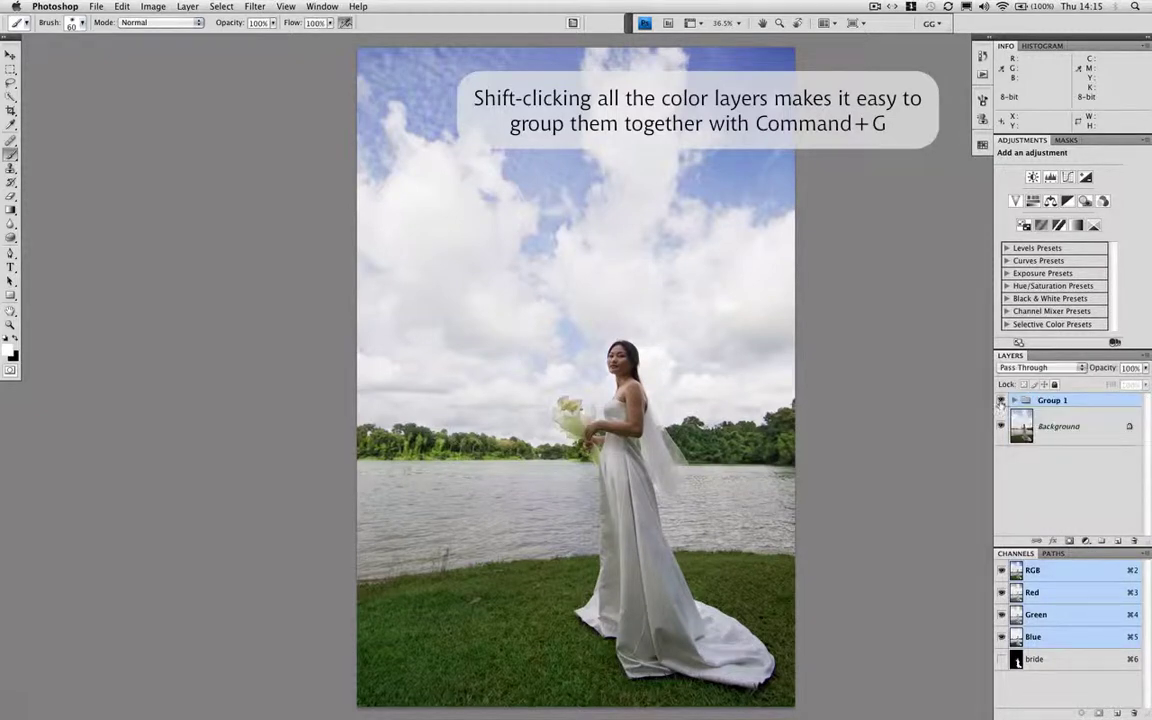
left_click(1001, 400)
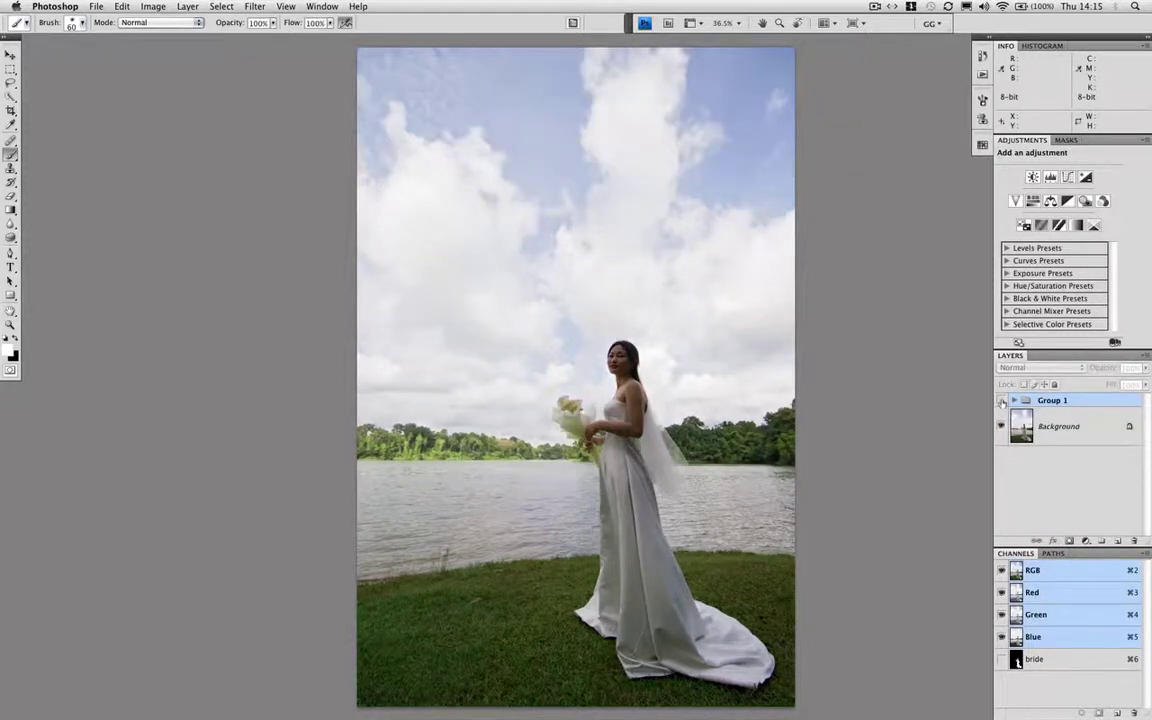